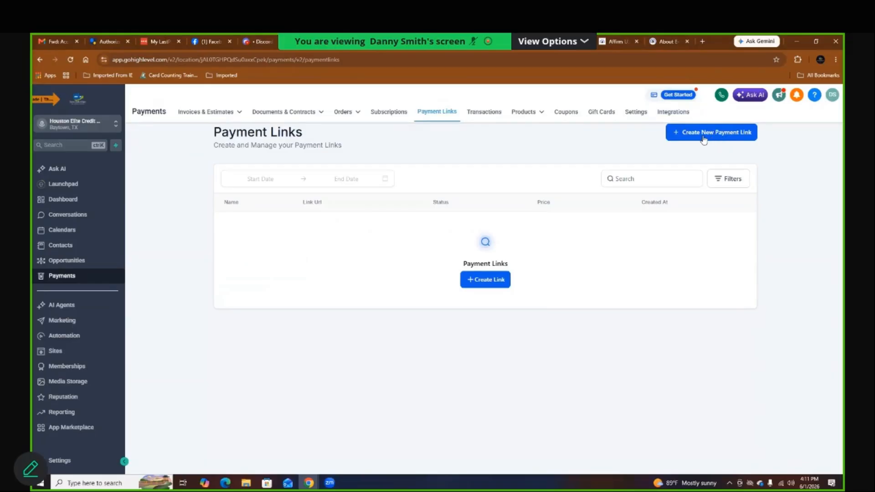
Step: Start a new payment link from the Payment Links page
{"action": "left_click", "coordinate": [478, 283]}
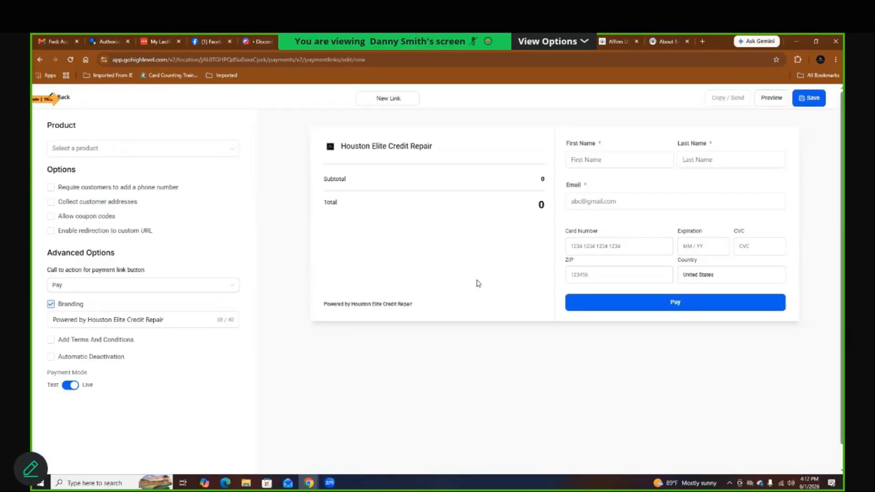
Step: Discard the unsaved link and go back to the empty Payment Links list
{"action": "left_click", "coordinate": [62, 98]}
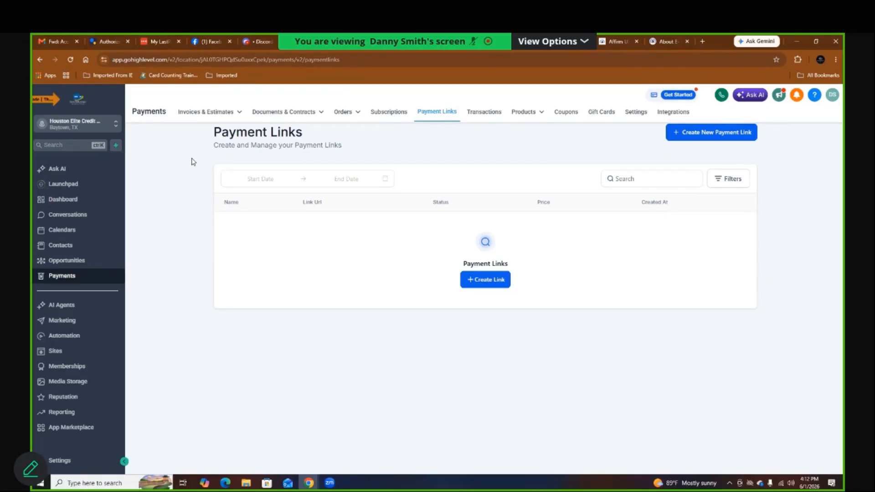
Step: Go to Products > Products and start creating a new product
{"action": "left_click", "coordinate": [528, 116]}
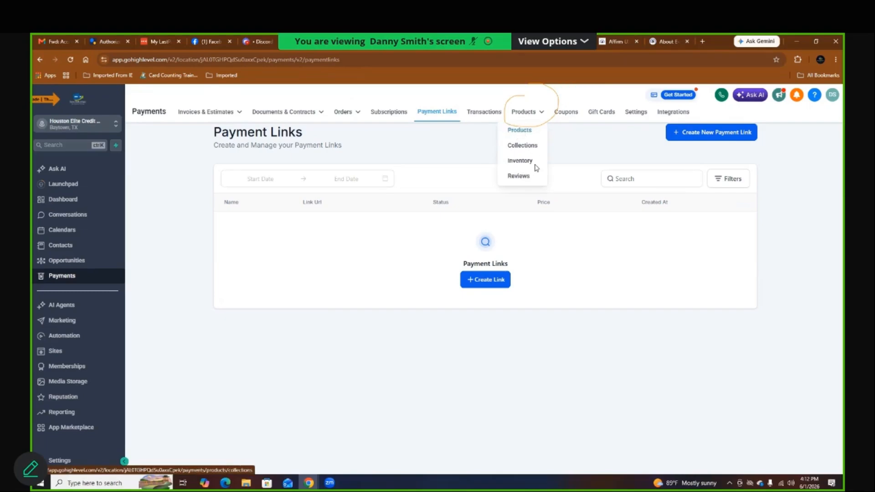
{"action": "left_click", "coordinate": [523, 132]}
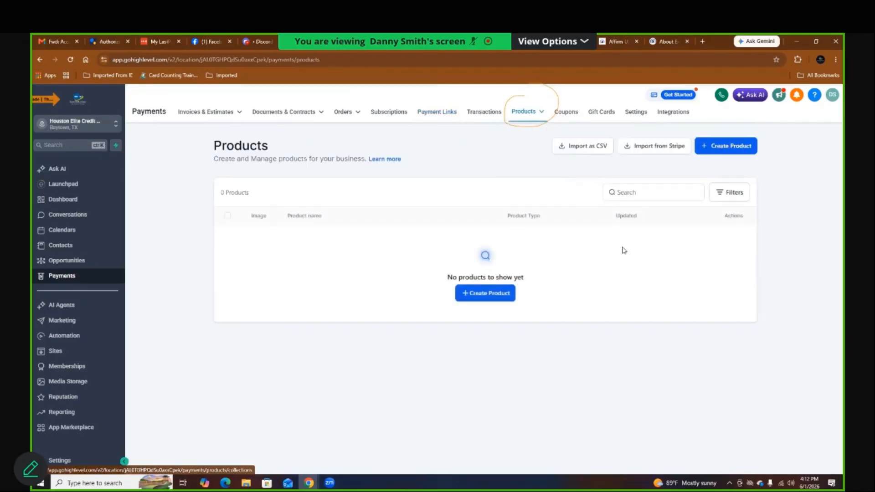
{"action": "left_click", "coordinate": [489, 296]}
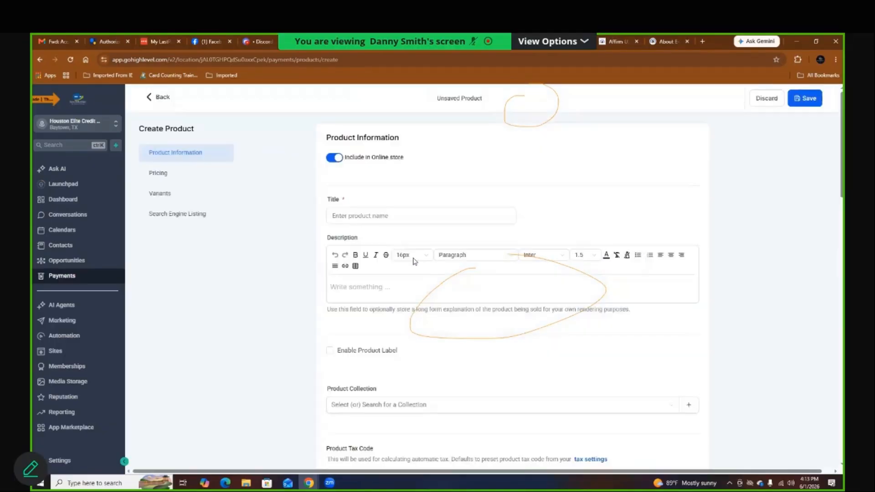
Step: Enter the product title 'Test' and the description 'test'
{"action": "left_click", "coordinate": [352, 217]}
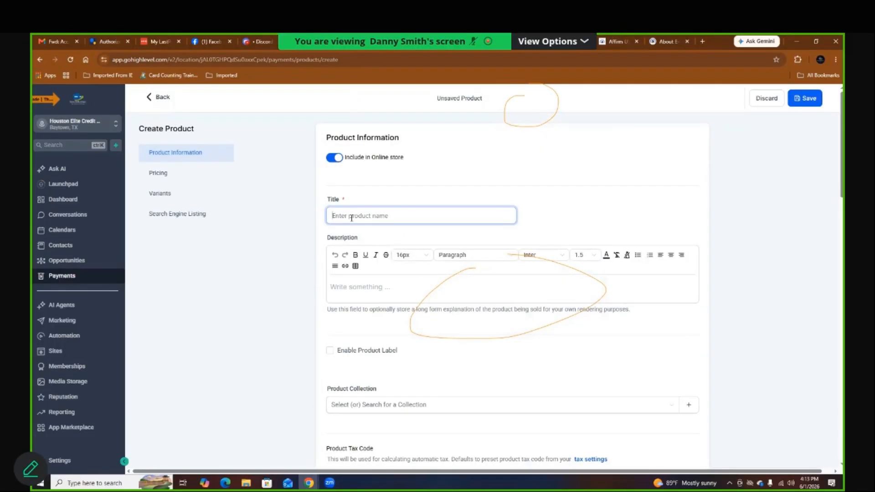
{"action": "type", "text": "Te"}
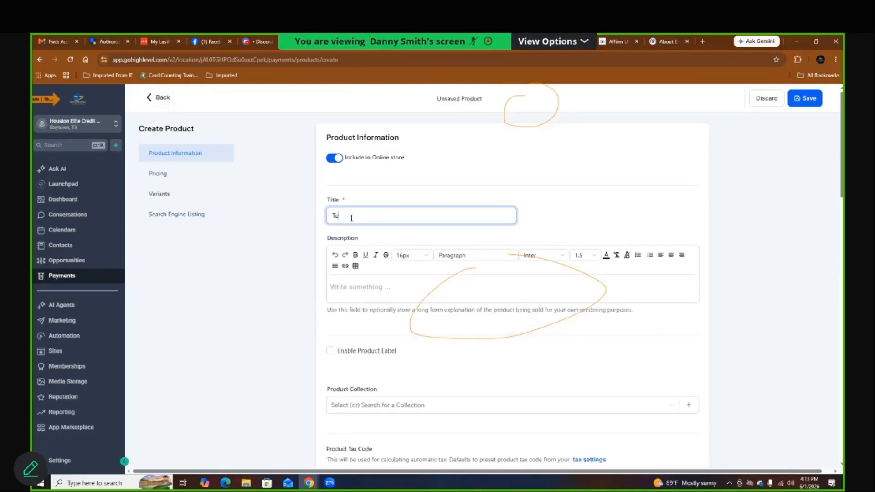
{"action": "type", "text": "st"}
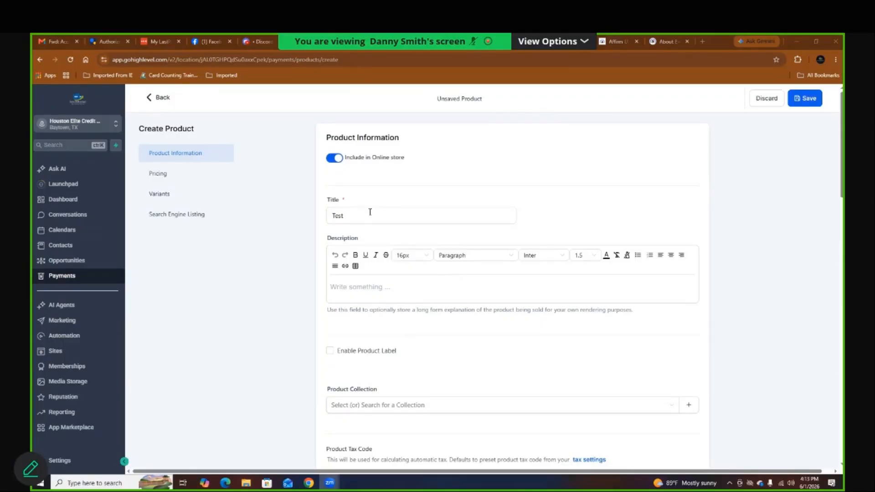
{"action": "scroll", "coordinate": [375, 288], "scroll_direction": "down", "scroll_amount": 1}
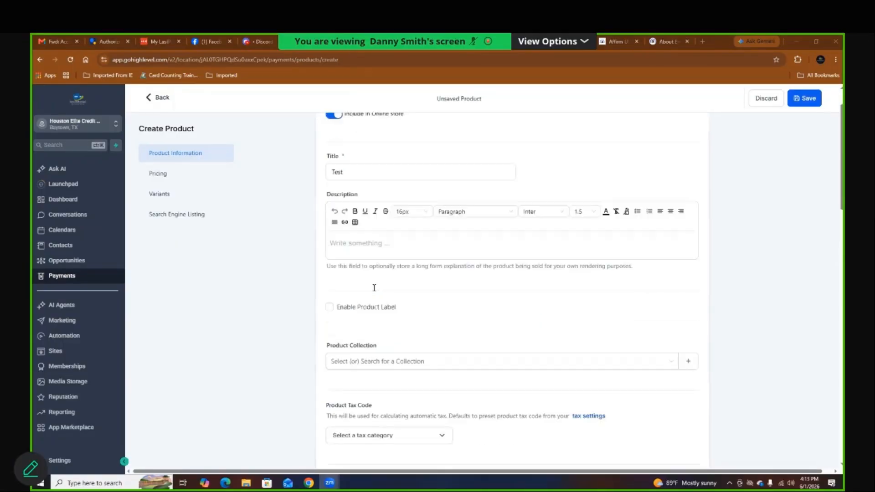
{"action": "left_click", "coordinate": [369, 236]}
{"action": "type", "text": "test"}
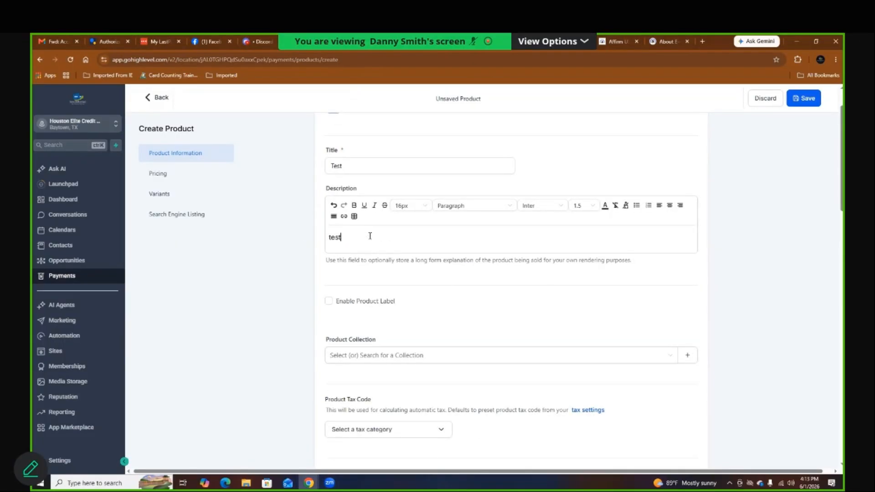
{"action": "scroll", "coordinate": [371, 237], "scroll_direction": "down", "scroll_amount": 2}
{"action": "scroll", "coordinate": [373, 239], "scroll_direction": "down", "scroll_amount": 15}
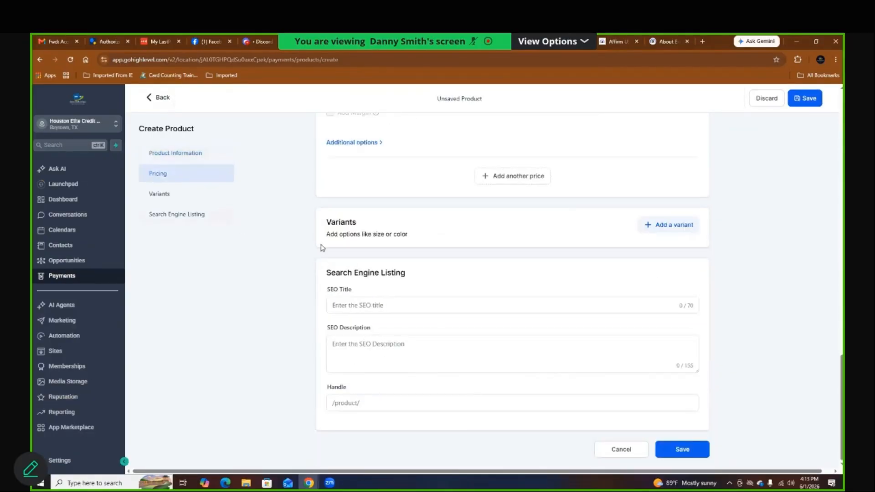
{"action": "scroll", "coordinate": [321, 248], "scroll_direction": "up", "scroll_amount": 3}
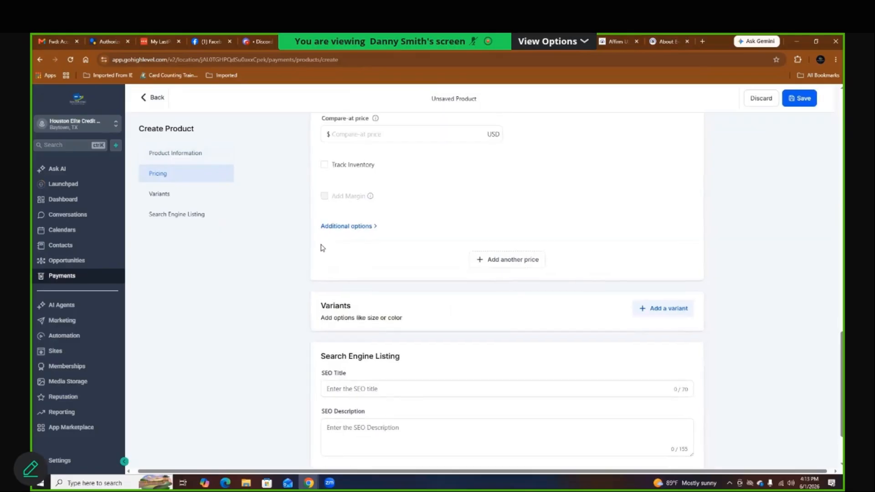
Step: Set a one-time price amount of 1000 and add a second blank price entry
{"action": "scroll", "coordinate": [321, 247], "scroll_direction": "up", "scroll_amount": 1}
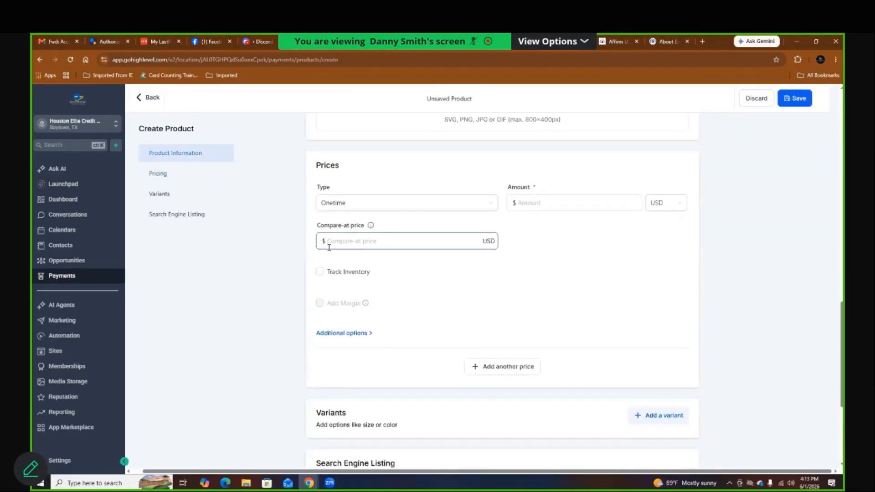
{"action": "left_click", "coordinate": [588, 200]}
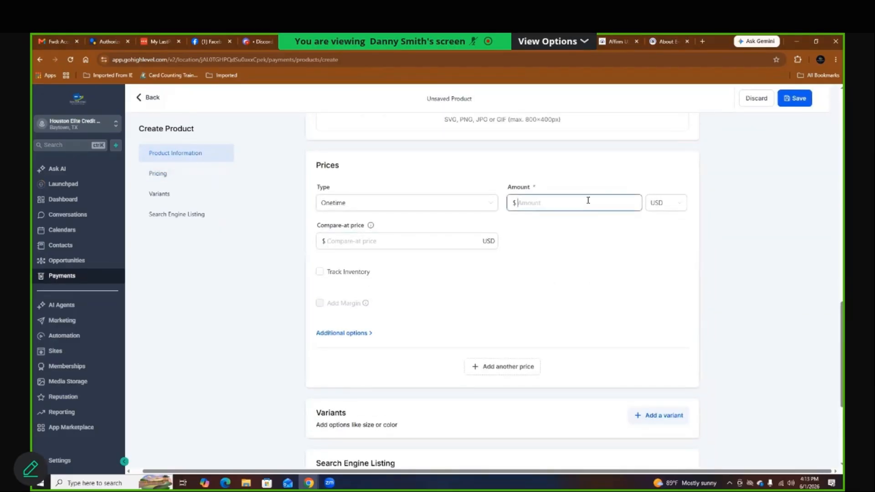
{"action": "type", "text": "1000"}
{"action": "left_click", "coordinate": [802, 286]}
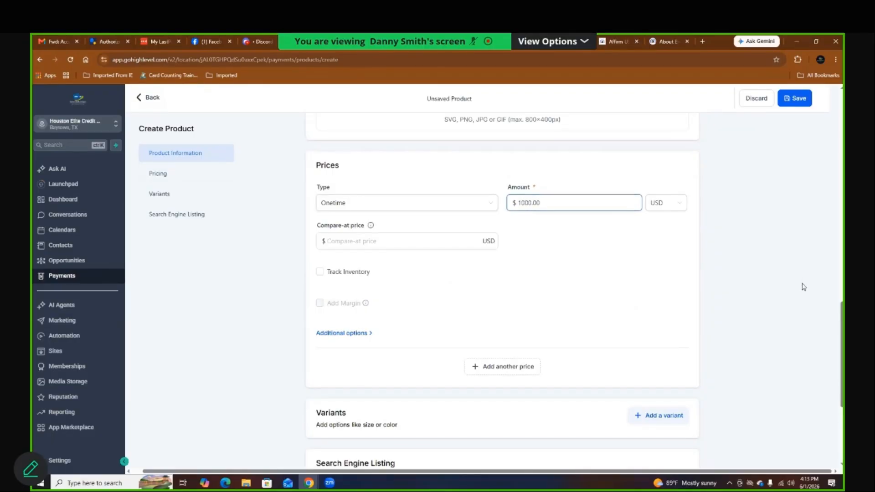
{"action": "left_click", "coordinate": [494, 369]}
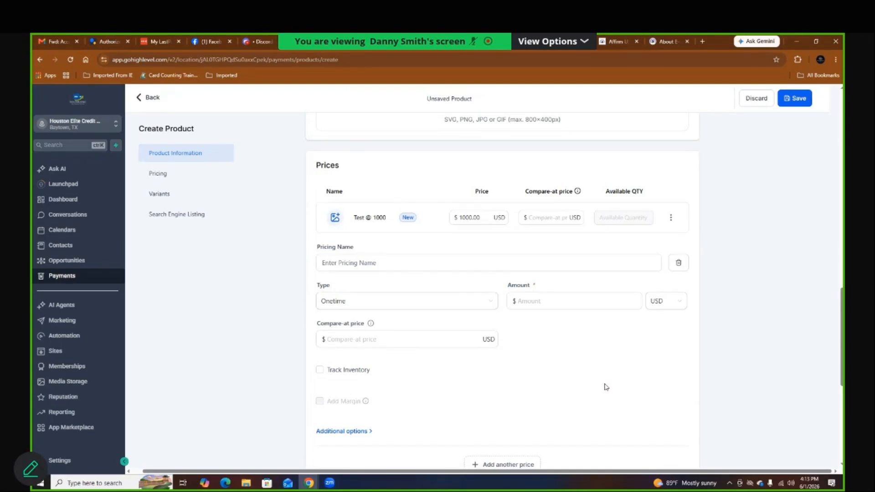
Step: Name the second price 'inhousefinancing' and make it recurring
{"action": "left_click", "coordinate": [389, 264]}
{"action": "type", "text": "subs"}
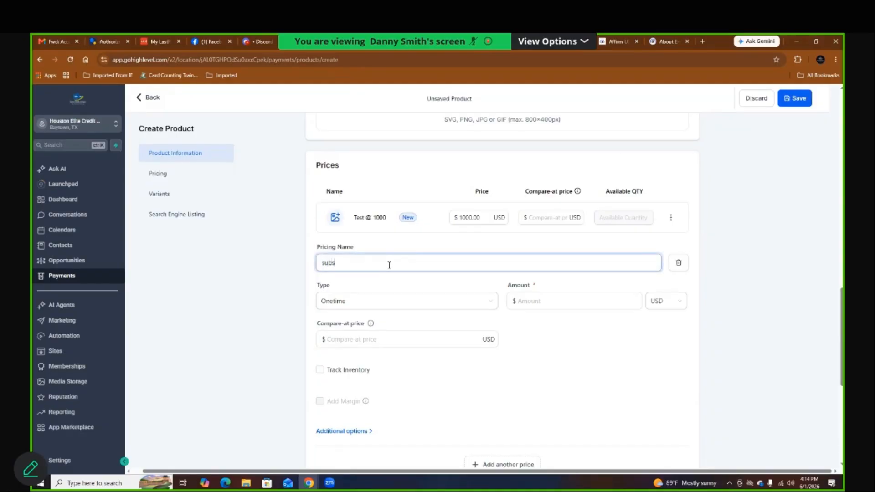
{"action": "type", "text": "cin"}
{"action": "key", "text": "BackSpace"}
{"action": "key", "text": "BackSpace"}
{"action": "key", "text": "BackSpace"}
{"action": "key", "text": "BackSpace"}
{"action": "key", "text": "BackSpace"}
{"action": "type", "text": "inhousefinancing"}
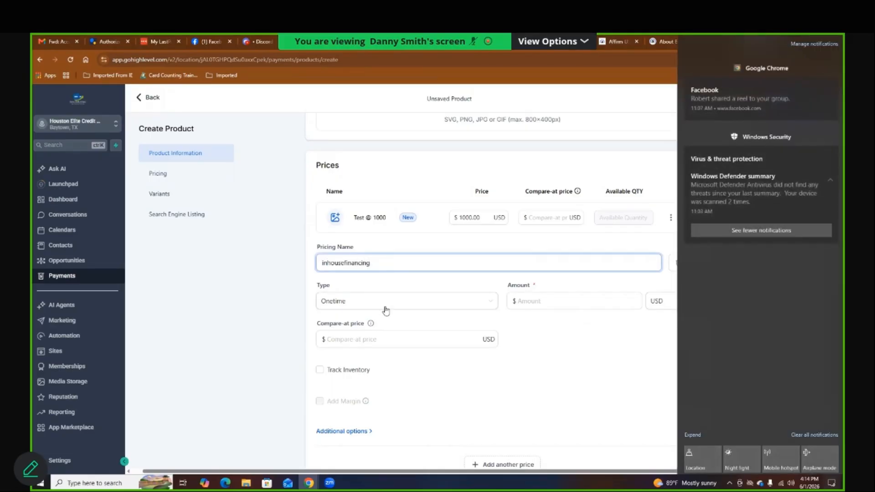
{"action": "left_click", "coordinate": [381, 306]}
{"action": "left_click", "coordinate": [361, 335]}
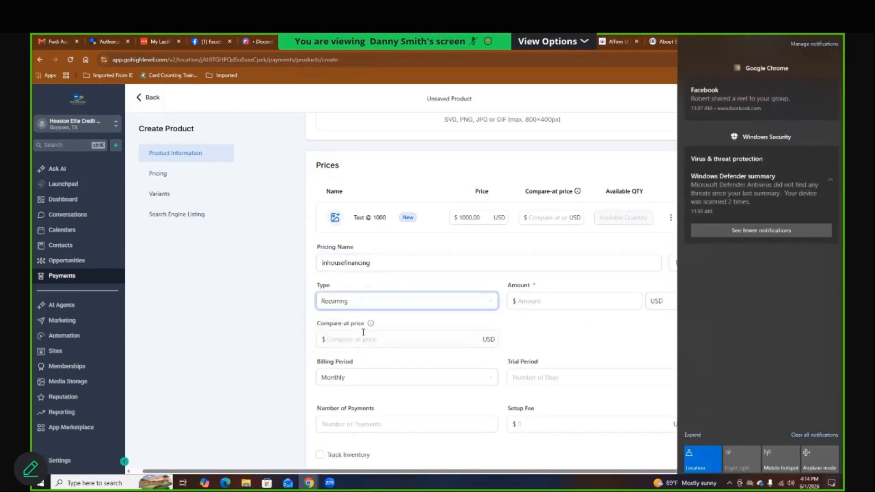
Step: Set its amount to 100 with 11 payments, then add a third blank price
{"action": "left_click", "coordinate": [541, 302]}
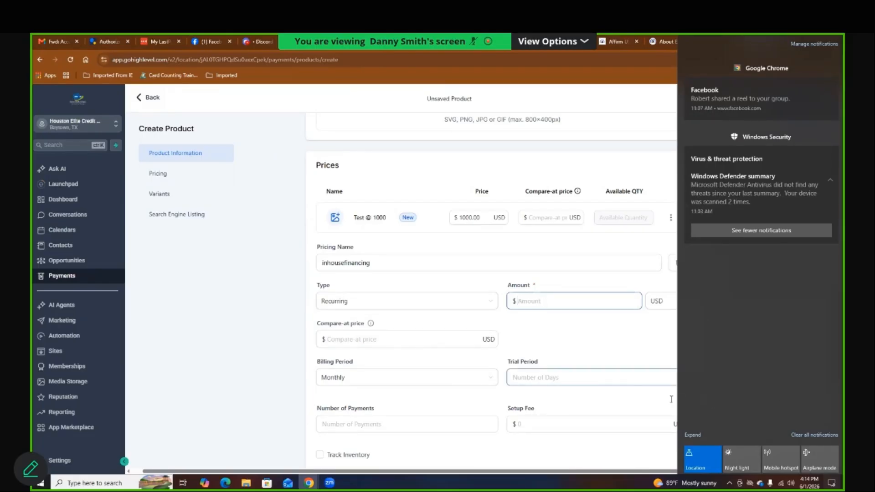
{"action": "left_click", "coordinate": [561, 299]}
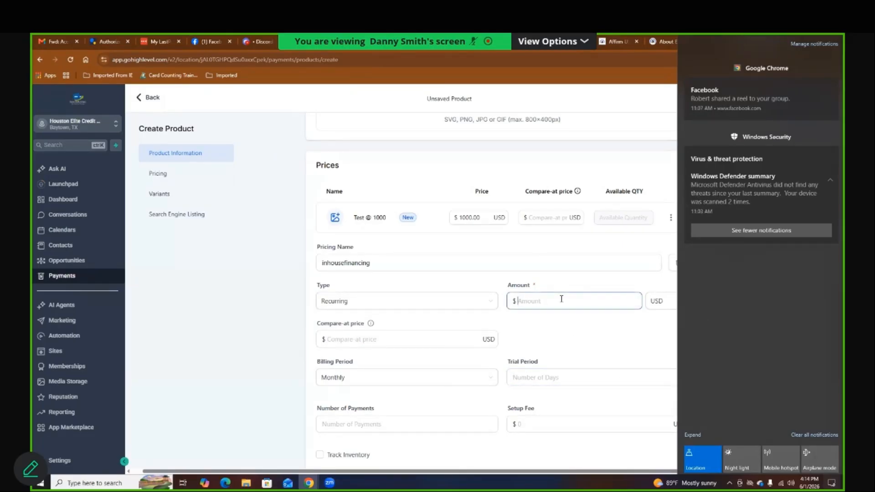
{"action": "type", "text": "100"}
{"action": "left_click", "coordinate": [409, 425]}
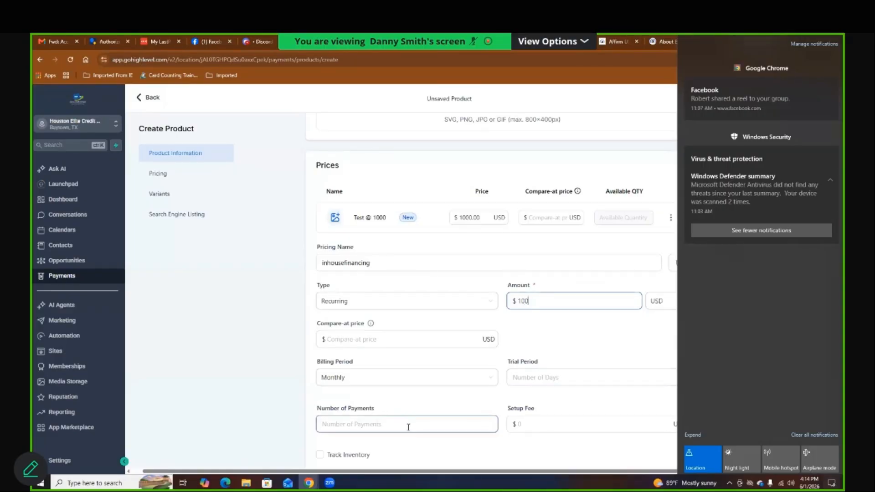
{"action": "type", "text": "11"}
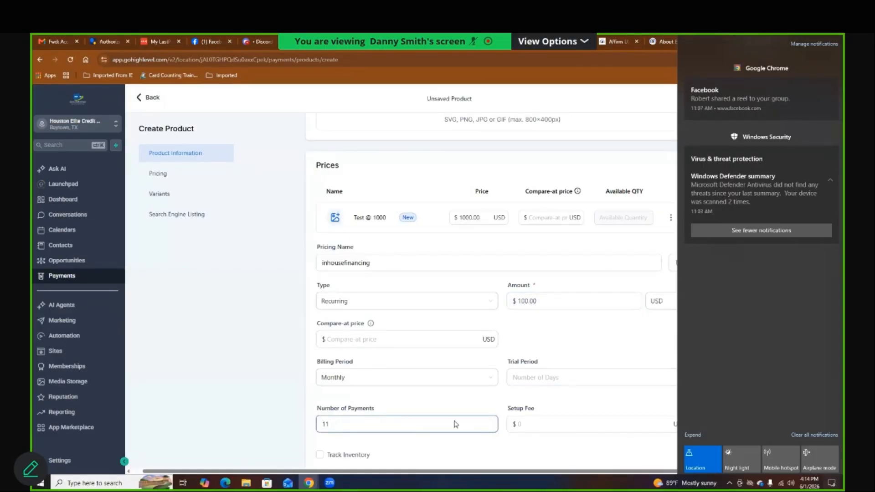
{"action": "left_click", "coordinate": [615, 378]}
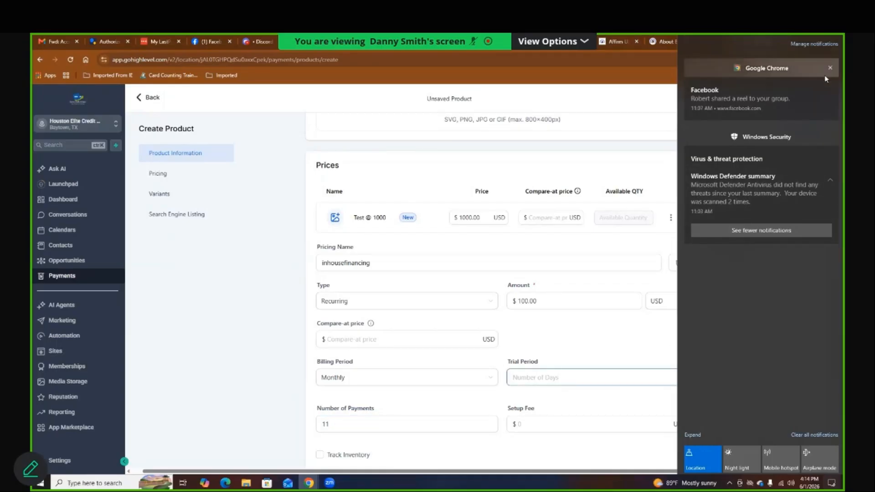
{"action": "left_click", "coordinate": [813, 435]}
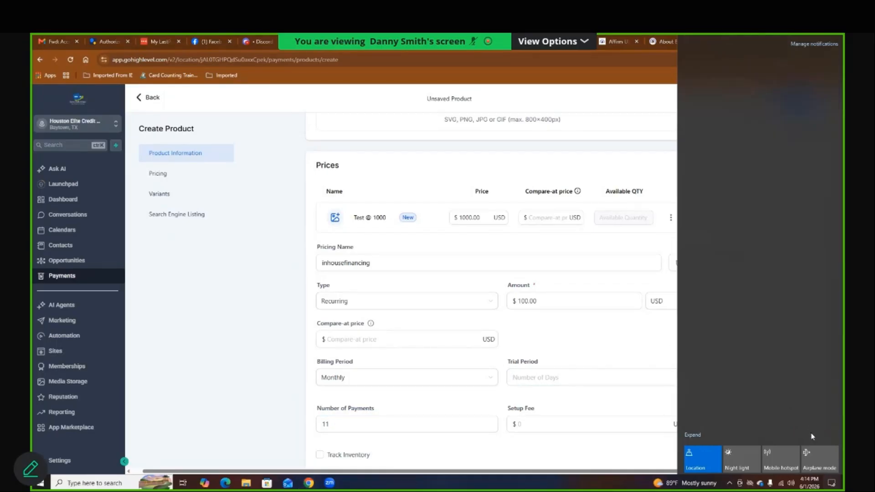
{"action": "left_click", "coordinate": [629, 407]}
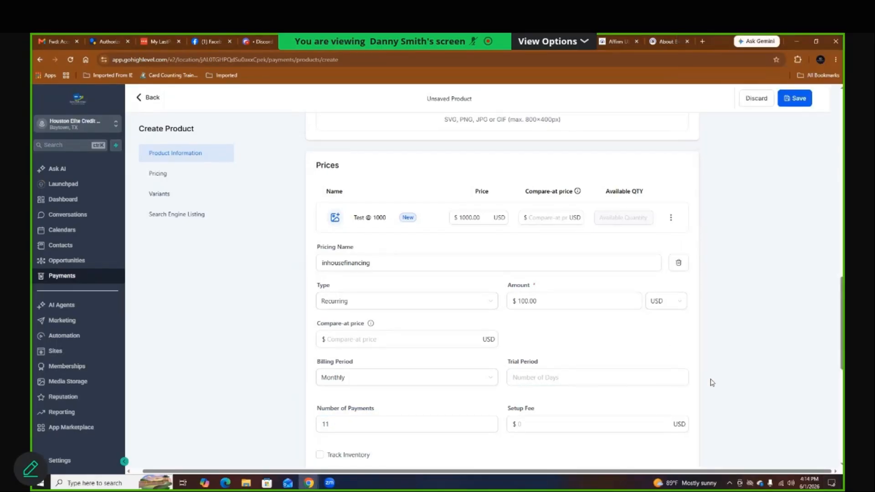
{"action": "scroll", "coordinate": [712, 383], "scroll_direction": "down", "scroll_amount": 1}
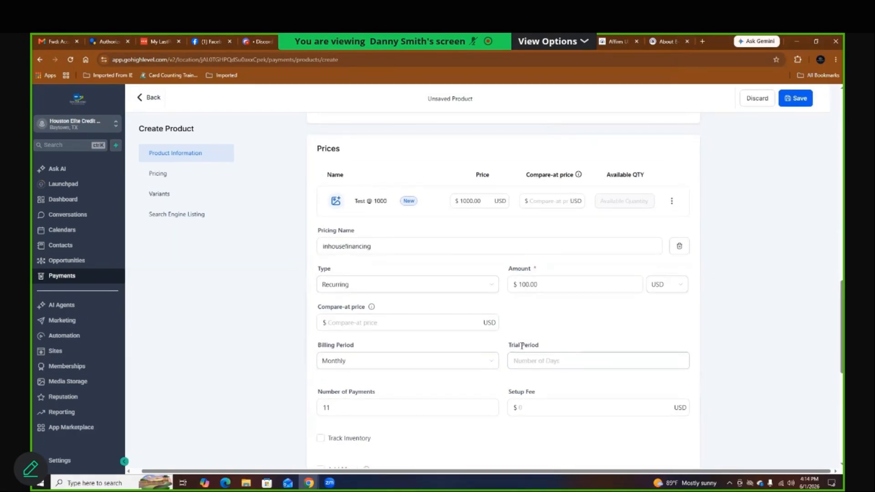
{"action": "scroll", "coordinate": [522, 346], "scroll_direction": "down", "scroll_amount": 1}
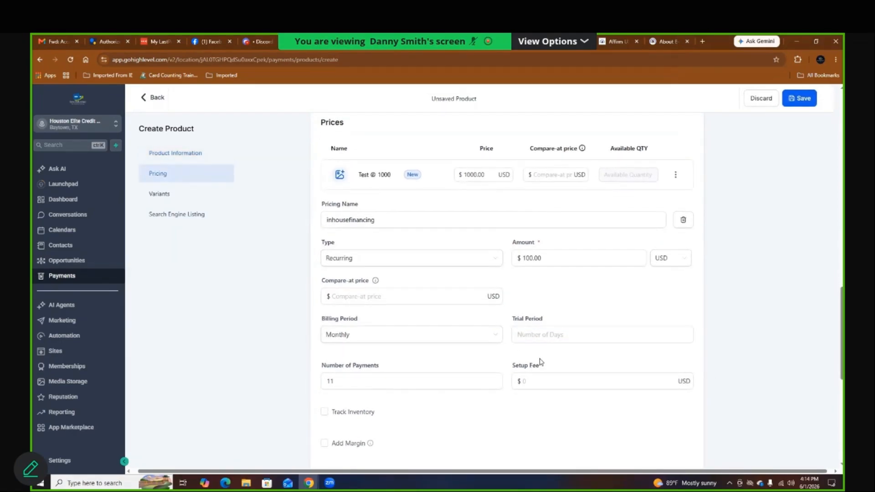
{"action": "scroll", "coordinate": [508, 415], "scroll_direction": "down", "scroll_amount": 3}
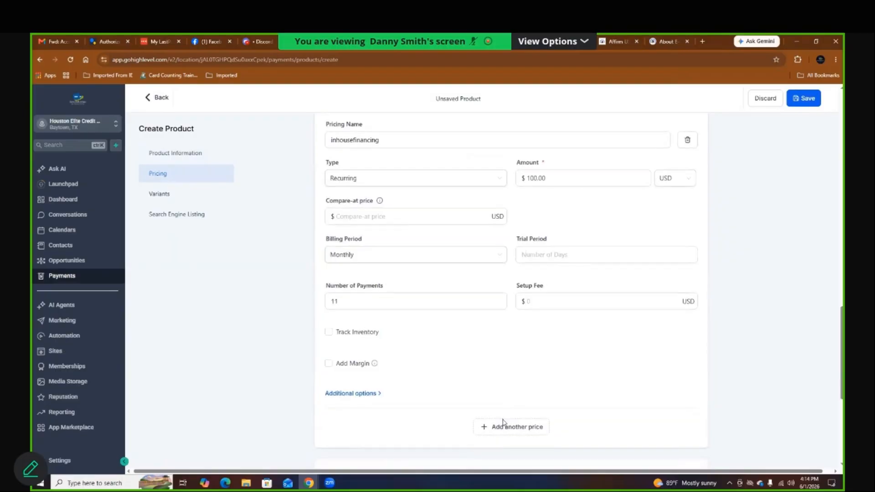
{"action": "left_click", "coordinate": [503, 424]}
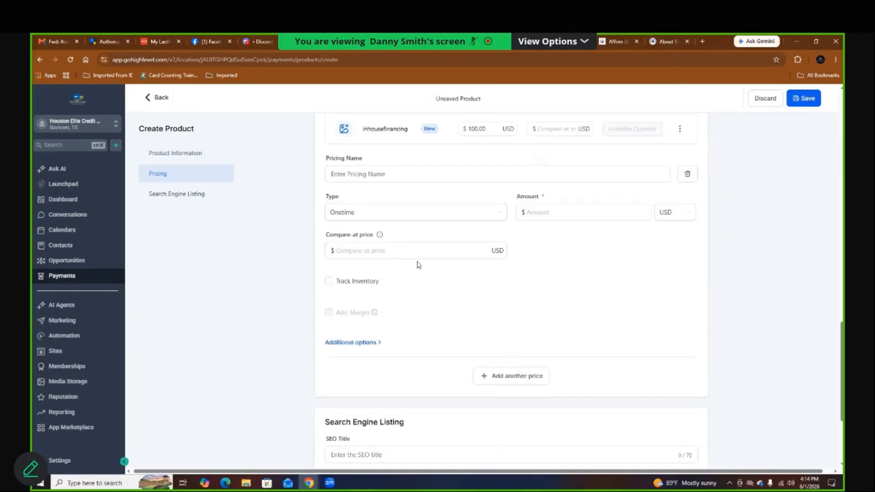
{"action": "scroll", "coordinate": [419, 264], "scroll_direction": "up", "scroll_amount": 4}
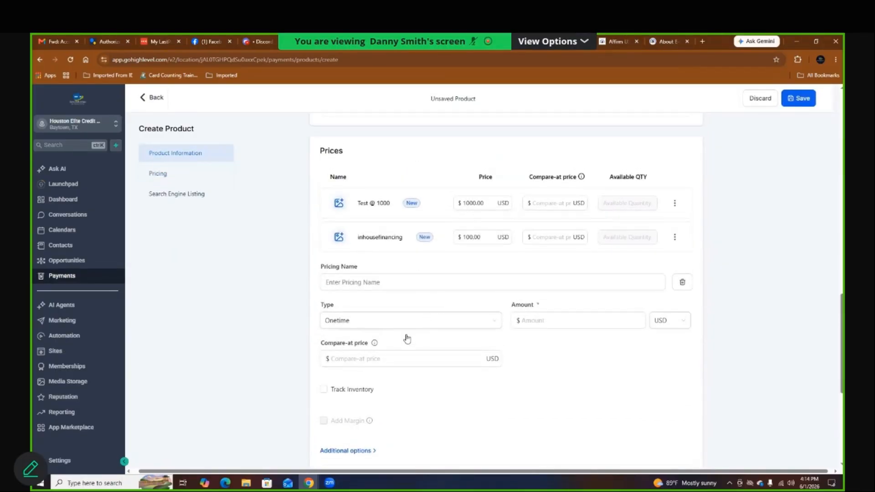
Step: Name the third price 'setup + inhouse finnacing' and make it recurring
{"action": "left_click", "coordinate": [370, 282]}
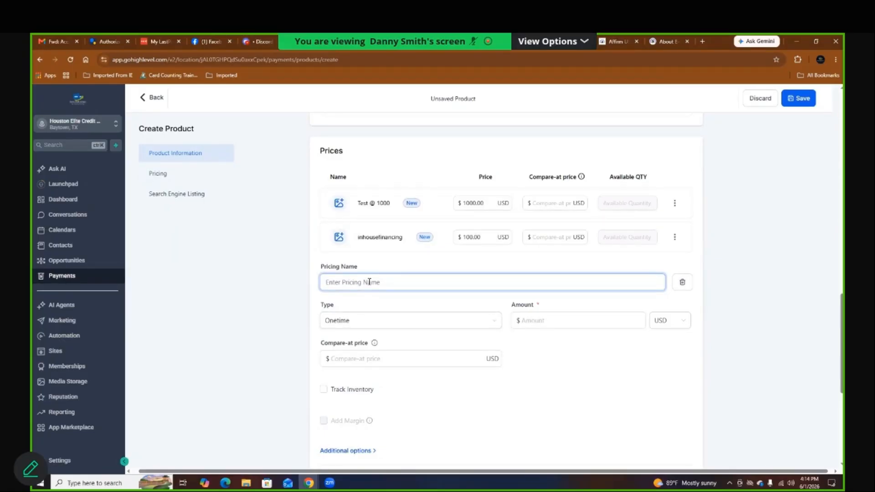
{"action": "type", "text": "setup + inhouse finnacing"}
{"action": "left_click", "coordinate": [404, 322]}
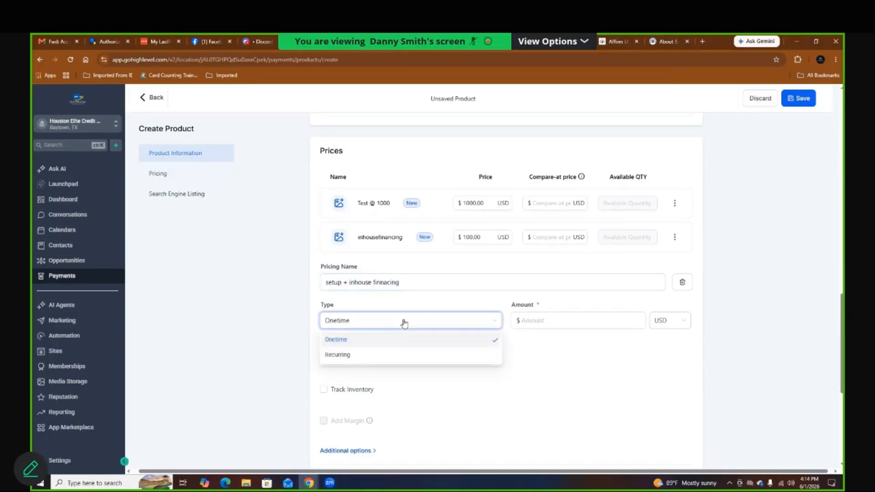
{"action": "left_click", "coordinate": [370, 357]}
Step: Give it amount 100, 11 payments and a 500 setup fee, then add another price
{"action": "left_click", "coordinate": [553, 322]}
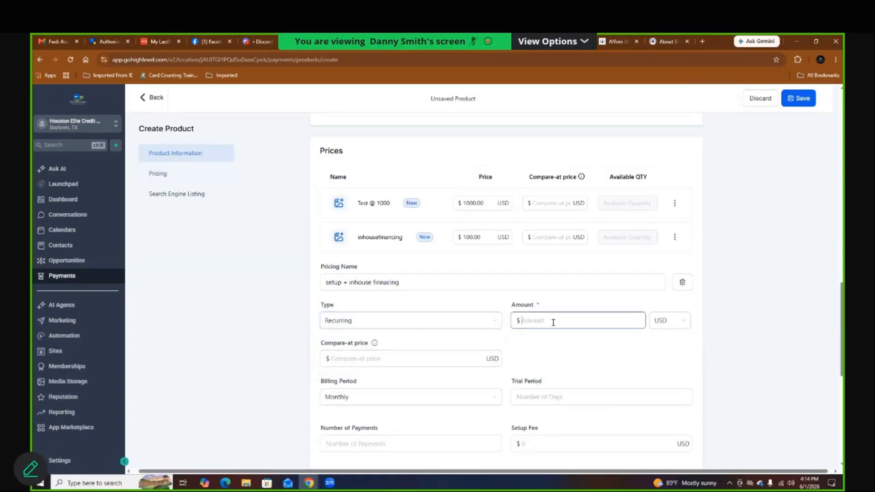
{"action": "type", "text": "100"}
{"action": "left_click", "coordinate": [408, 444]}
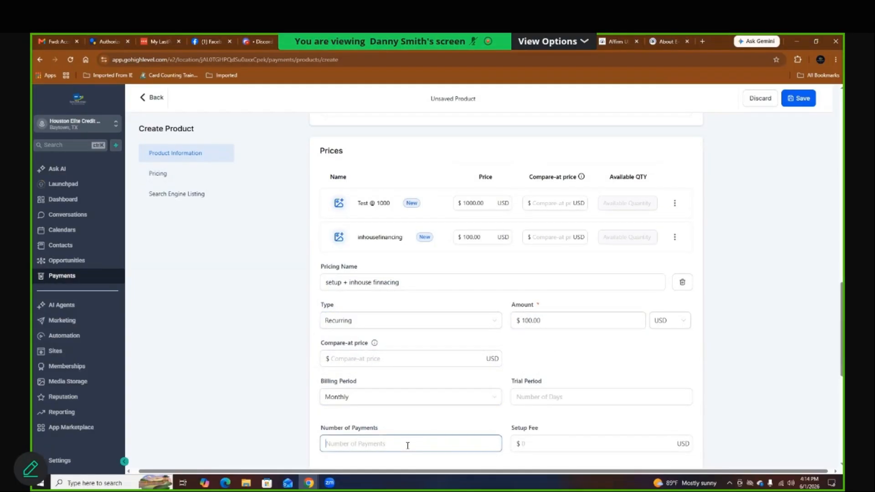
{"action": "type", "text": "11"}
{"action": "left_click", "coordinate": [541, 438]}
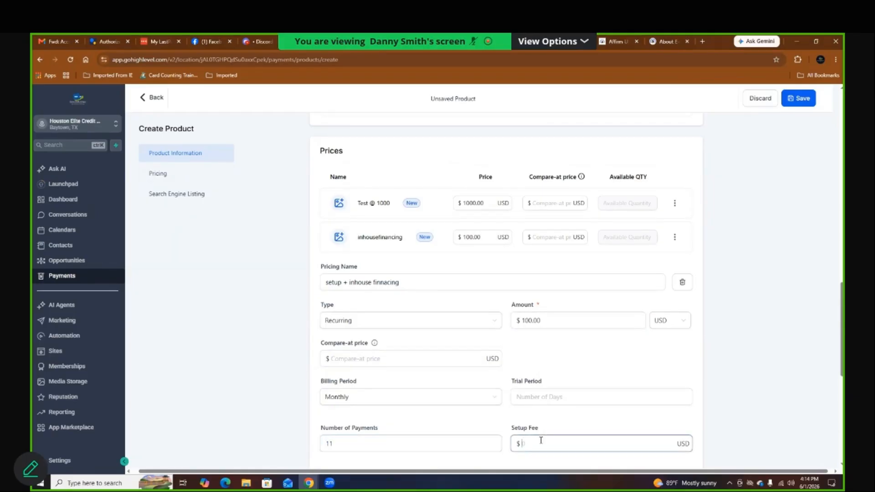
{"action": "type", "text": "500"}
{"action": "scroll", "coordinate": [587, 399], "scroll_direction": "down", "scroll_amount": 1}
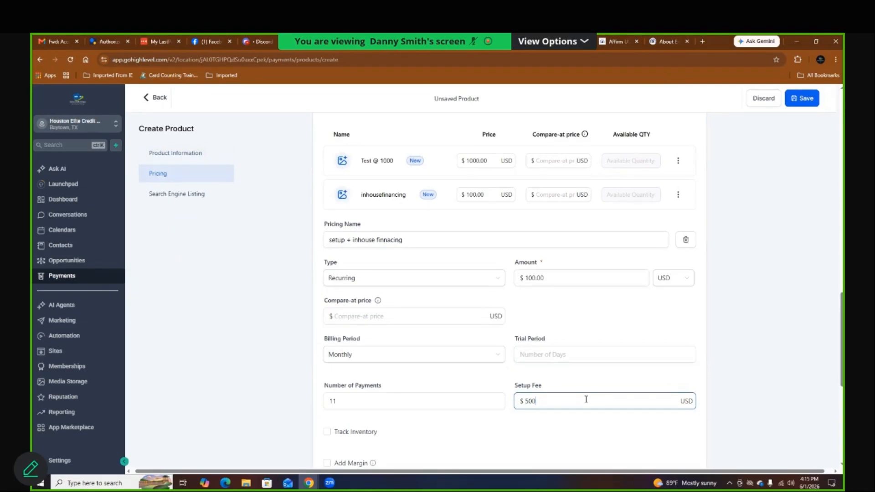
{"action": "scroll", "coordinate": [586, 399], "scroll_direction": "down", "scroll_amount": 1}
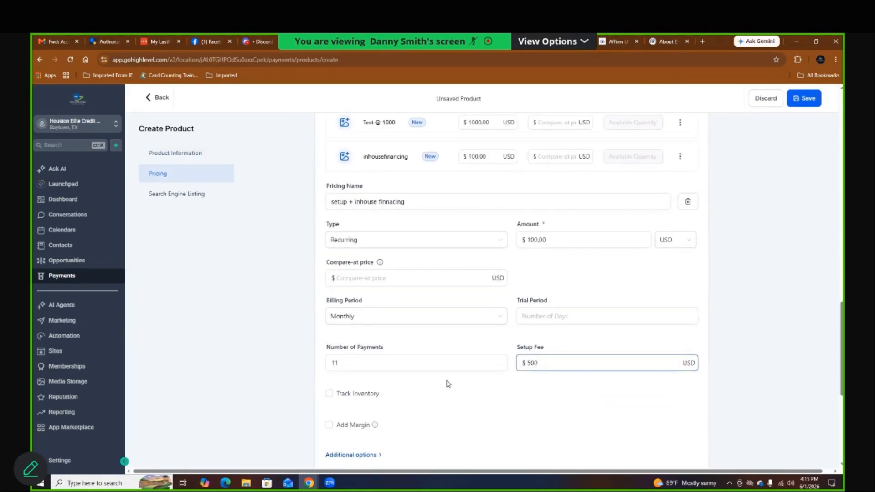
{"action": "scroll", "coordinate": [449, 384], "scroll_direction": "down", "scroll_amount": 1}
{"action": "left_click", "coordinate": [485, 451]}
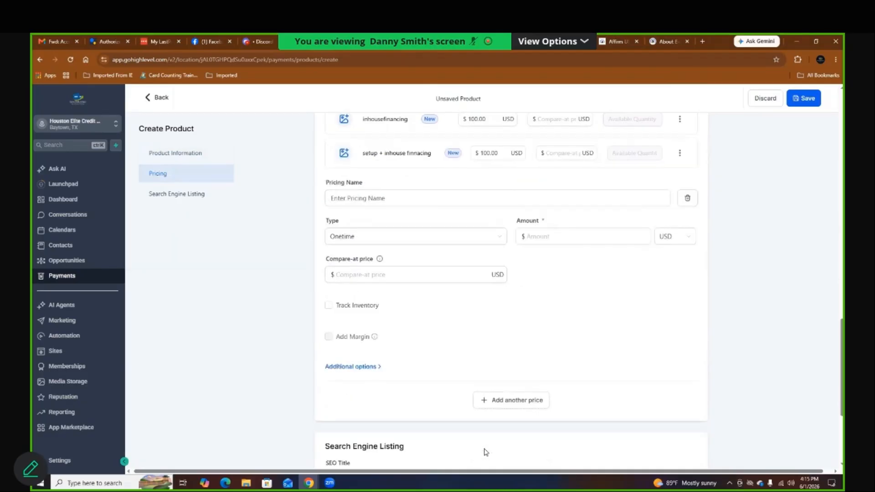
Step: Create a recurring price 'subscription lifetime' with an amount of 100
{"action": "left_click", "coordinate": [397, 201]}
{"action": "type", "text": "subscription life"}
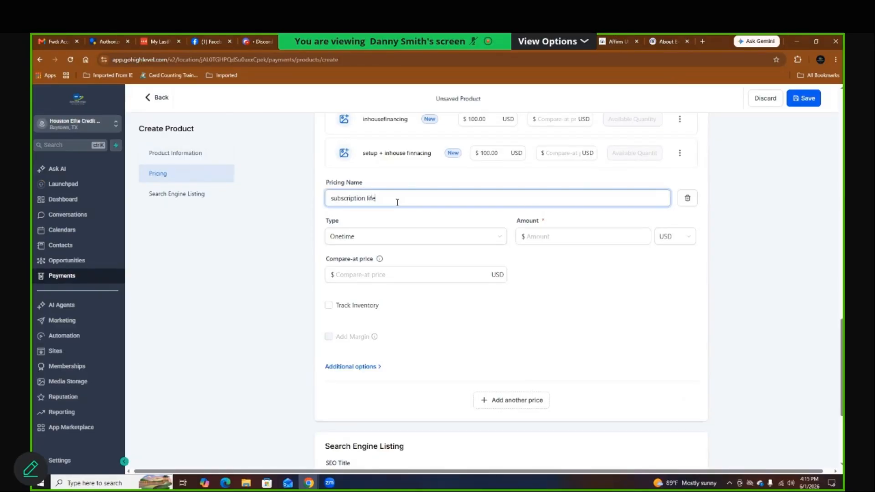
{"action": "type", "text": "time"}
{"action": "left_click", "coordinate": [394, 239]}
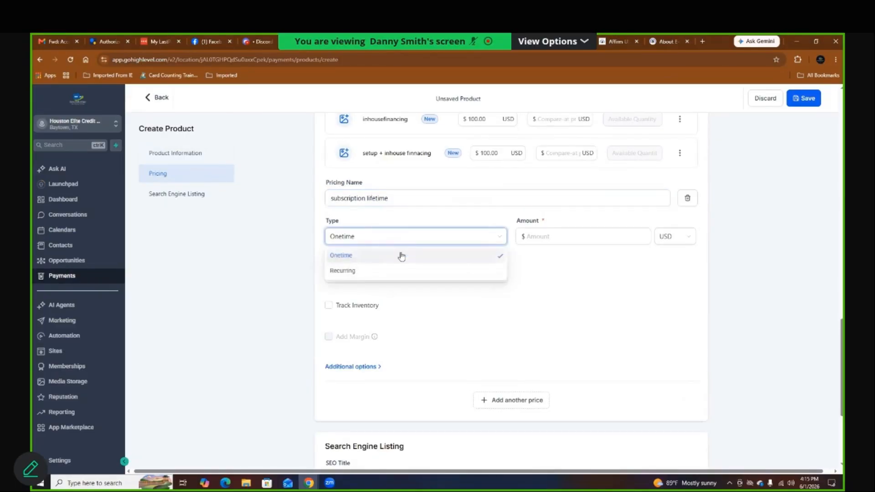
{"action": "left_click", "coordinate": [370, 273]}
{"action": "left_click", "coordinate": [569, 236]}
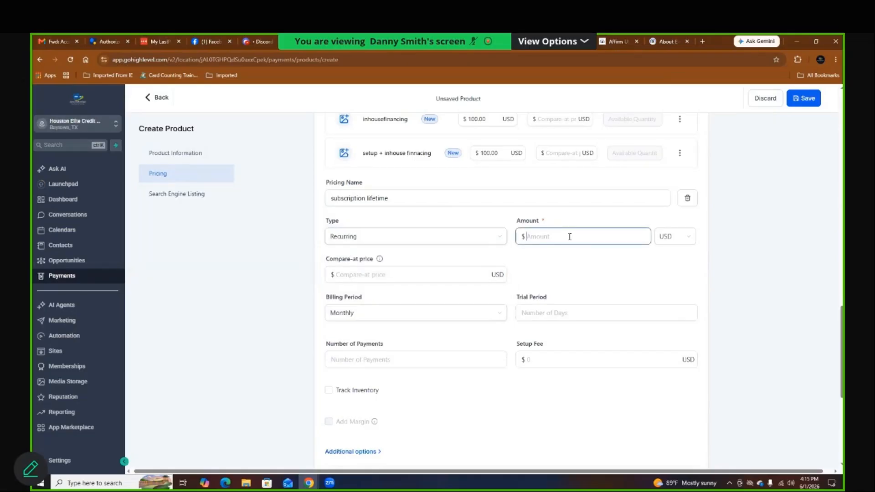
{"action": "type", "text": "100"}
{"action": "left_click_drag", "start_coordinate": [387, 345], "coordinate": [311, 346]}
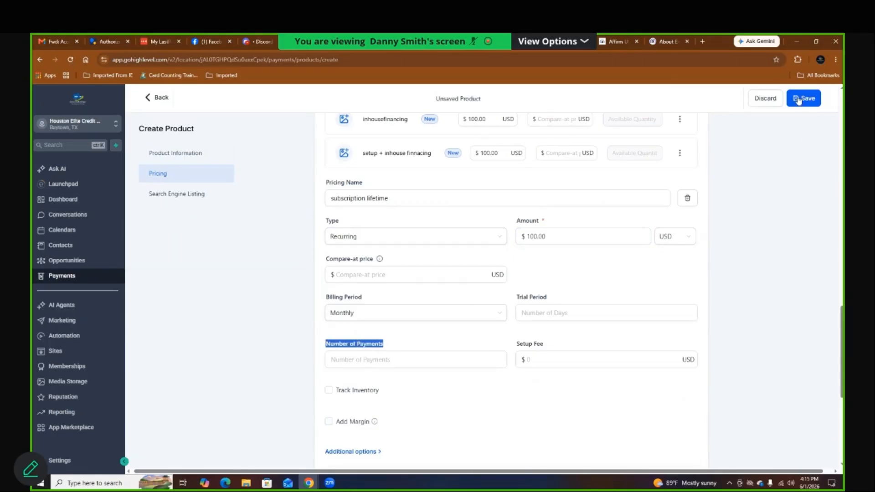
Step: Save the product and mark the Test @ 1000 price as a digital product
{"action": "left_click", "coordinate": [798, 98]}
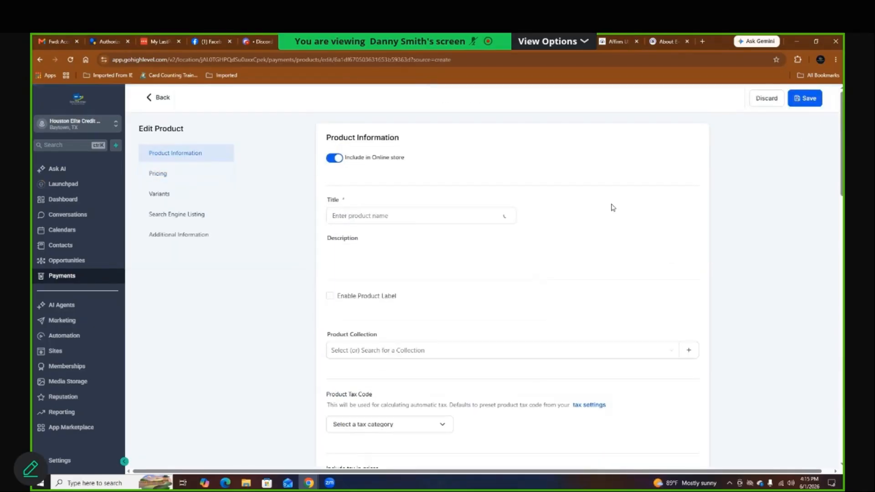
{"action": "left_click", "coordinate": [160, 173]}
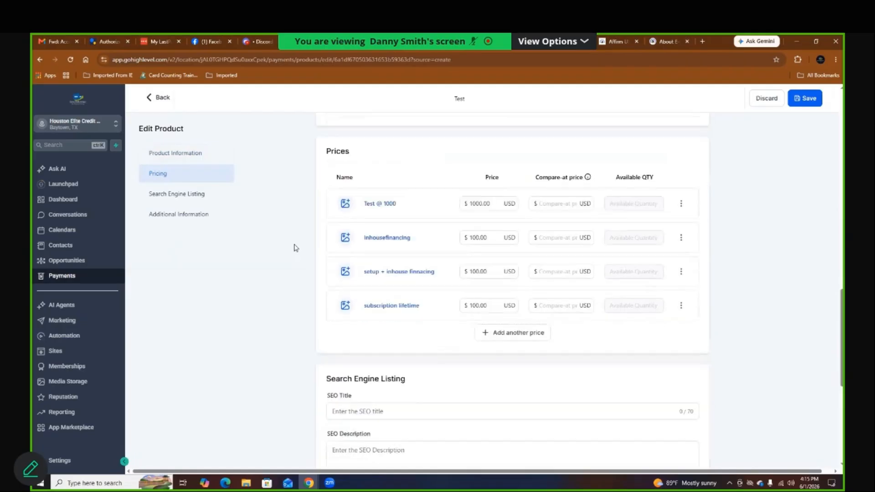
{"action": "left_click", "coordinate": [375, 191]}
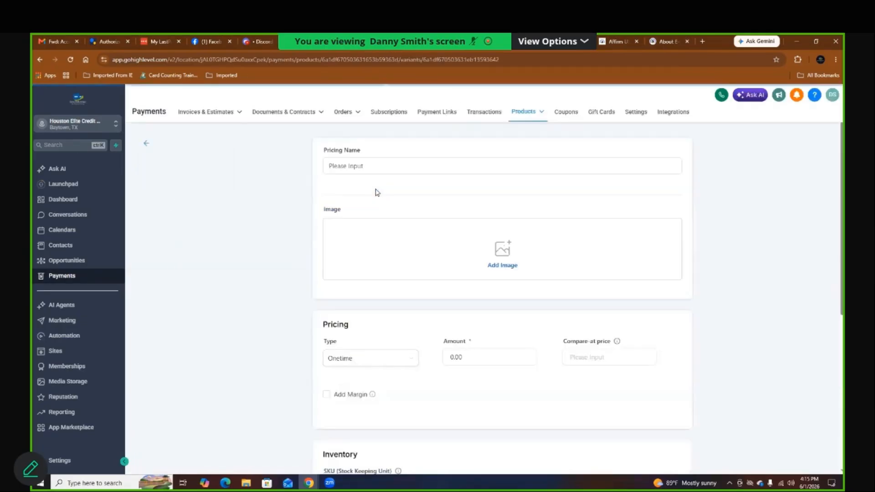
{"action": "scroll", "coordinate": [315, 382], "scroll_direction": "down", "scroll_amount": 6}
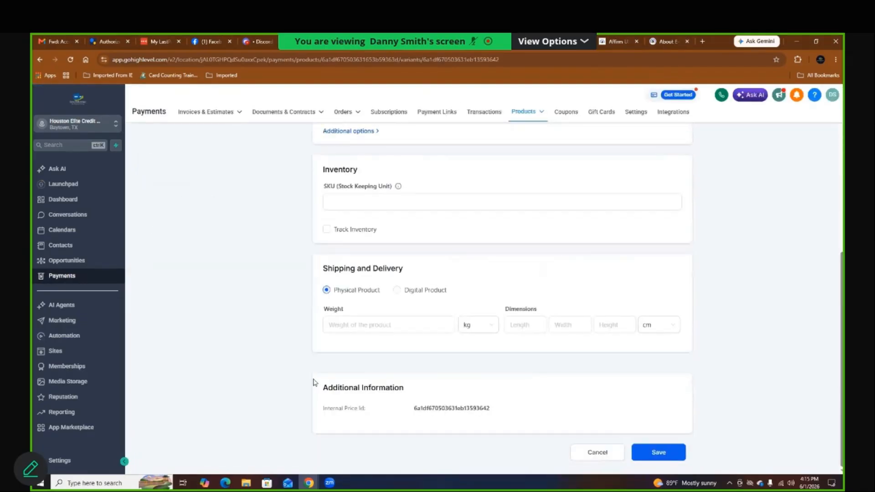
{"action": "left_click", "coordinate": [397, 290]}
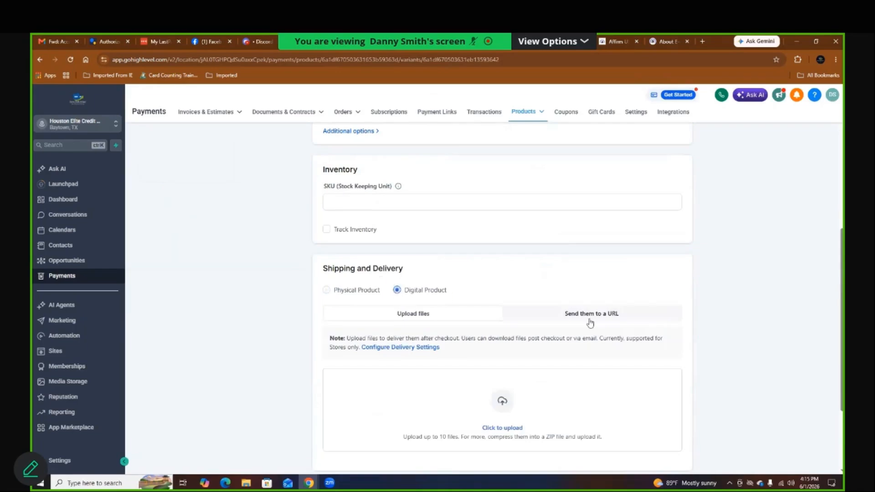
{"action": "scroll", "coordinate": [592, 326], "scroll_direction": "down", "scroll_amount": 3}
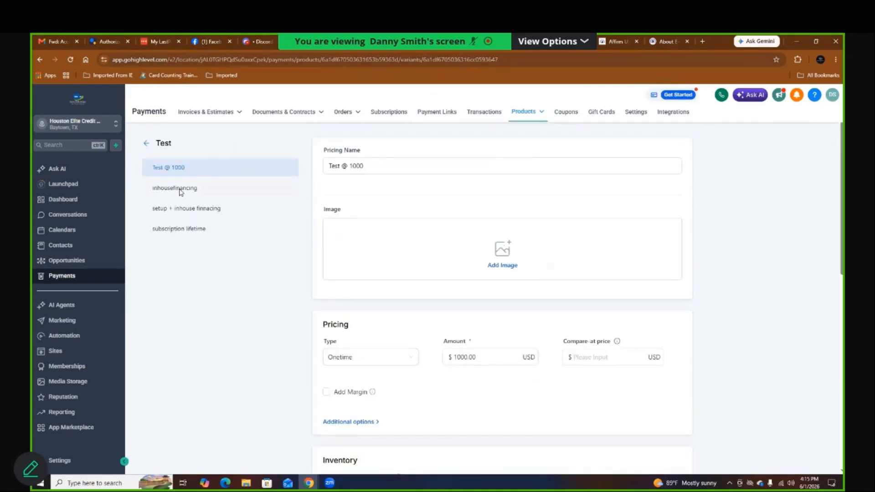
Step: Make the inhousefinancing price a digital product and save it
{"action": "left_click", "coordinate": [180, 193]}
{"action": "scroll", "coordinate": [356, 323], "scroll_direction": "down", "scroll_amount": 3}
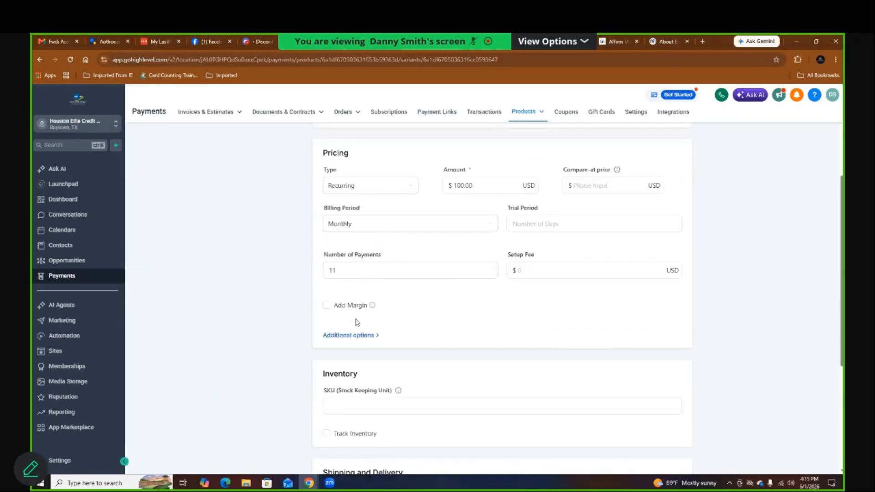
{"action": "scroll", "coordinate": [356, 322], "scroll_direction": "down", "scroll_amount": 5}
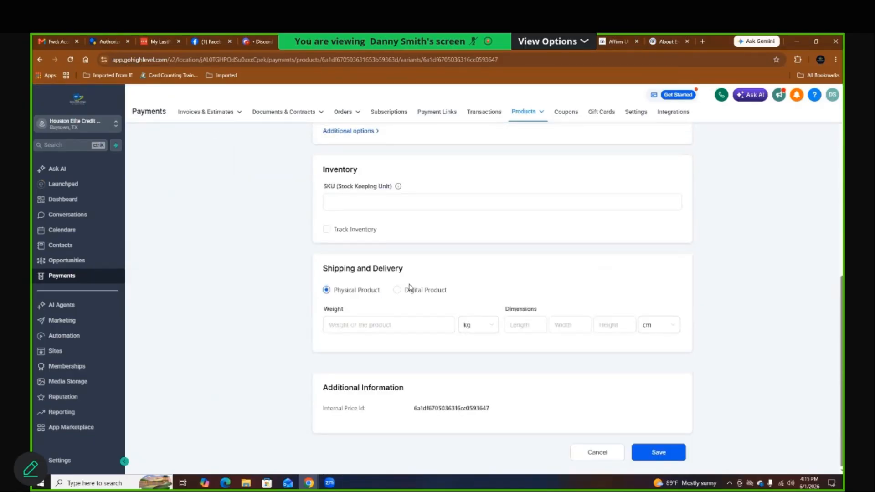
{"action": "left_click", "coordinate": [424, 294]}
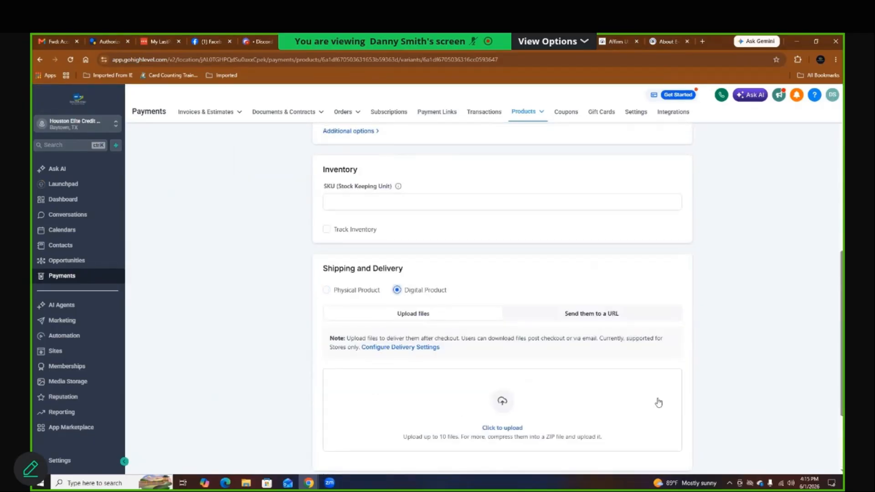
{"action": "scroll", "coordinate": [658, 403], "scroll_direction": "down", "scroll_amount": 2}
{"action": "left_click", "coordinate": [658, 451]}
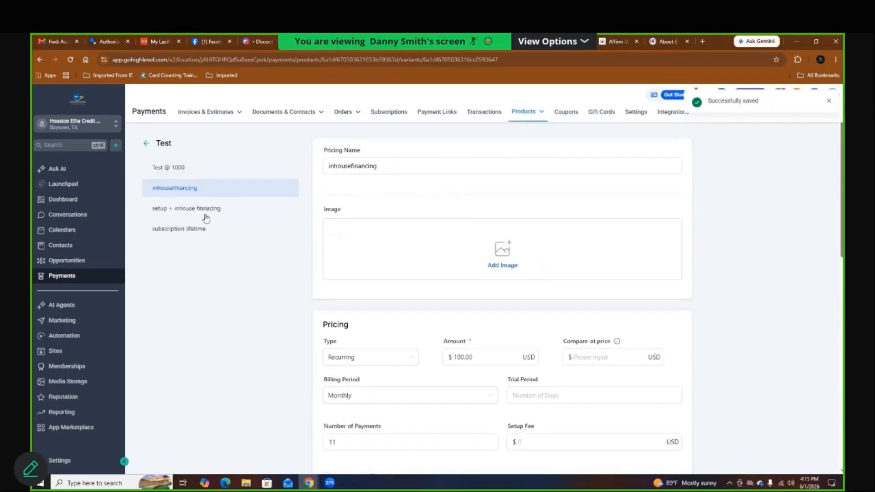
Step: Make the setup + inhouse finnacing price a digital product and save it
{"action": "left_click", "coordinate": [206, 218]}
{"action": "scroll", "coordinate": [411, 320], "scroll_direction": "down", "scroll_amount": 1}
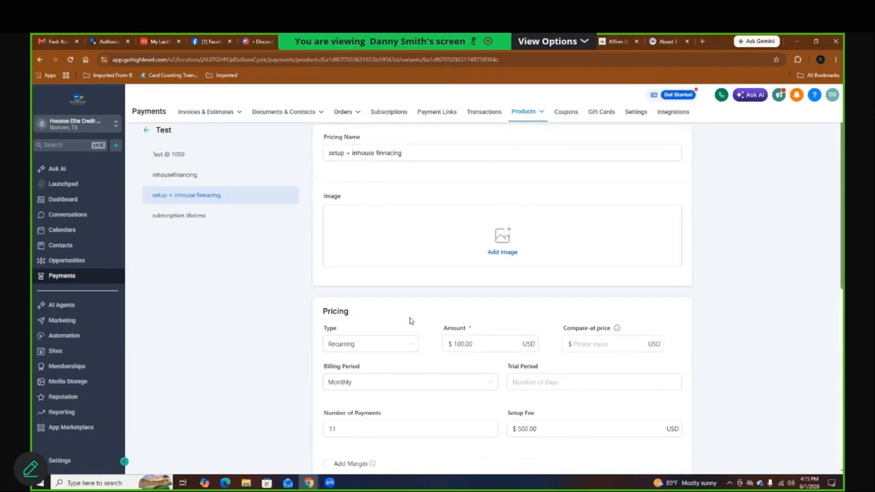
{"action": "scroll", "coordinate": [410, 319], "scroll_direction": "down", "scroll_amount": 6}
{"action": "left_click", "coordinate": [409, 293]}
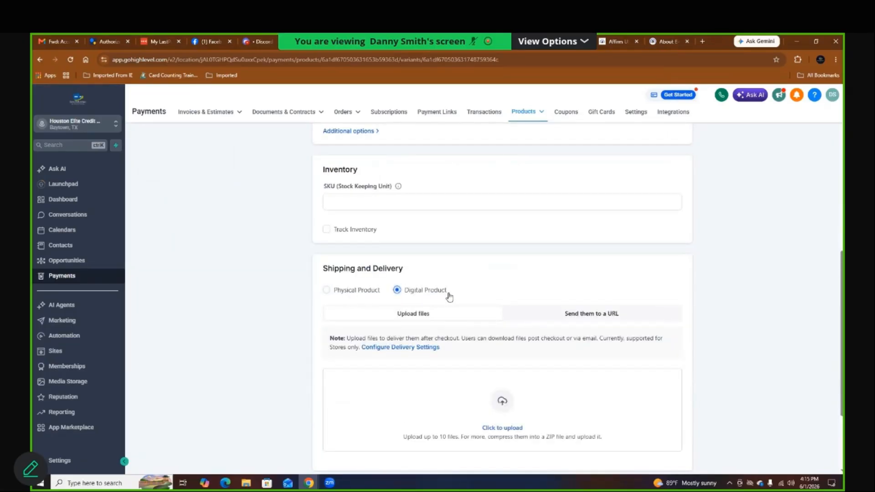
{"action": "scroll", "coordinate": [636, 336], "scroll_direction": "down", "scroll_amount": 3}
{"action": "left_click", "coordinate": [659, 452]}
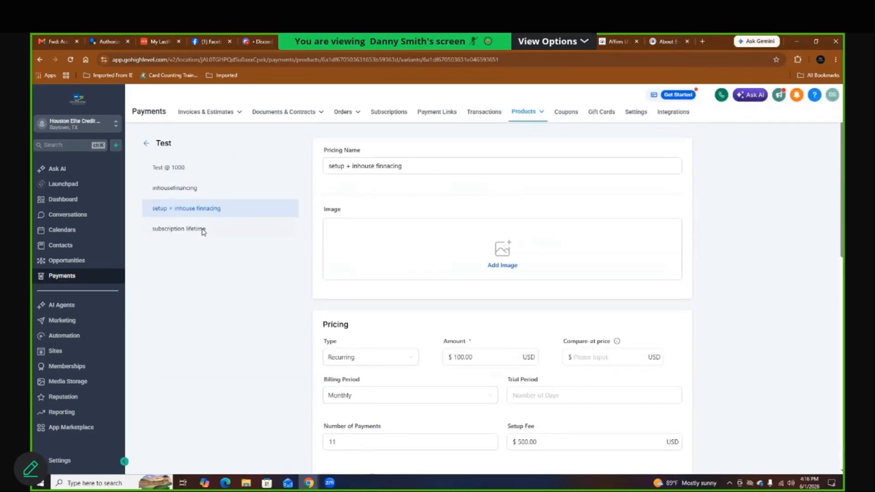
{"action": "left_click", "coordinate": [203, 228]}
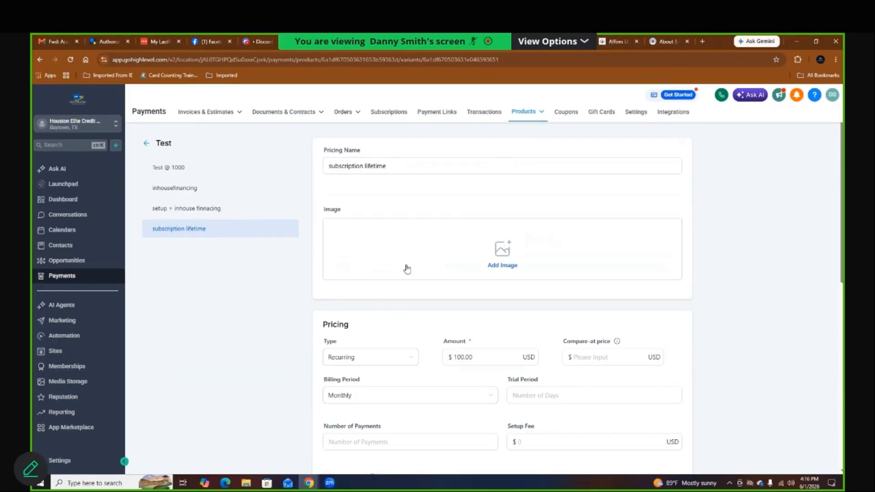
Step: Save the subscription lifetime price as a digital product
{"action": "scroll", "coordinate": [407, 269], "scroll_direction": "down", "scroll_amount": 10}
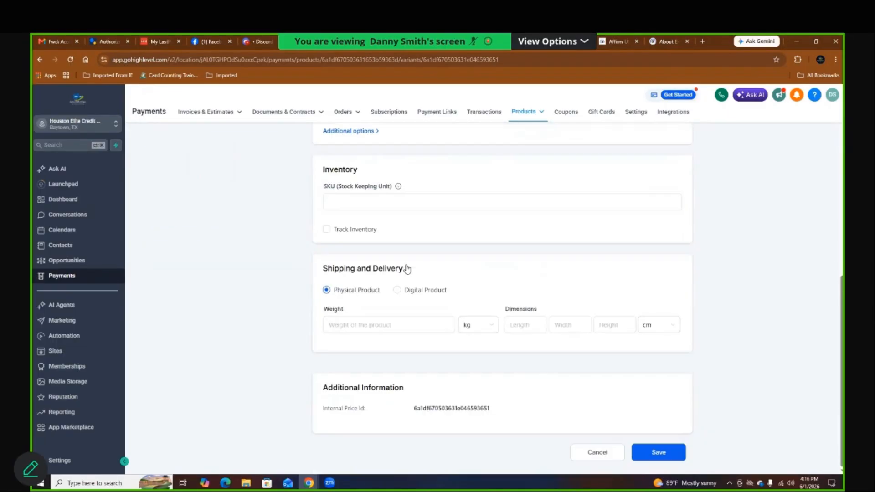
{"action": "left_click", "coordinate": [409, 290]}
{"action": "scroll", "coordinate": [657, 382], "scroll_direction": "down", "scroll_amount": 2}
{"action": "scroll", "coordinate": [658, 382], "scroll_direction": "down", "scroll_amount": 1}
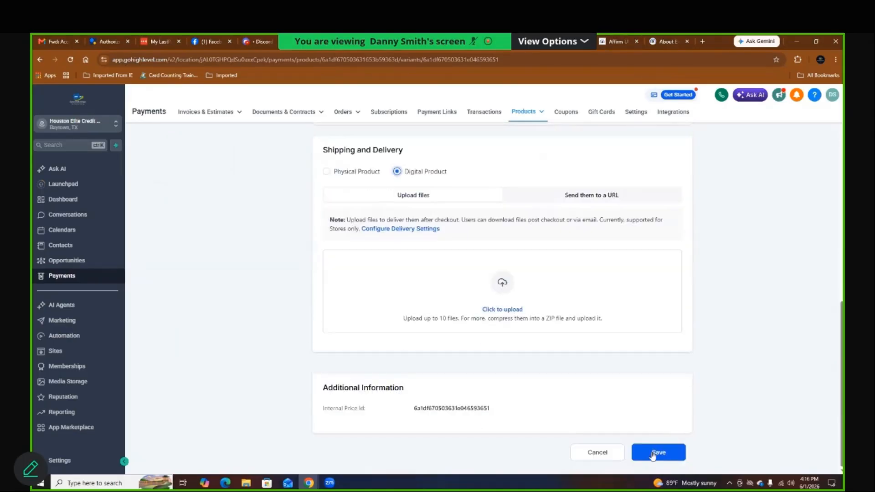
{"action": "left_click", "coordinate": [657, 453]}
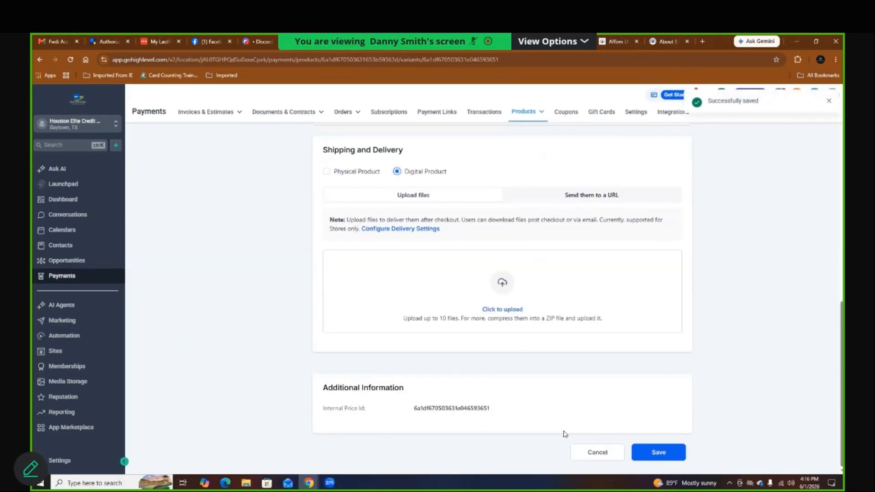
Step: Save Test @ 1000 as a digital product and return to the product editor
{"action": "left_click", "coordinate": [157, 168]}
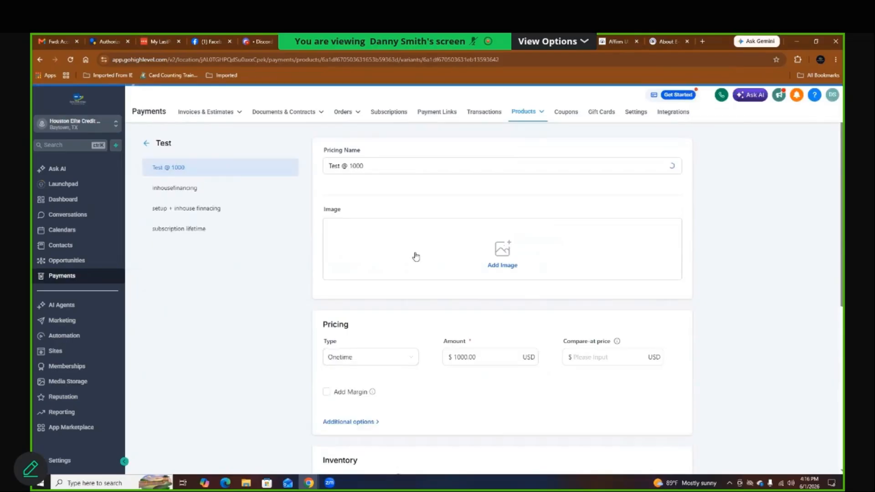
{"action": "scroll", "coordinate": [416, 256], "scroll_direction": "down", "scroll_amount": 2}
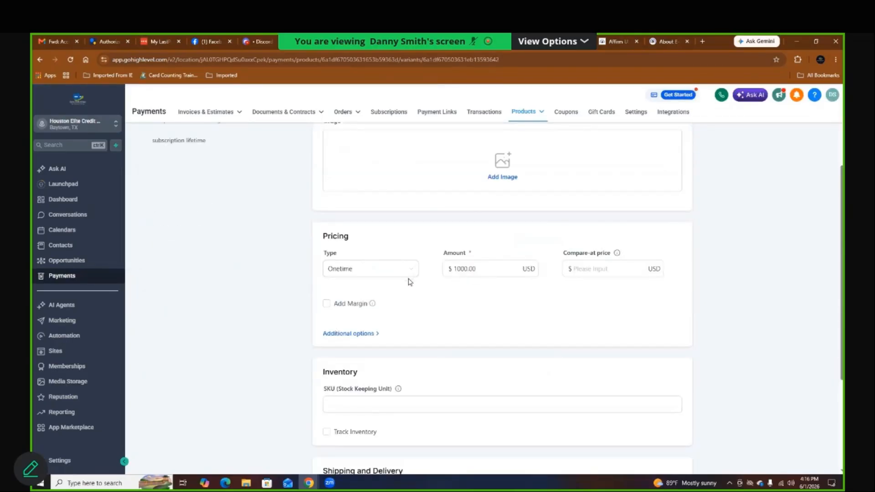
{"action": "scroll", "coordinate": [402, 292], "scroll_direction": "down", "scroll_amount": 4}
{"action": "left_click", "coordinate": [397, 290]}
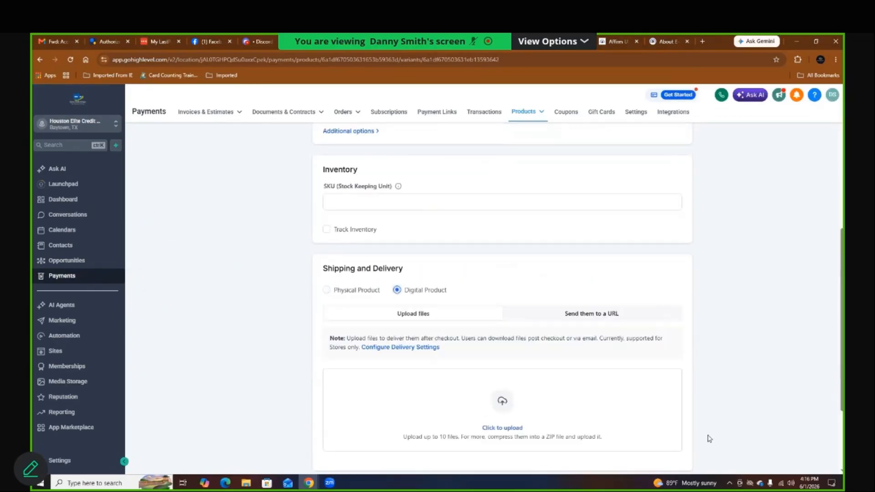
{"action": "scroll", "coordinate": [708, 434], "scroll_direction": "down", "scroll_amount": 2}
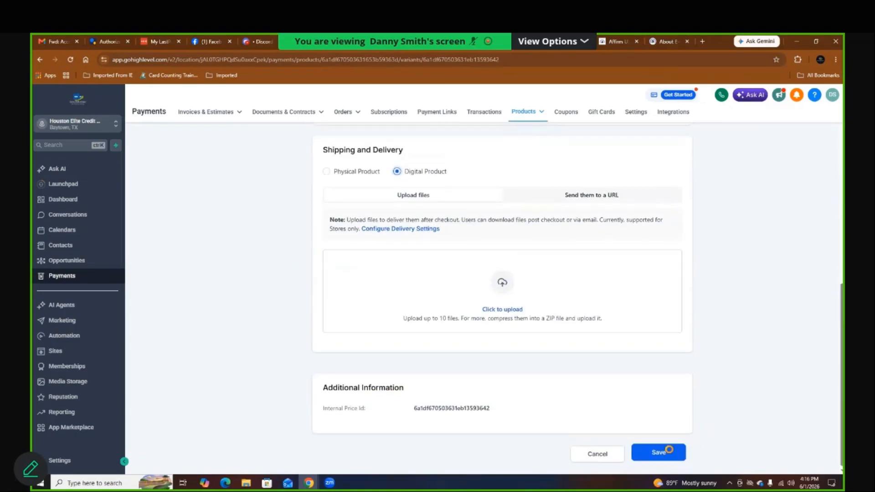
{"action": "left_click", "coordinate": [670, 453]}
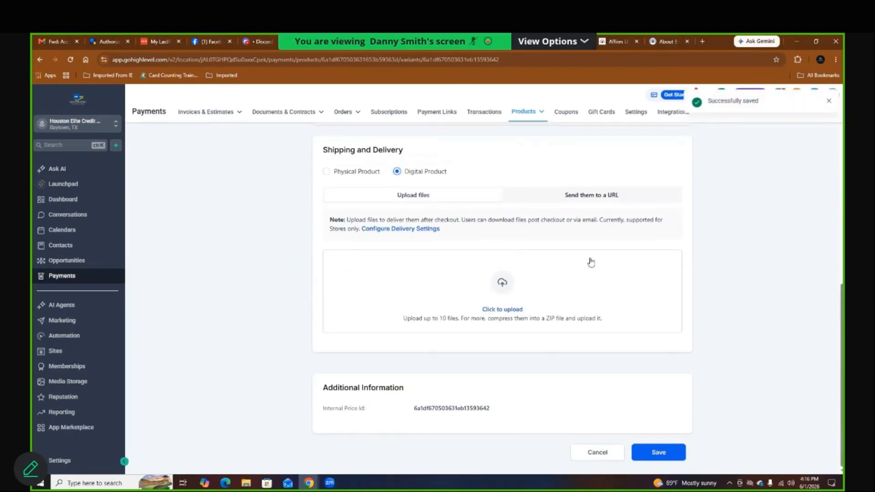
{"action": "scroll", "coordinate": [591, 262], "scroll_direction": "up", "scroll_amount": 7}
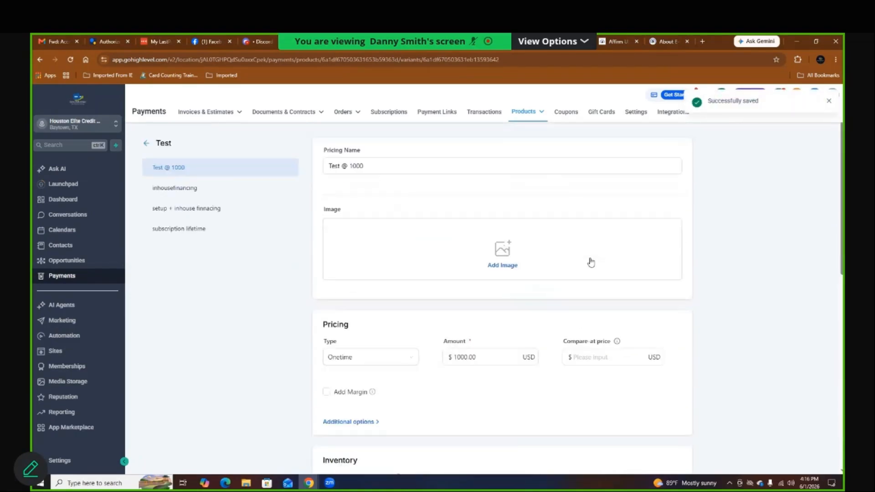
{"action": "left_click", "coordinate": [147, 143]}
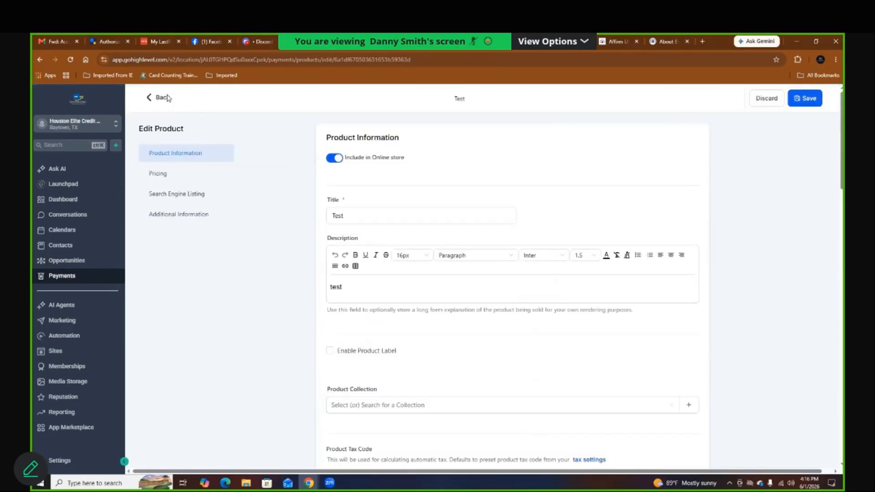
Step: Save a new payment link selling the setup + inhouse finnacing price, with phone number required
{"action": "left_click", "coordinate": [159, 97]}
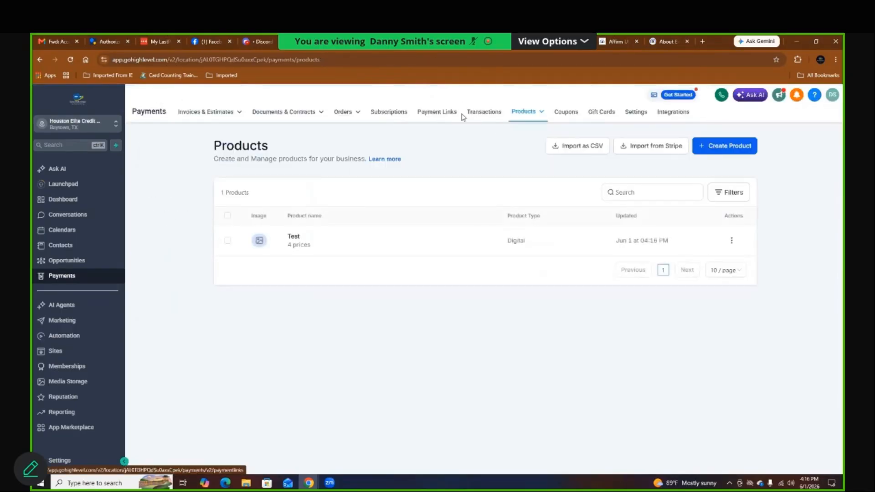
{"action": "left_click", "coordinate": [436, 117]}
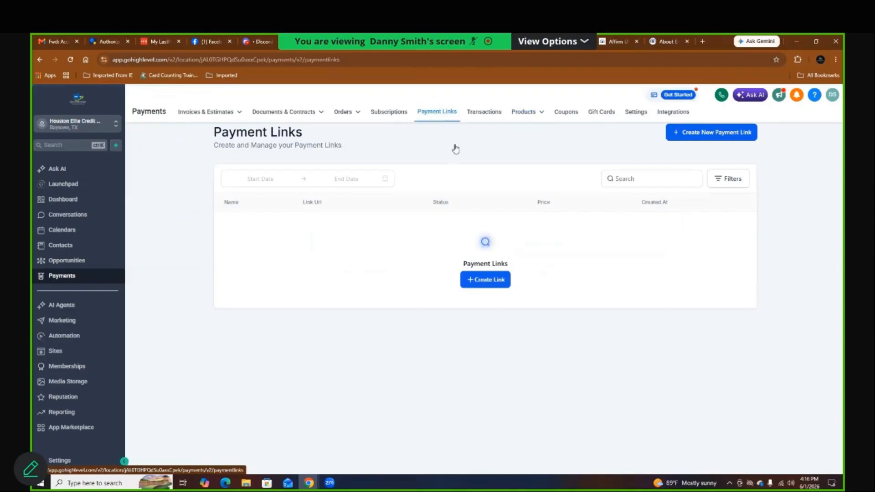
{"action": "left_click", "coordinate": [484, 281]}
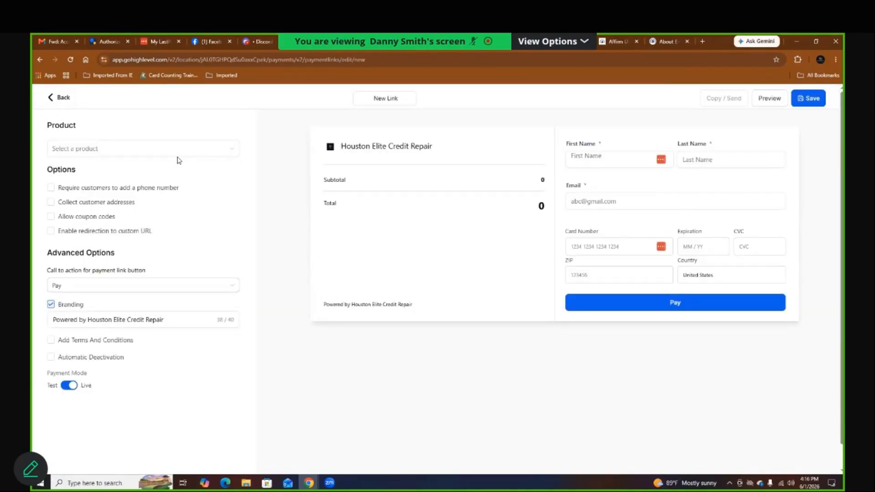
{"action": "left_click", "coordinate": [119, 155]}
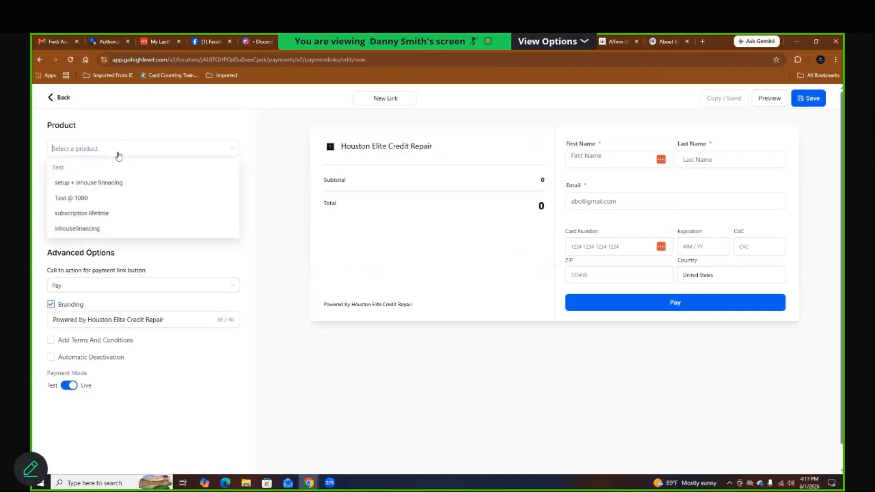
{"action": "left_click", "coordinate": [106, 183]}
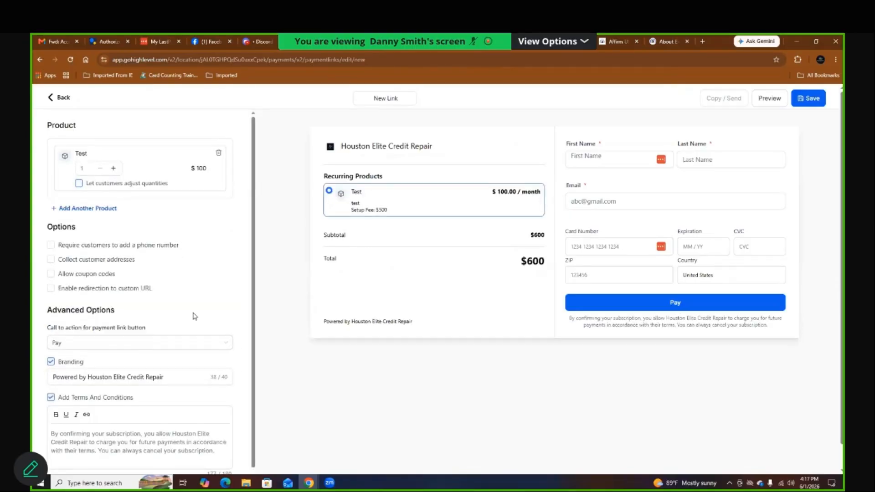
{"action": "scroll", "coordinate": [195, 316], "scroll_direction": "down", "scroll_amount": 1}
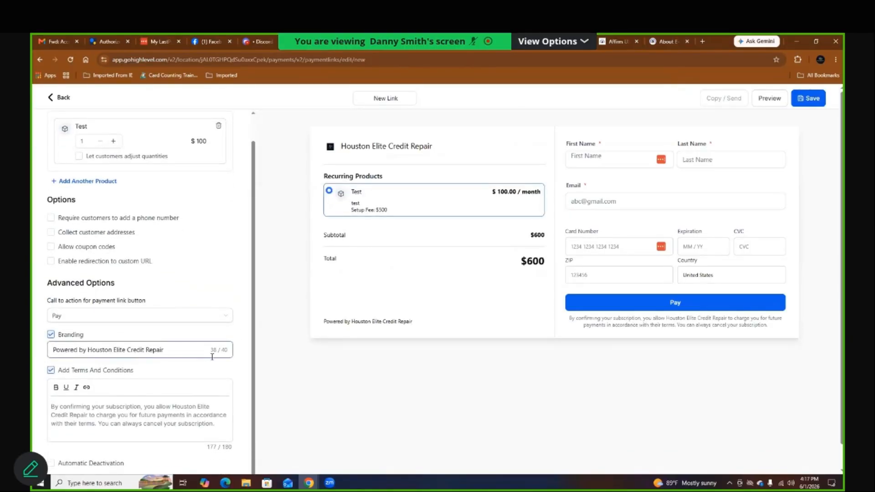
{"action": "scroll", "coordinate": [213, 358], "scroll_direction": "down", "scroll_amount": 1}
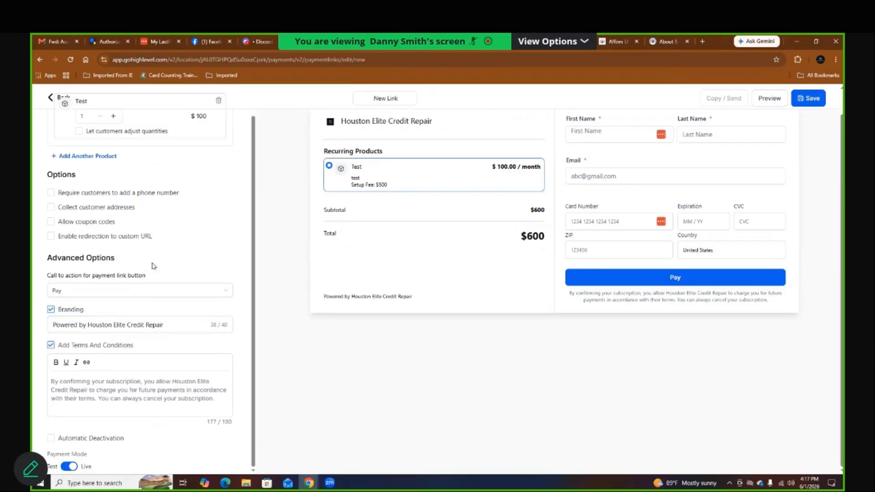
{"action": "left_click", "coordinate": [146, 194]}
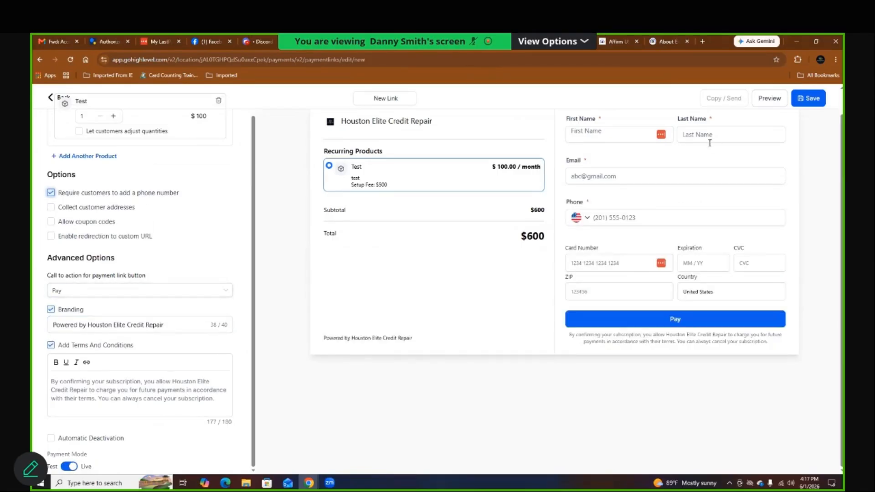
{"action": "left_click", "coordinate": [808, 99]}
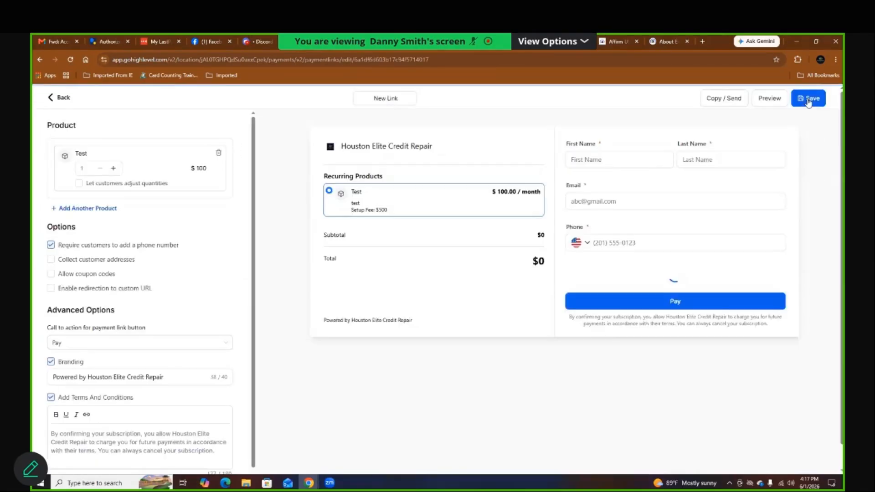
Step: Copy the payment link's standard URL after previewing Send To Contacts, then open a new tab
{"action": "left_click", "coordinate": [702, 102]}
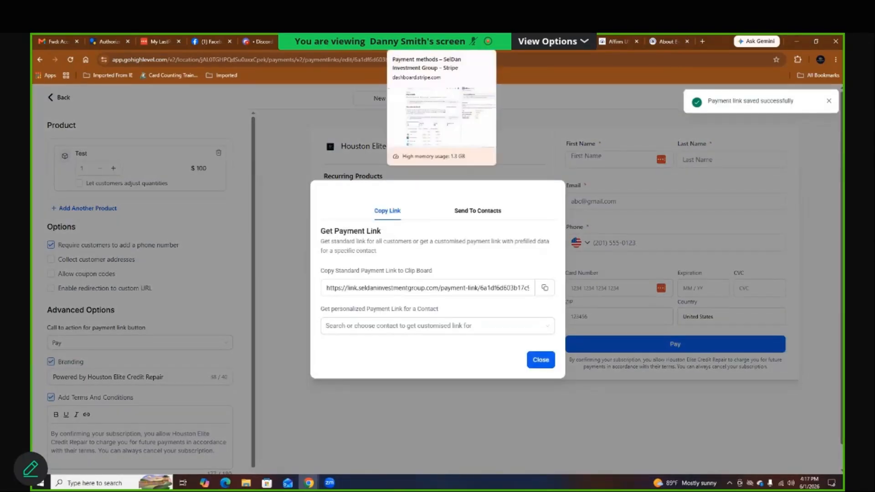
{"action": "left_click", "coordinate": [485, 215]}
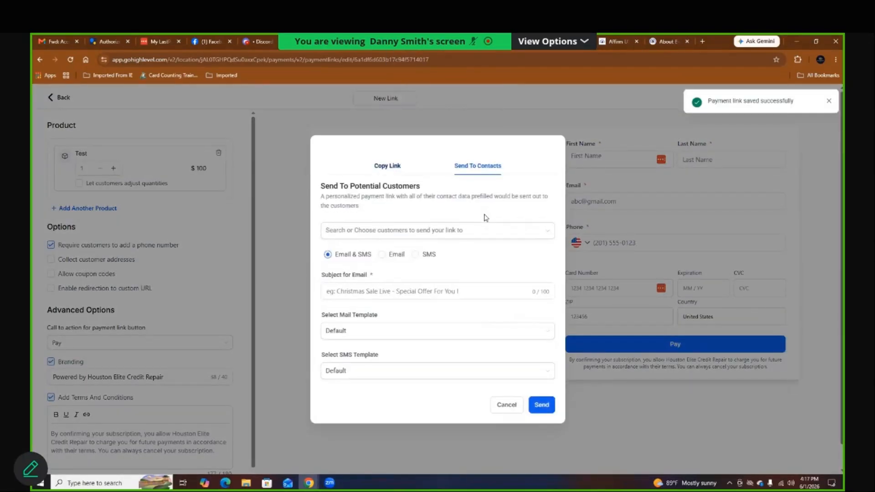
{"action": "left_click", "coordinate": [445, 234]}
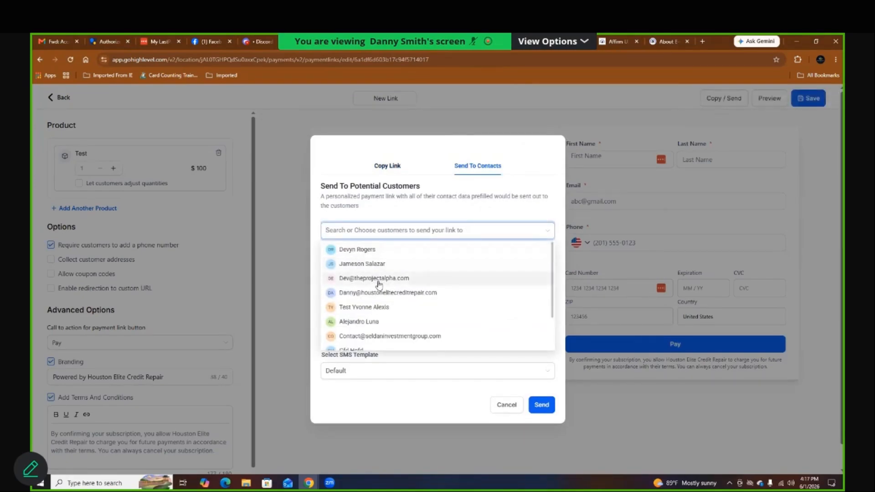
{"action": "left_click", "coordinate": [391, 167]}
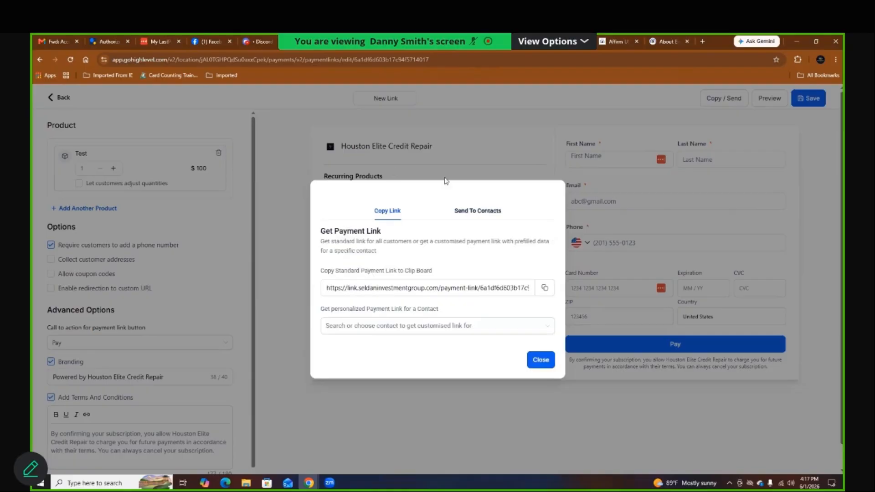
{"action": "left_click", "coordinate": [545, 287]}
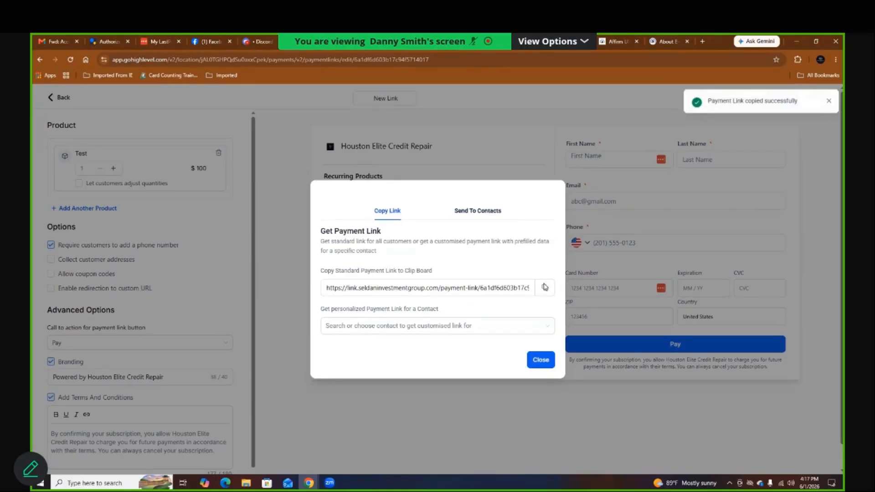
{"action": "left_click", "coordinate": [704, 41]}
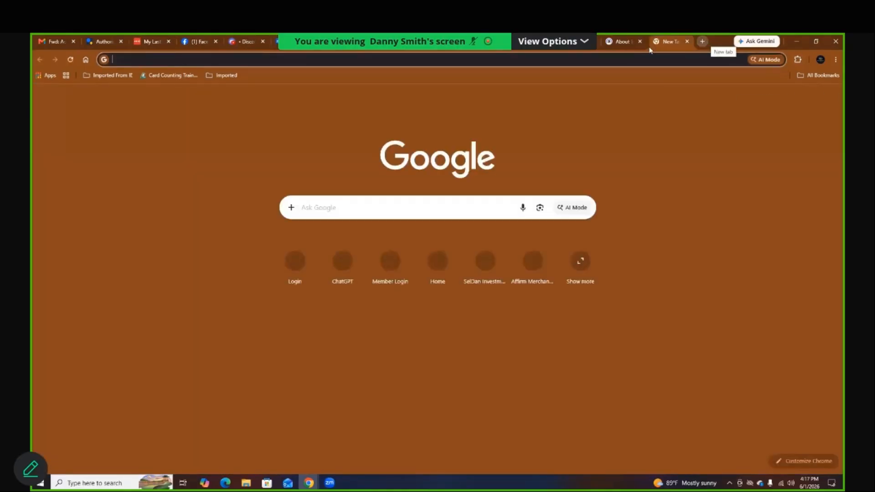
Step: Paste the copied payment link into the address bar and load its $600.00 checkout page
{"action": "right_click", "coordinate": [620, 62]}
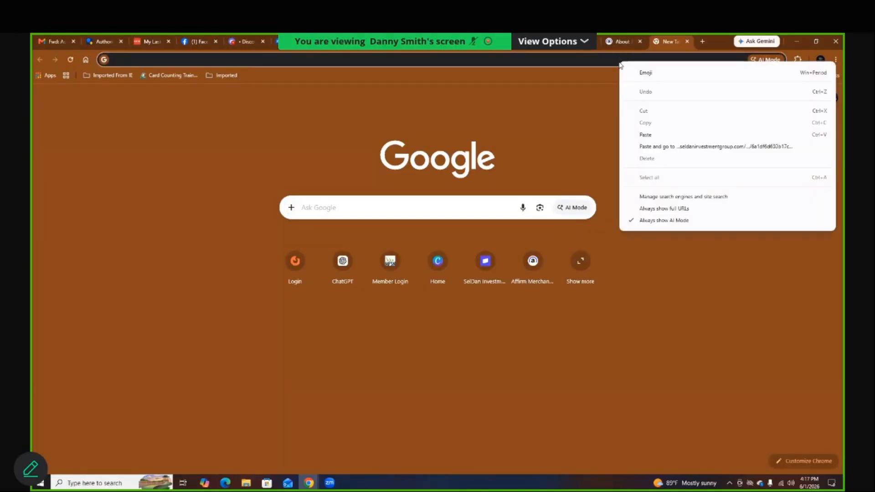
{"action": "left_click", "coordinate": [642, 138]}
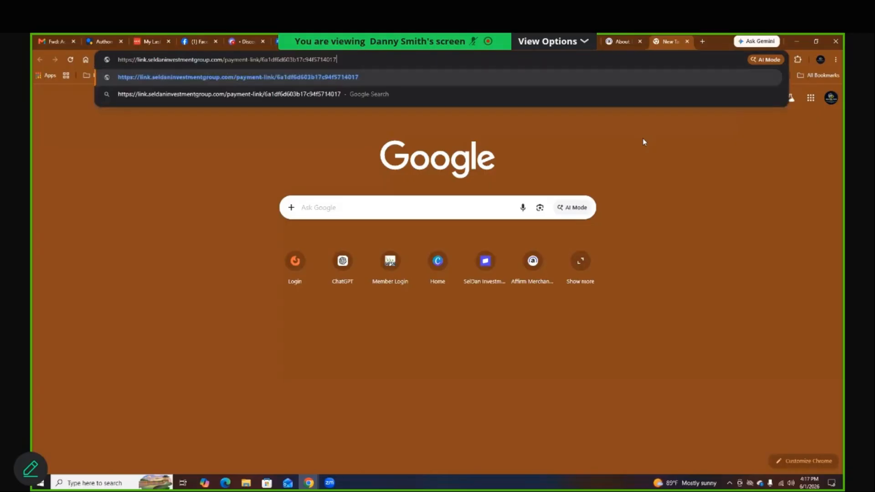
{"action": "key", "text": "Return"}
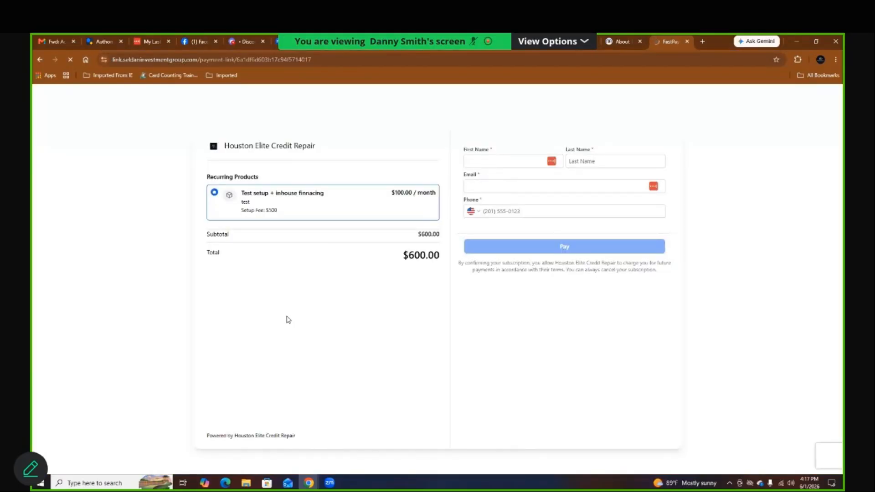
{"action": "left_click_drag", "start_coordinate": [643, 363], "coordinate": [160, 221]}
{"action": "left_click", "coordinate": [160, 221]}
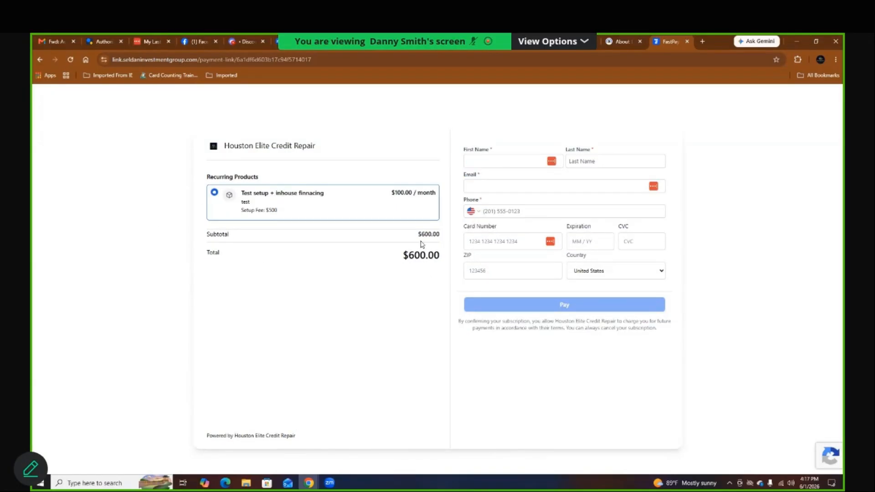
{"action": "left_click_drag", "start_coordinate": [265, 211], "coordinate": [277, 214]}
{"action": "left_click_drag", "start_coordinate": [391, 193], "coordinate": [413, 197]}
{"action": "left_click_drag", "start_coordinate": [403, 255], "coordinate": [433, 255]}
{"action": "left_click", "coordinate": [570, 41]}
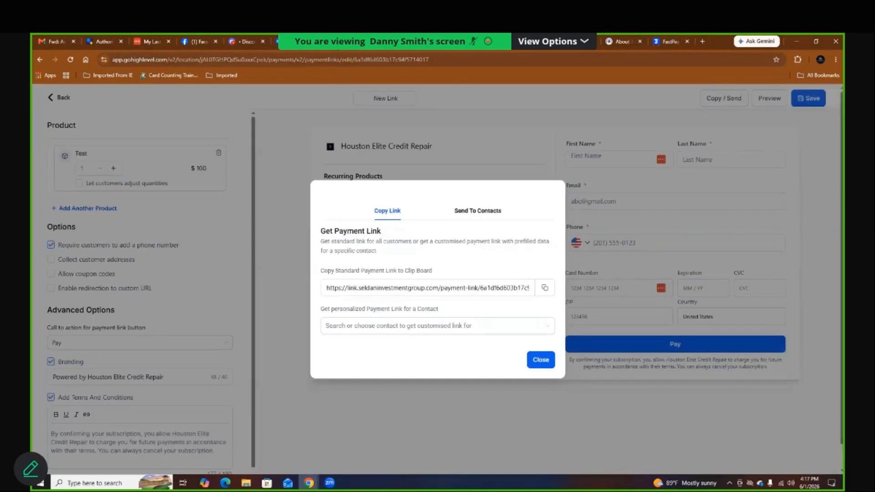
Step: Rename the payment link 'setup + inhouse financing' and view its $600 checkout tab
{"action": "left_click", "coordinate": [544, 361]}
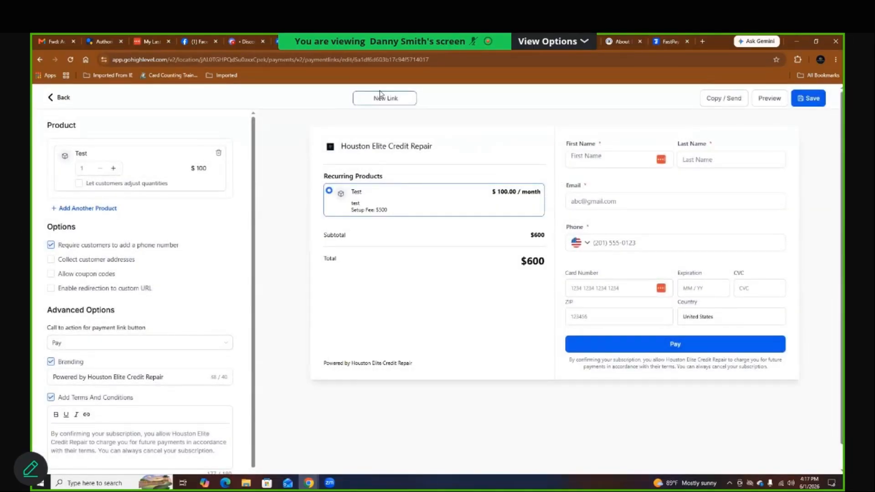
{"action": "left_click", "coordinate": [378, 97]}
{"action": "type", "text": "setup + inhouse financing"}
{"action": "left_click", "coordinate": [667, 44]}
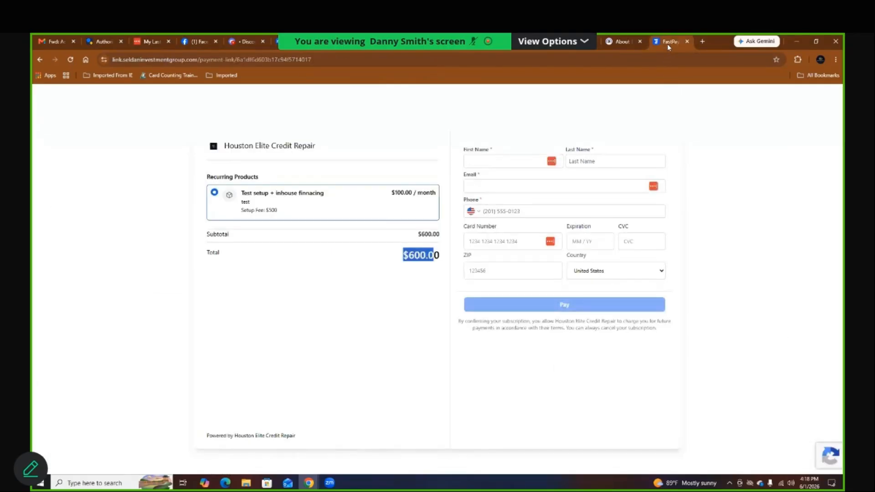
Step: In the editor, select the terms sentence 'You can always cancel your subscription.'
{"action": "left_click", "coordinate": [348, 44]}
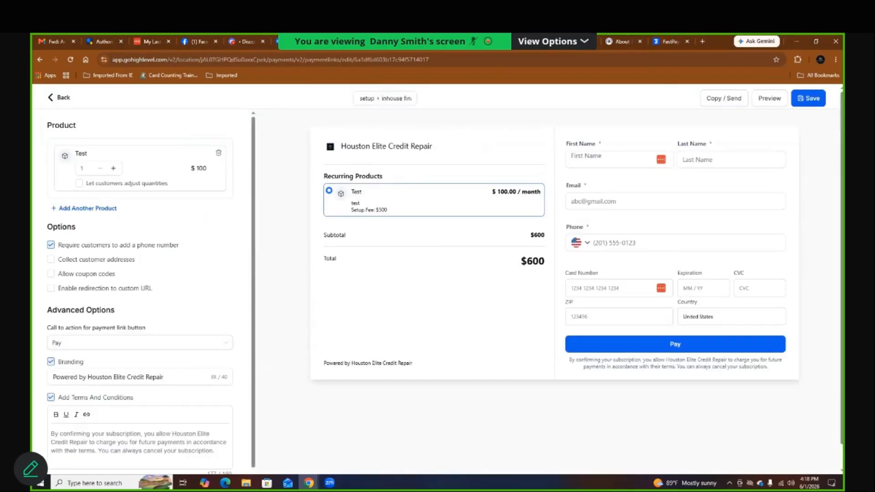
{"action": "scroll", "coordinate": [183, 276], "scroll_direction": "down", "scroll_amount": 1}
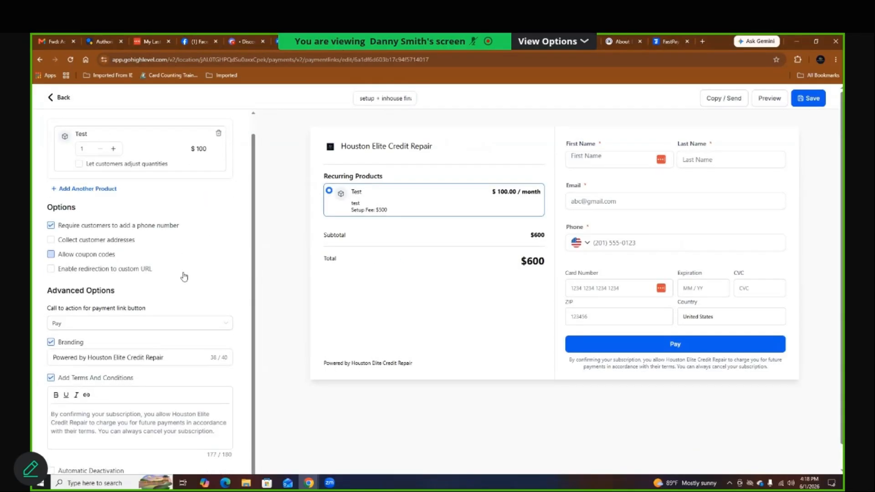
{"action": "scroll", "coordinate": [125, 411], "scroll_direction": "down", "scroll_amount": 1}
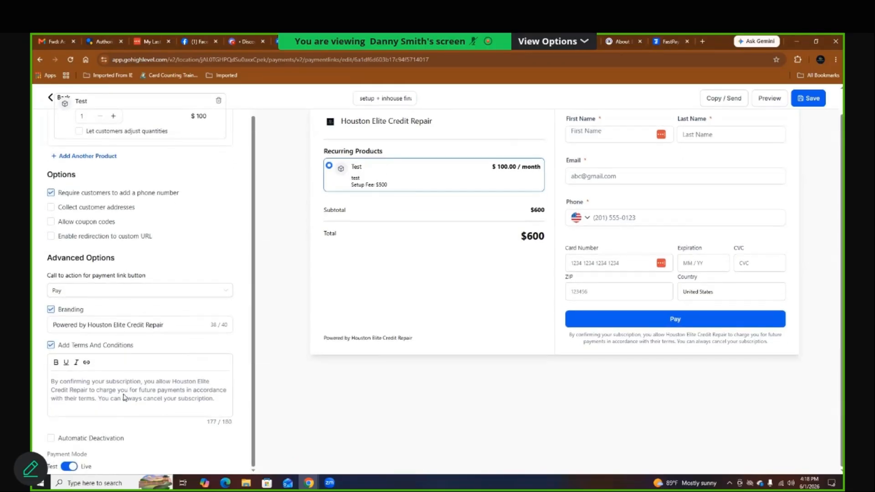
{"action": "triple_click", "coordinate": [168, 381]}
{"action": "left_click", "coordinate": [181, 395]}
{"action": "left_click_drag", "start_coordinate": [209, 399], "coordinate": [97, 397]}
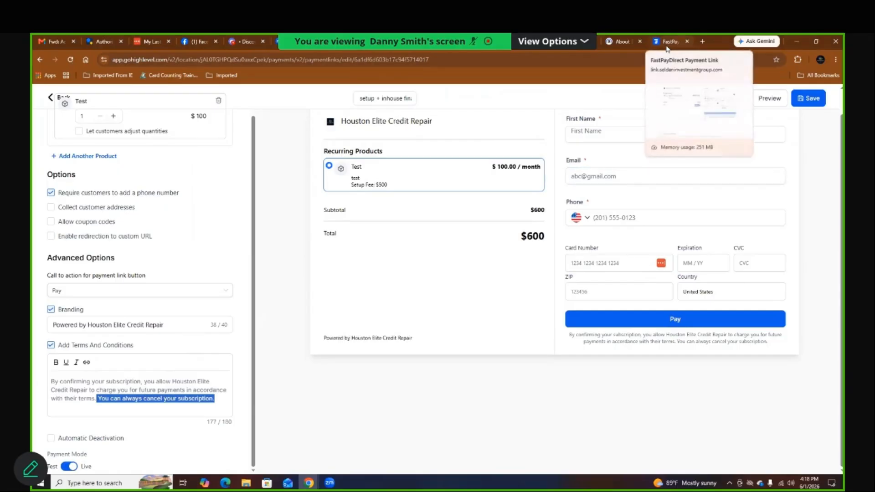
{"action": "mouse_move", "coordinate": [667, 48]}
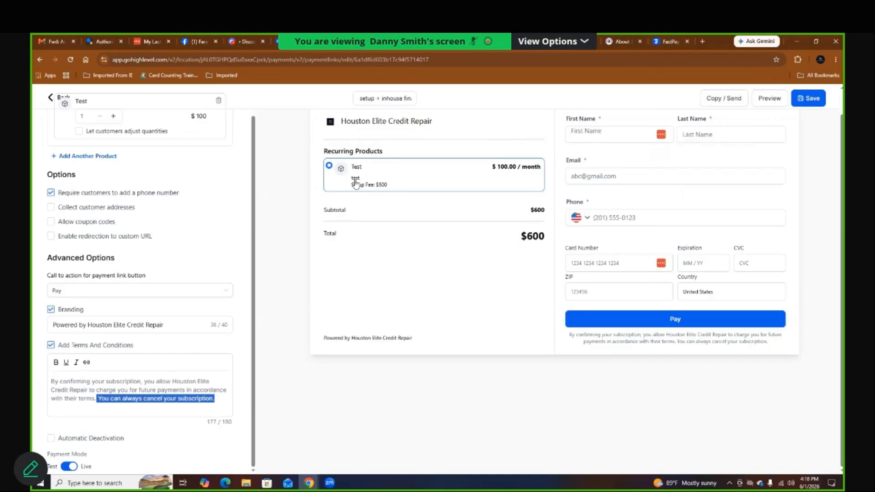
{"action": "scroll", "coordinate": [155, 228], "scroll_direction": "up", "scroll_amount": 1}
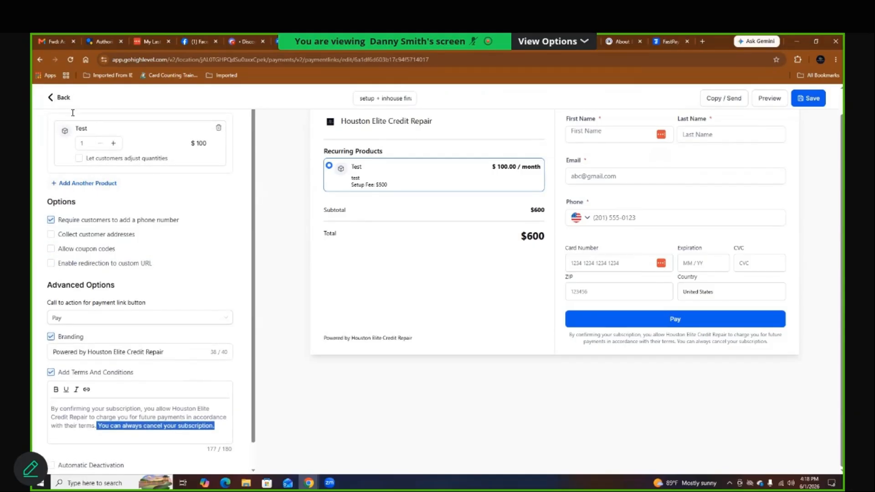
Step: Rename the payment link to 'setup + financing' via Edit Link, save it, and return to the list
{"action": "left_click", "coordinate": [60, 99]}
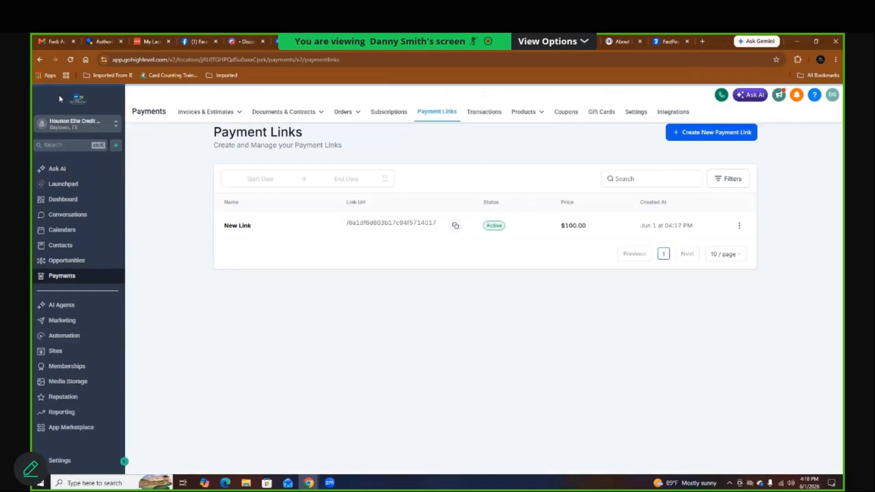
{"action": "left_click", "coordinate": [740, 225]}
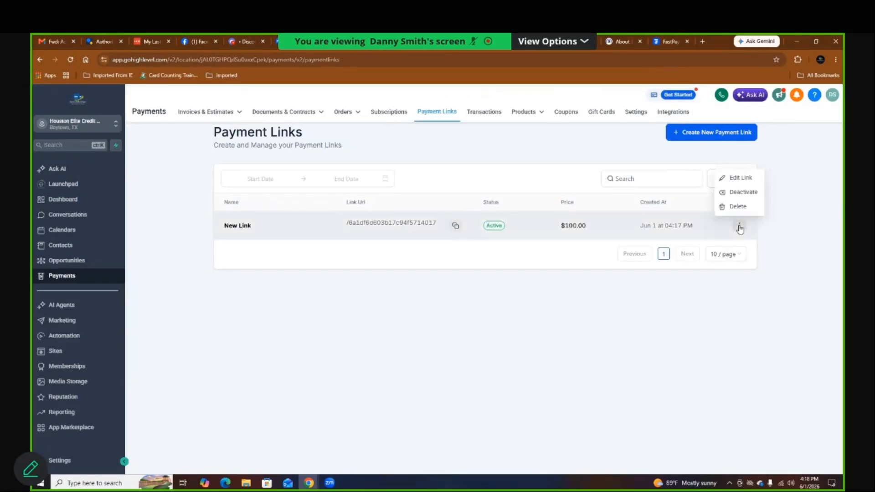
{"action": "left_click", "coordinate": [735, 181]}
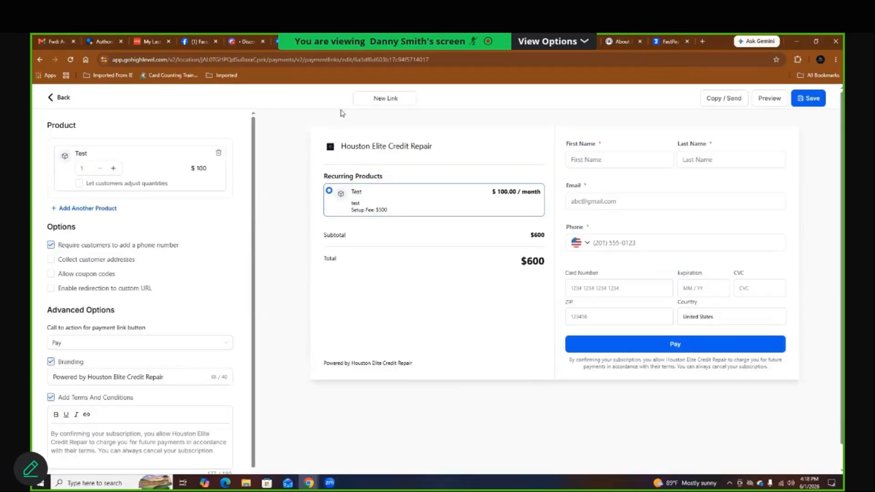
{"action": "double_click", "coordinate": [369, 98]}
{"action": "key", "text": "ctrl+a"}
{"action": "key", "text": "BackSpace"}
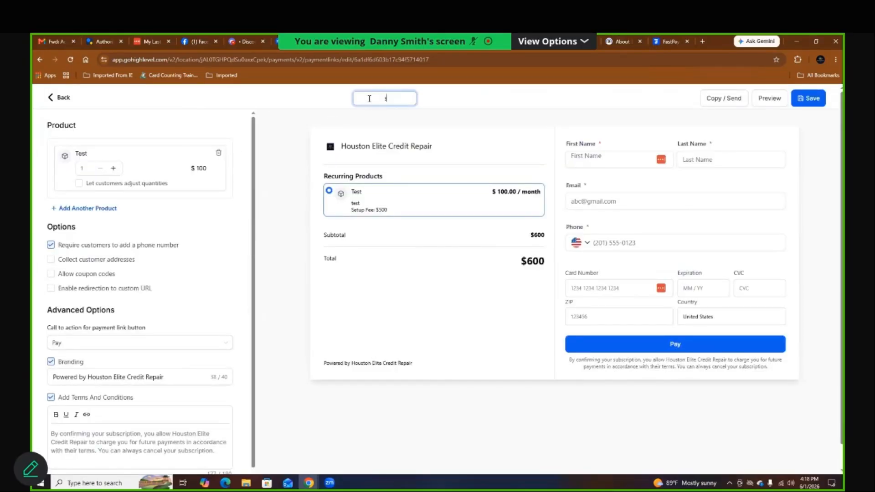
{"action": "type", "text": "setup + fian"}
{"action": "key", "text": "BackSpace"}
{"action": "key", "text": "BackSpace"}
{"action": "key", "text": "BackSpace"}
{"action": "type", "text": "inancing"}
{"action": "left_click", "coordinate": [816, 99]}
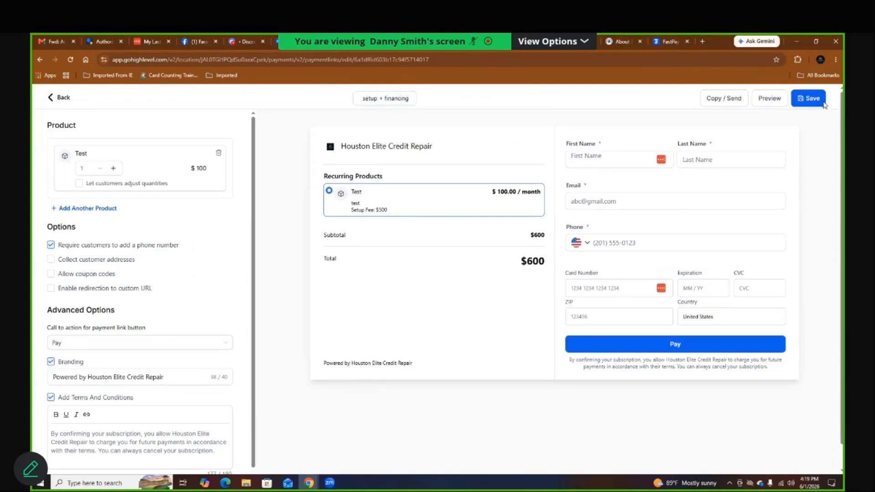
{"action": "left_click", "coordinate": [63, 99]}
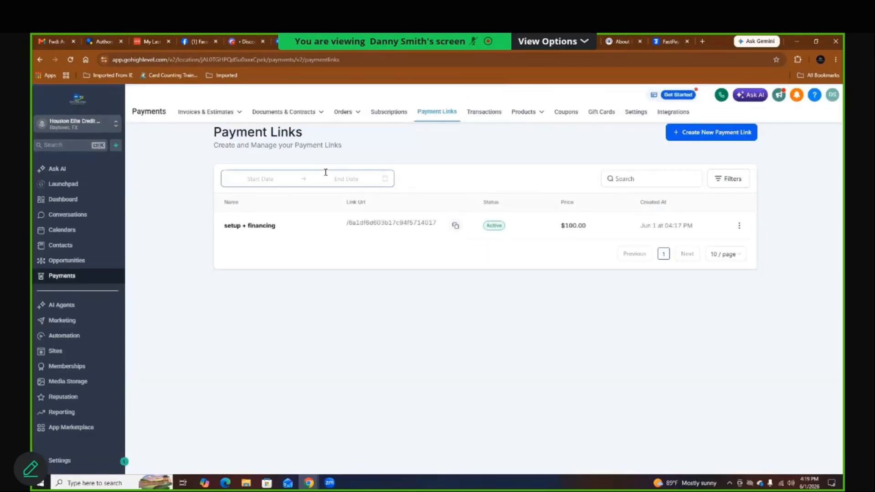
{"action": "left_click", "coordinate": [721, 133]}
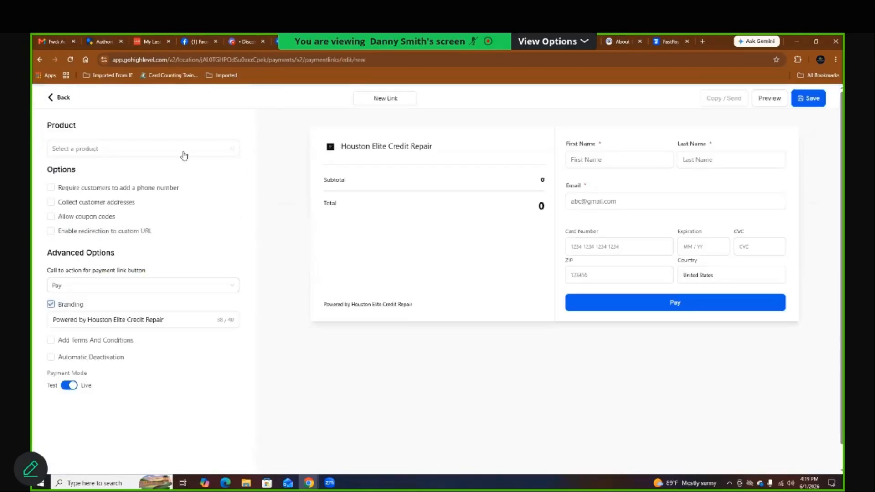
Step: Create a Test product payment link named 'one time payment' requiring a phone number, and save it
{"action": "left_click", "coordinate": [183, 154]}
{"action": "left_click", "coordinate": [84, 198]}
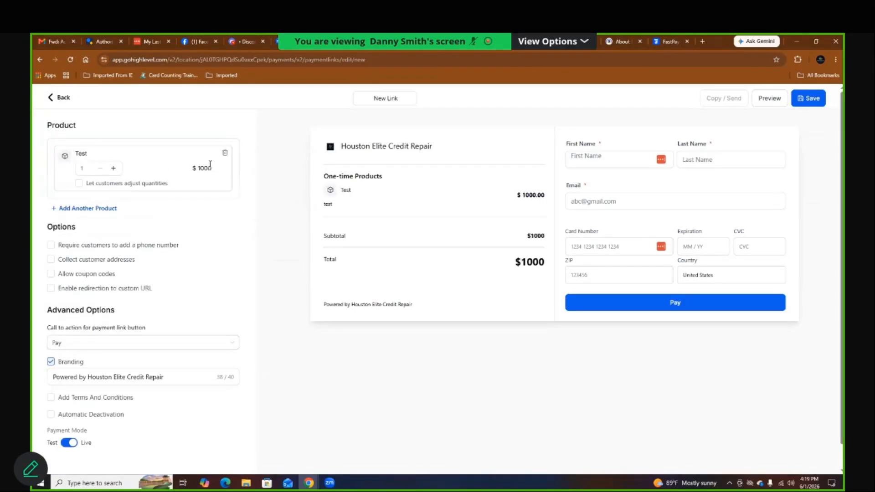
{"action": "left_click", "coordinate": [379, 98]}
{"action": "double_click", "coordinate": [379, 98]}
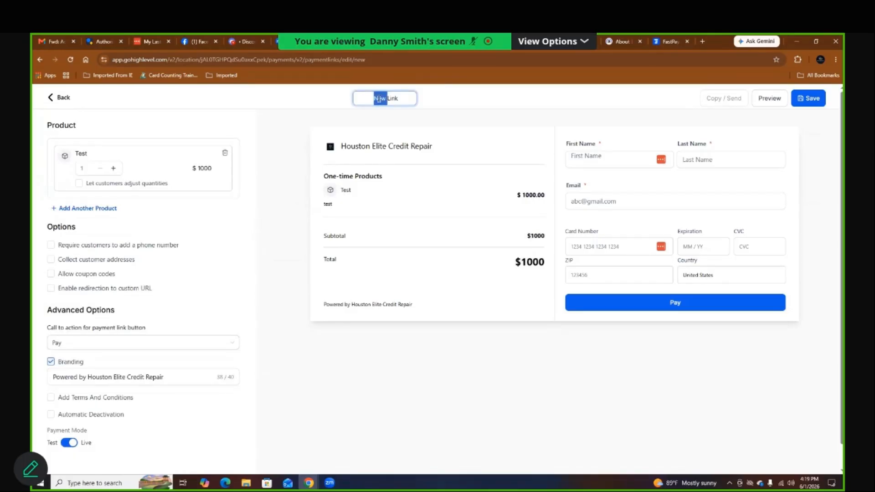
{"action": "key", "text": "BackSpace"}
{"action": "key", "text": "Delete"}
{"action": "key", "text": "Delete"}
{"action": "key", "text": "Delete"}
{"action": "key", "text": "Delete"}
{"action": "key", "text": "Delete"}
{"action": "type", "text": "one time payment"}
{"action": "left_click", "coordinate": [520, 130]}
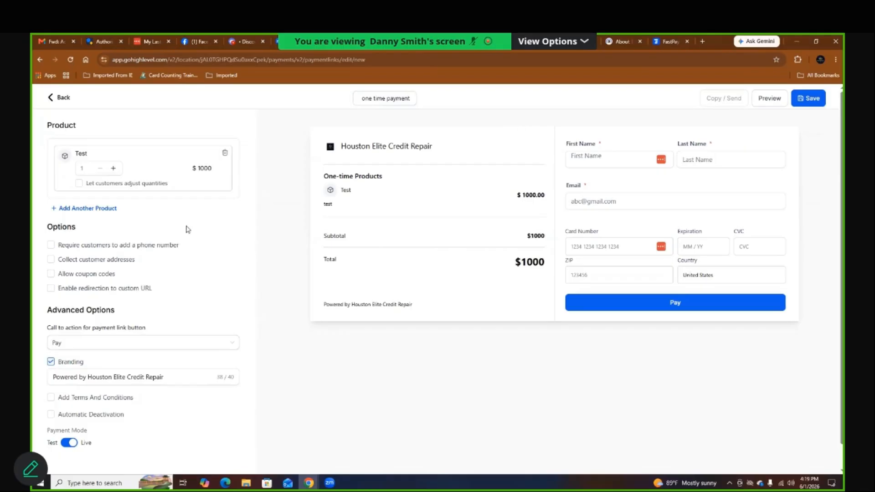
{"action": "left_click", "coordinate": [131, 248]}
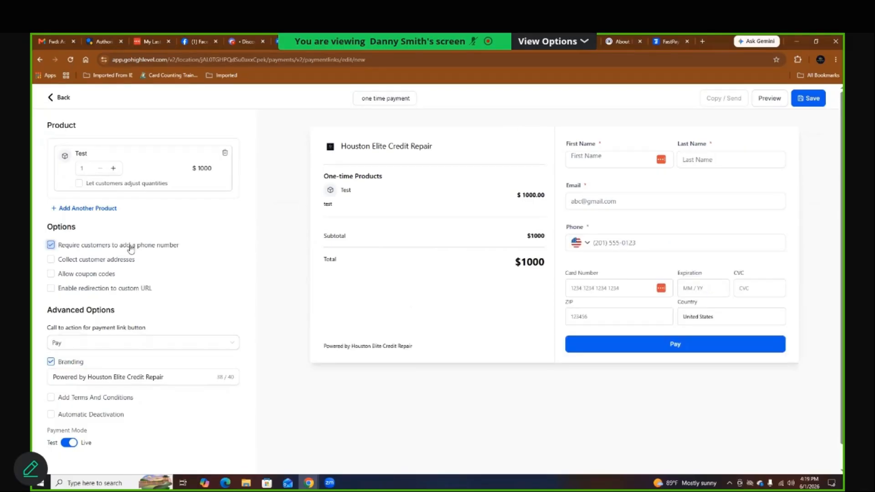
{"action": "left_click", "coordinate": [809, 99]}
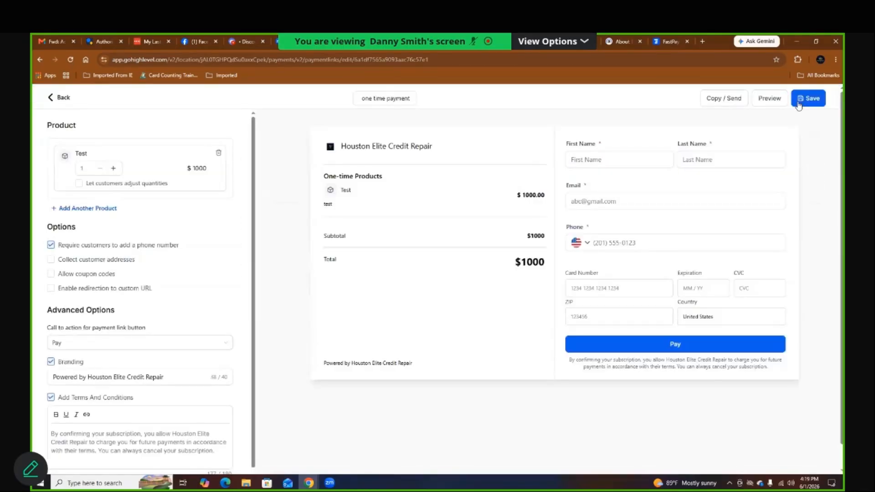
Step: Copy the link, open its $1,000.00 checkout in a new tab, then return to the Payment Links list
{"action": "left_click", "coordinate": [733, 100]}
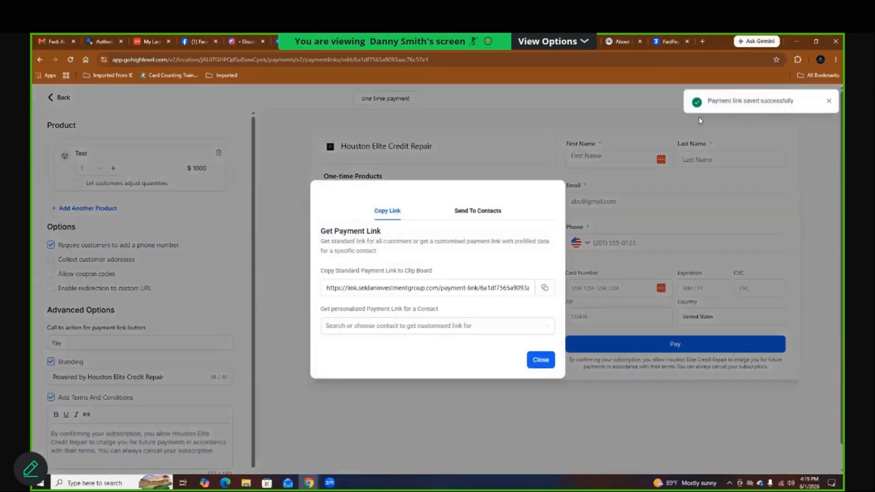
{"action": "left_click", "coordinate": [543, 290]}
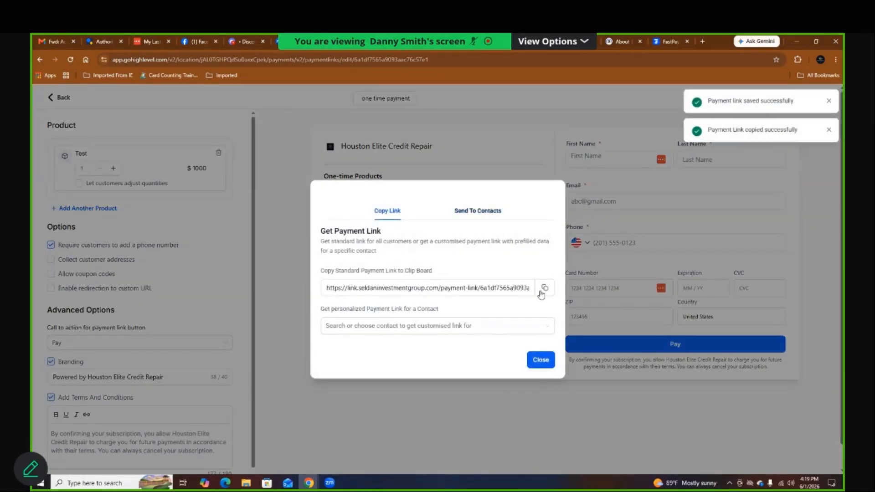
{"action": "left_click", "coordinate": [703, 41]}
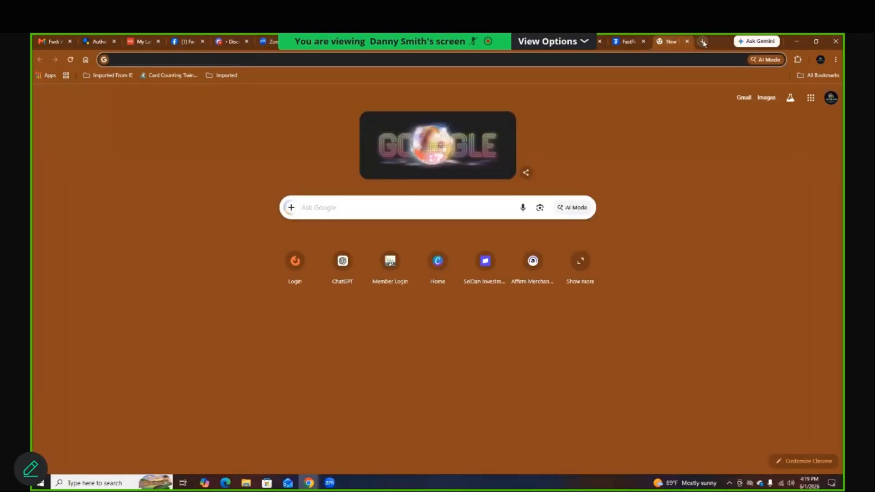
{"action": "key", "text": "super+v"}
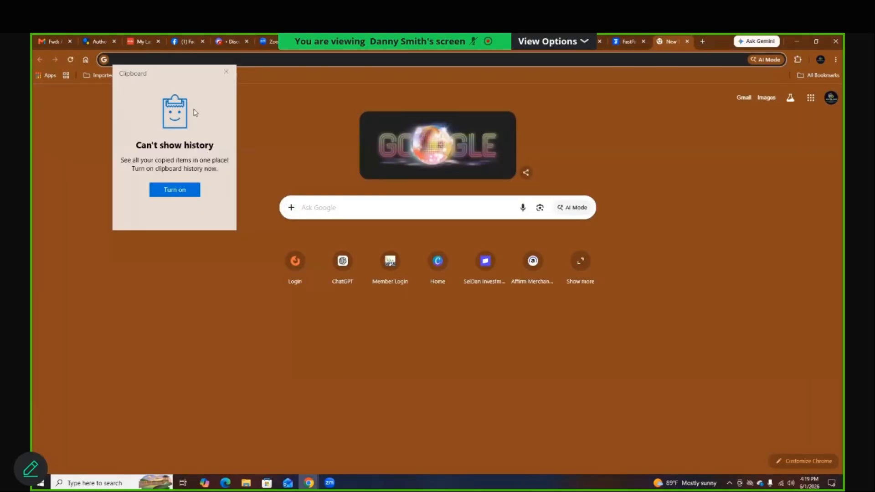
{"action": "left_click", "coordinate": [186, 189]}
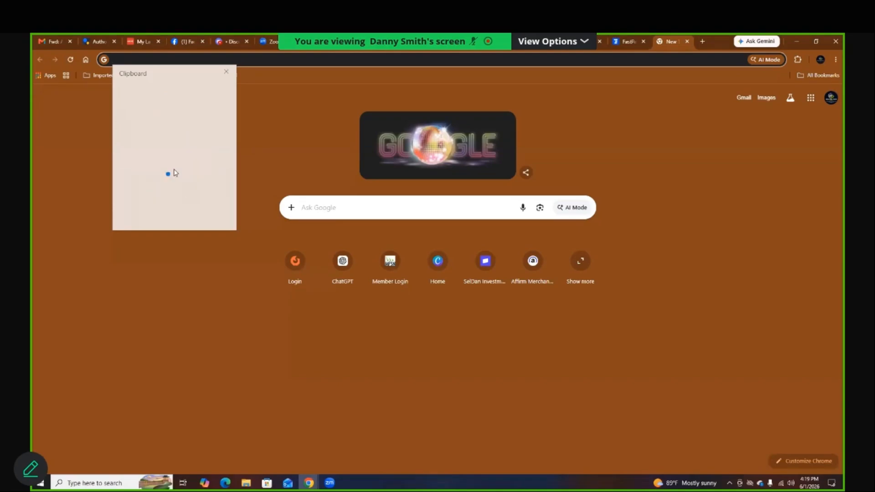
{"action": "right_click", "coordinate": [144, 59]}
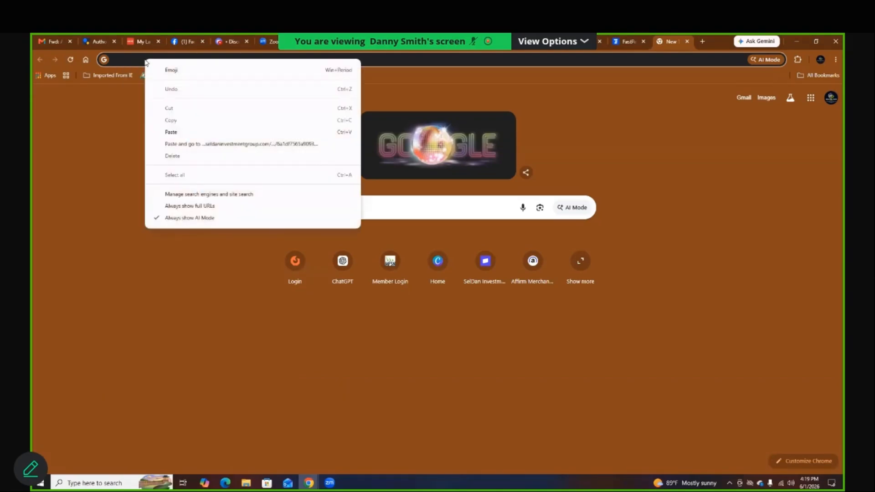
{"action": "left_click", "coordinate": [186, 144]}
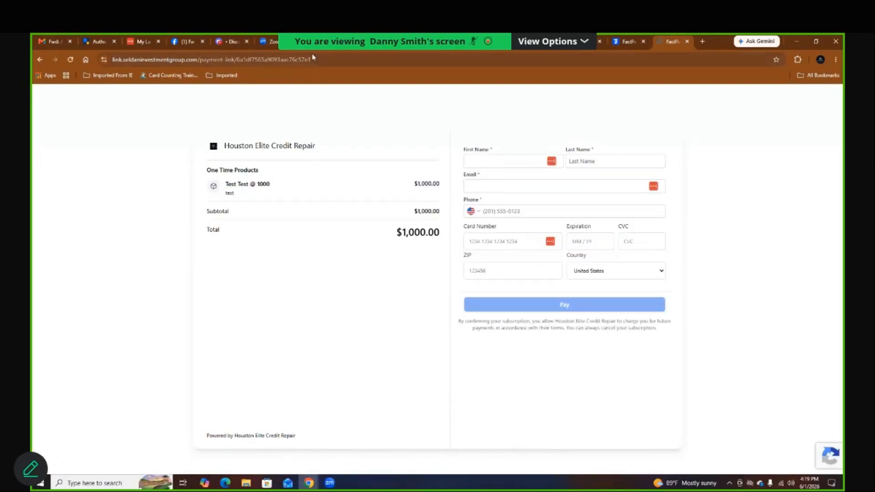
{"action": "left_click", "coordinate": [320, 42]}
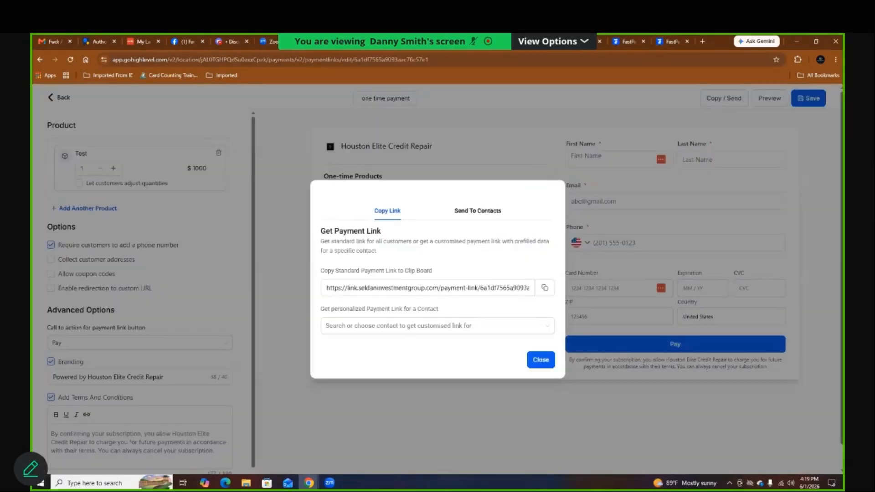
{"action": "left_click", "coordinate": [536, 359]}
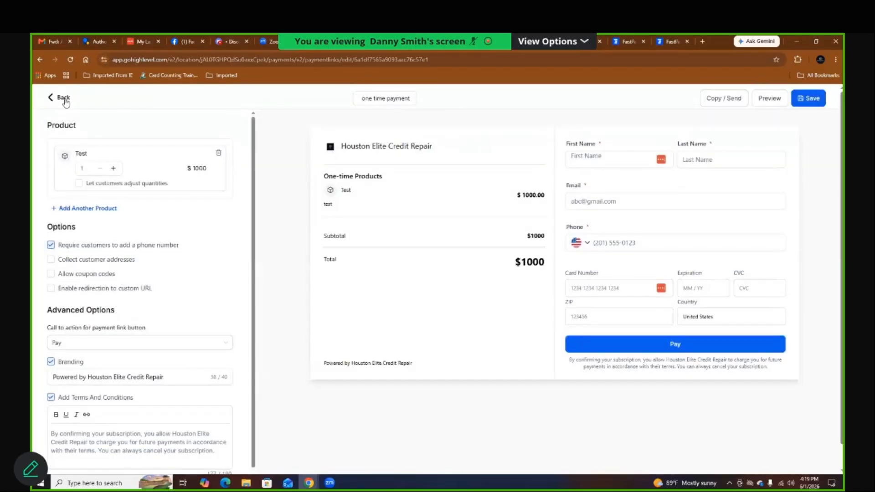
{"action": "left_click", "coordinate": [63, 99]}
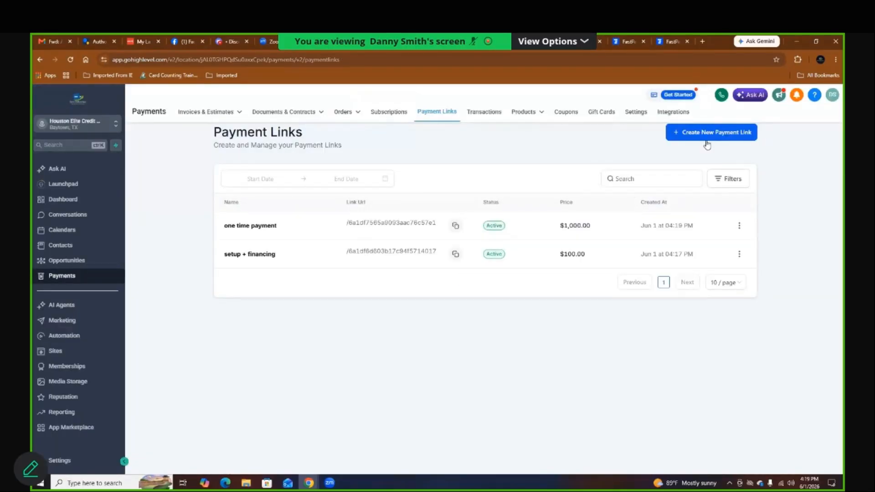
Step: Create a Test product payment link named 'subscription lifetime' requiring a phone number, and save it
{"action": "left_click", "coordinate": [704, 137]}
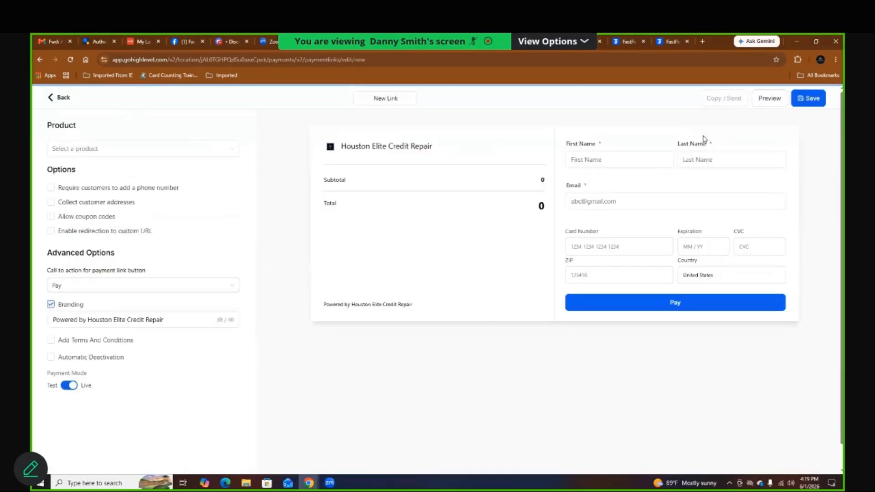
{"action": "left_click", "coordinate": [185, 154]}
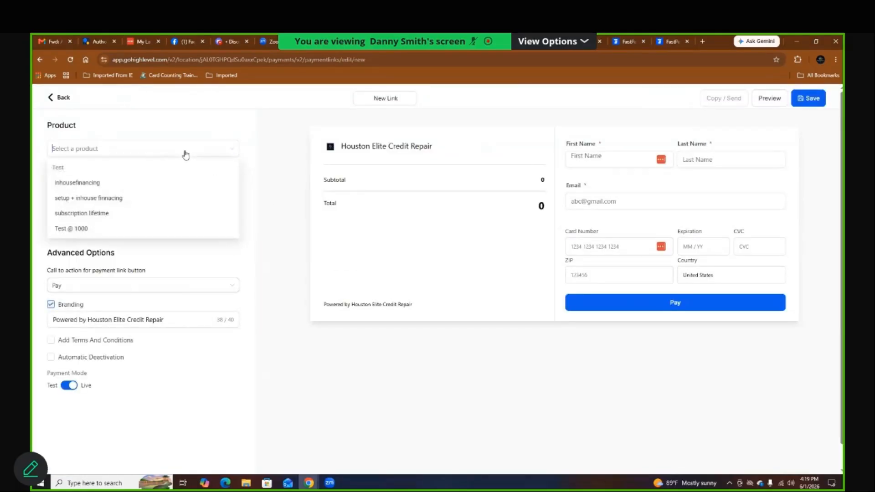
{"action": "left_click", "coordinate": [99, 215]}
{"action": "left_click", "coordinate": [388, 100]}
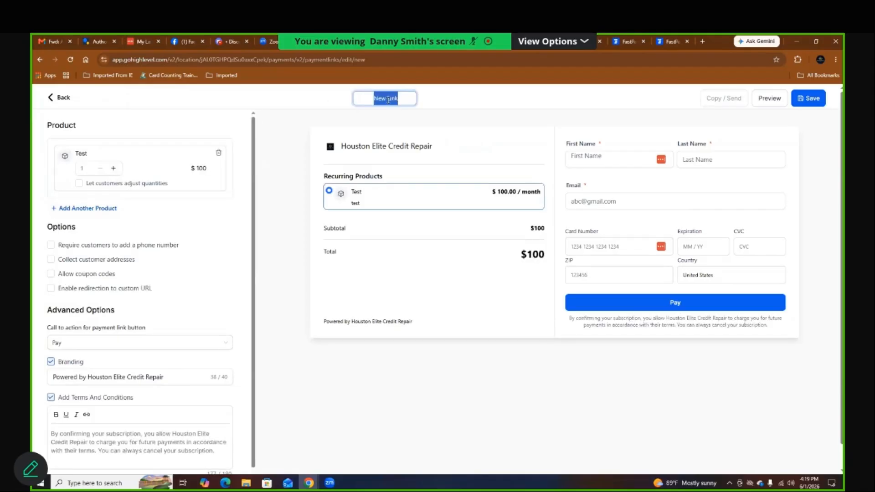
{"action": "key", "text": "BackSpace"}
{"action": "type", "text": "subscription lifetime"}
{"action": "left_click", "coordinate": [160, 248]}
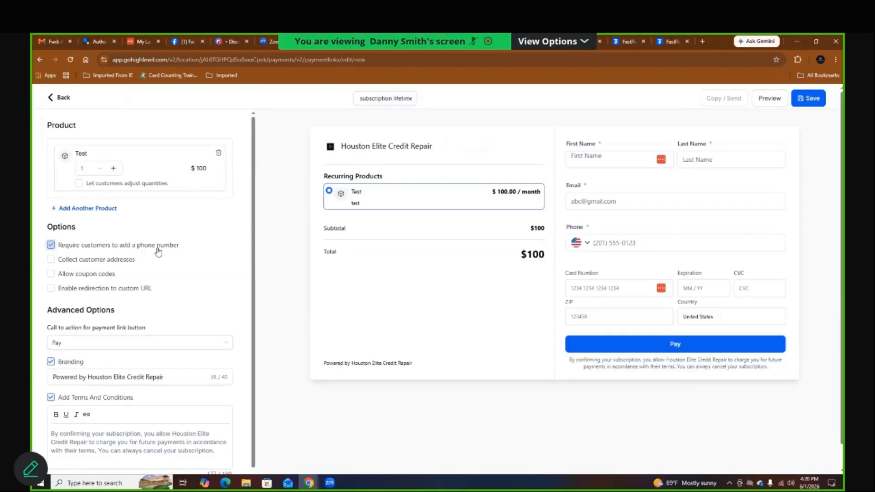
{"action": "left_click", "coordinate": [807, 99]}
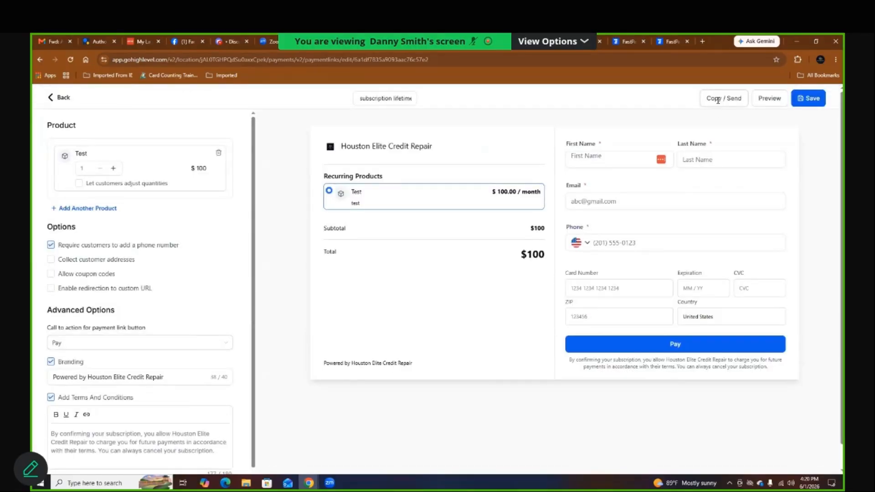
Step: Copy the link, open its checkout in a new tab to check the $100.00 total, then close the dialog
{"action": "left_click", "coordinate": [722, 99]}
{"action": "left_click", "coordinate": [544, 287]}
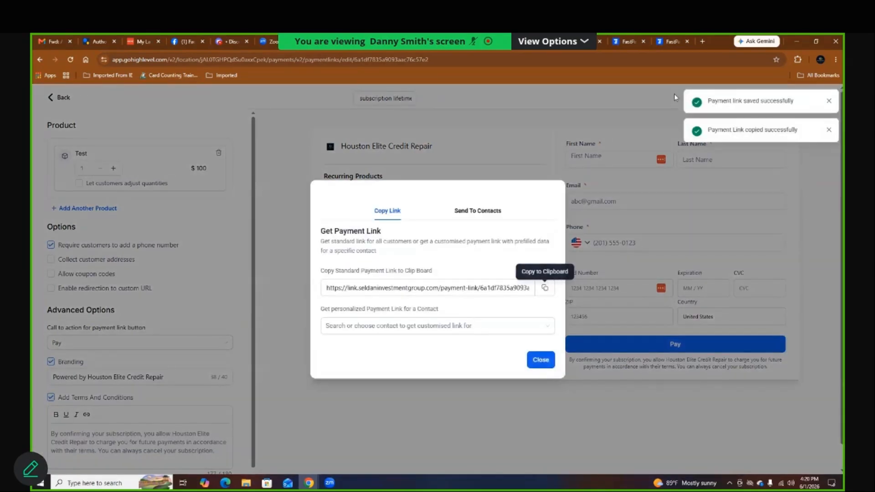
{"action": "left_click", "coordinate": [704, 43]}
{"action": "key", "text": "super+v"}
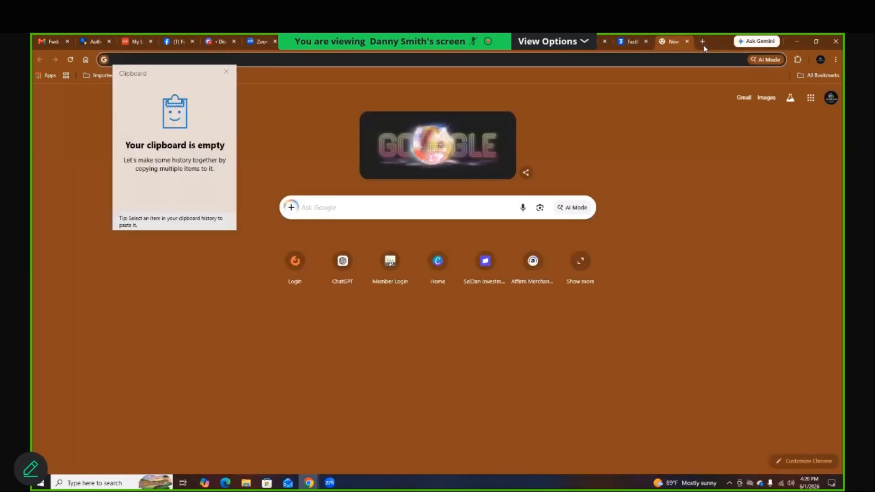
{"action": "left_click", "coordinate": [142, 63]}
{"action": "right_click", "coordinate": [142, 63]}
{"action": "left_click", "coordinate": [184, 143]}
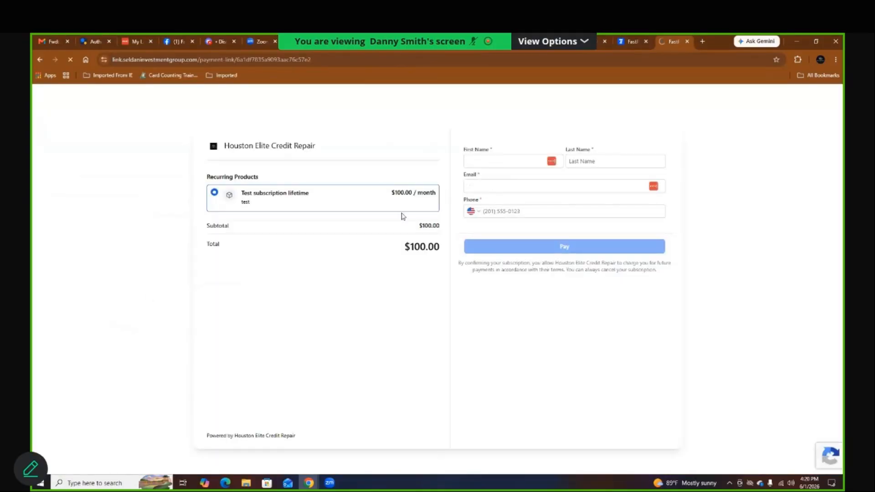
{"action": "left_click_drag", "start_coordinate": [441, 249], "coordinate": [377, 251]}
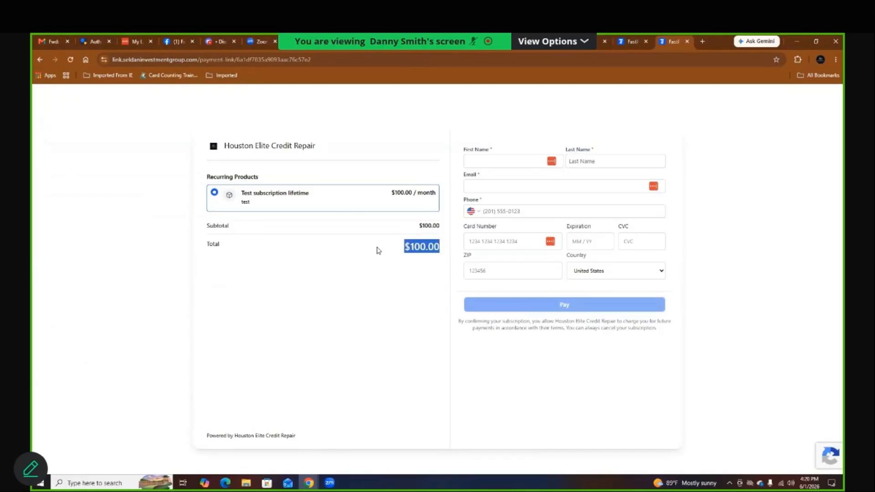
{"action": "left_click", "coordinate": [301, 45]}
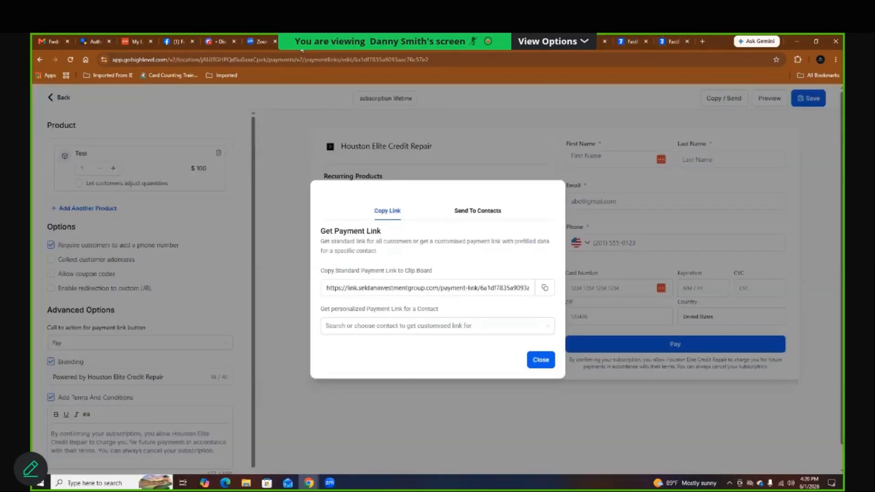
{"action": "left_click", "coordinate": [546, 358]}
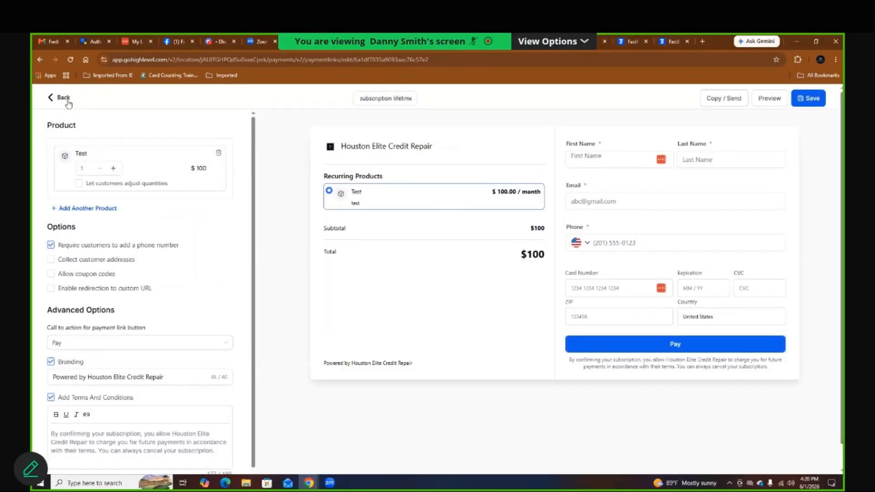
Step: Create a Test product payment link named 'waive setup full inhouse financing' and save it
{"action": "left_click", "coordinate": [67, 101]}
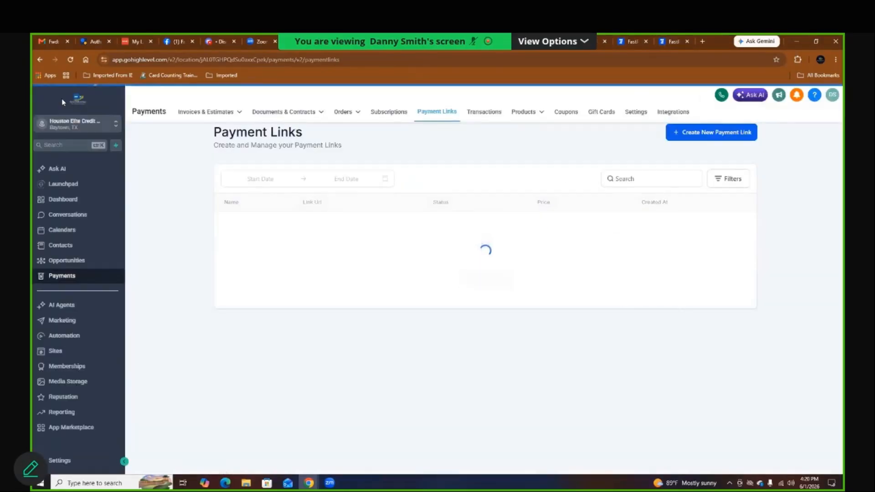
{"action": "left_click", "coordinate": [702, 137]}
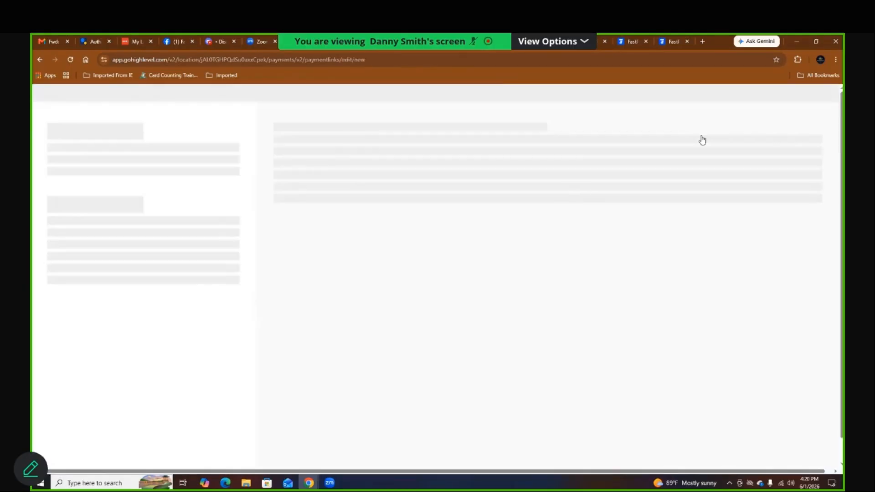
{"action": "left_click", "coordinate": [144, 150]}
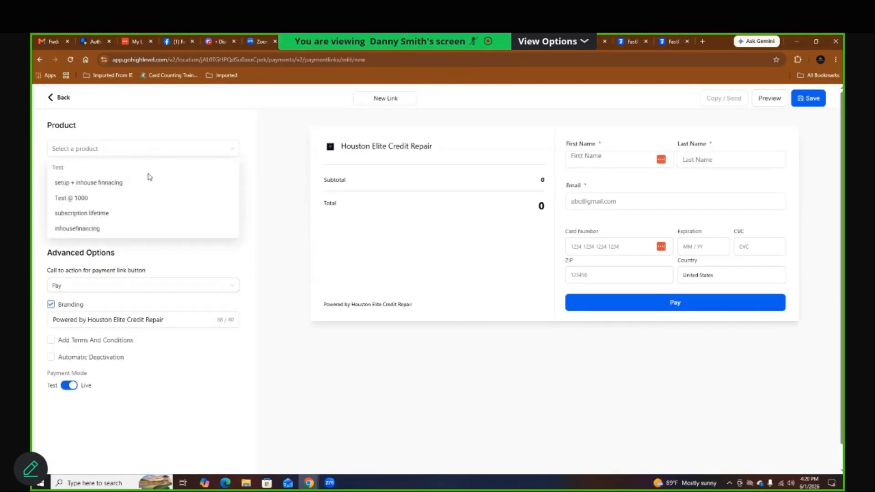
{"action": "left_click", "coordinate": [102, 229]}
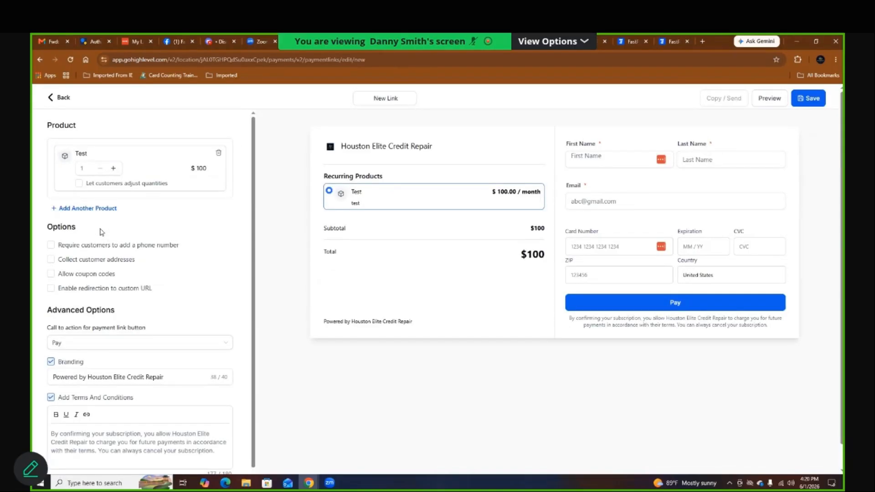
{"action": "double_click", "coordinate": [381, 99]}
{"action": "left_click", "coordinate": [382, 99]}
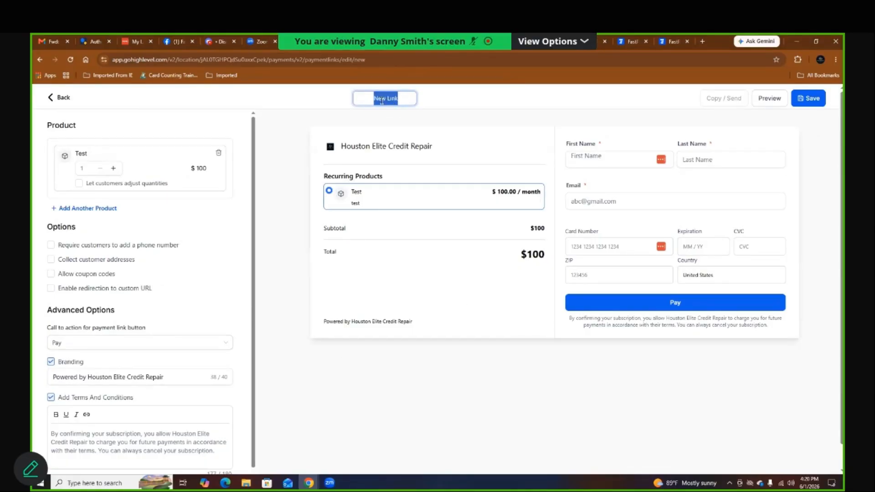
{"action": "type", "text": "waive setup full inhouse financing"}
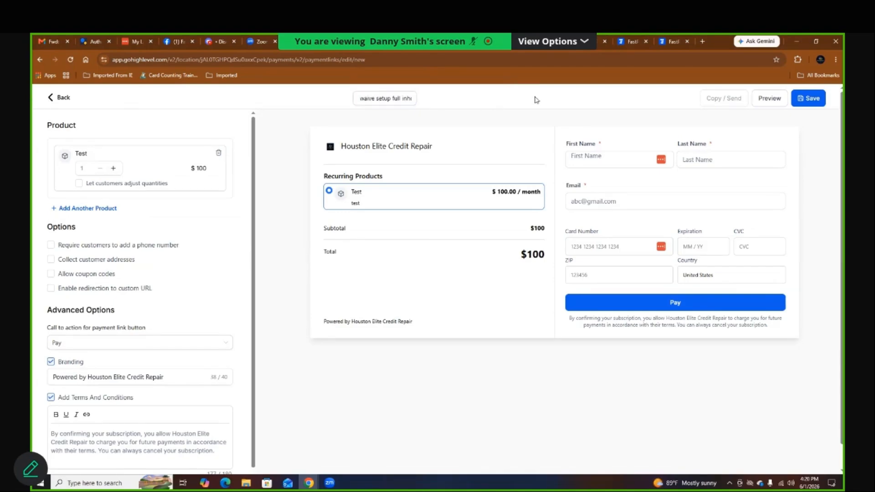
{"action": "left_click", "coordinate": [808, 102]}
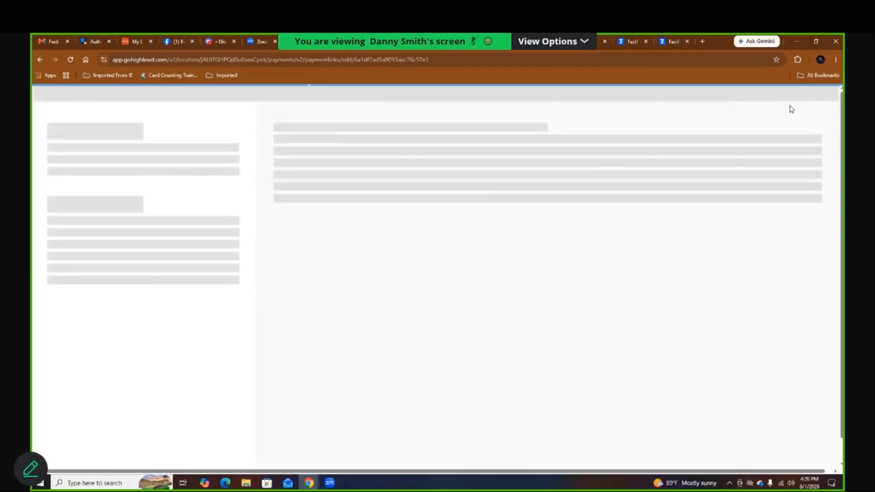
Step: Copy the link, open its $100 checkout in a new tab, then return to the Payment Links list
{"action": "left_click", "coordinate": [732, 100]}
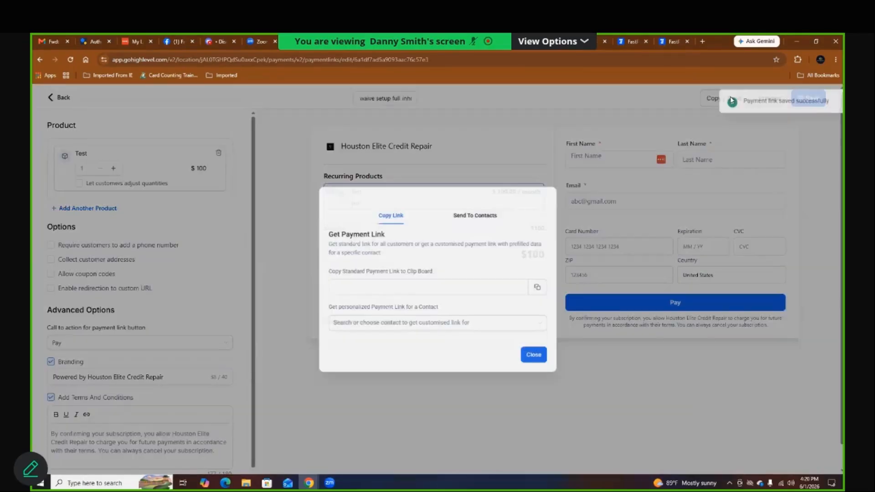
{"action": "left_click", "coordinate": [546, 291]}
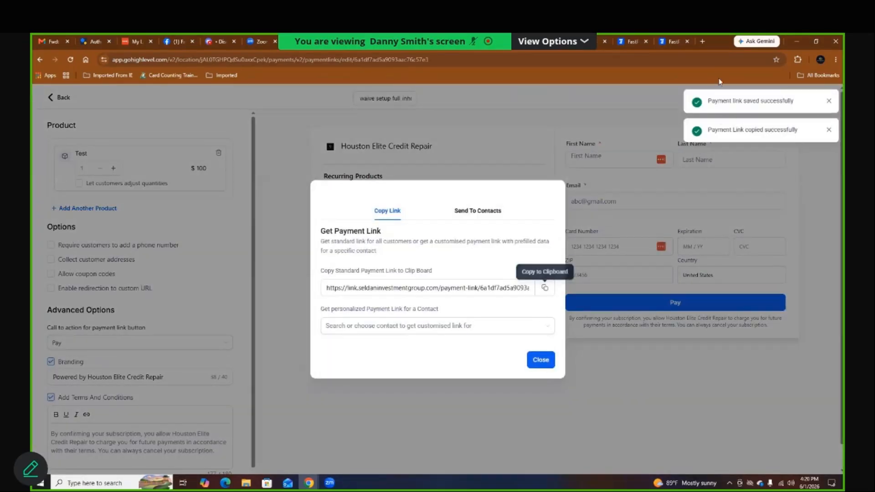
{"action": "left_click", "coordinate": [702, 41]}
{"action": "key", "text": "super+v"}
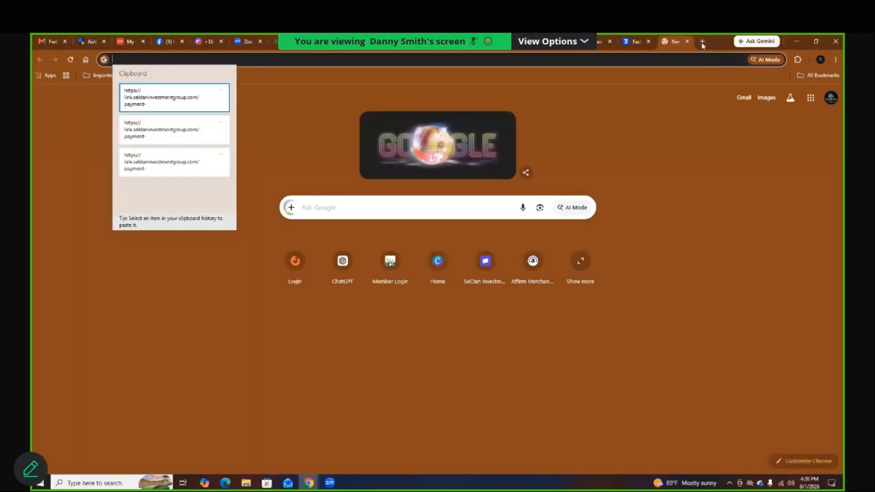
{"action": "left_click", "coordinate": [187, 90]}
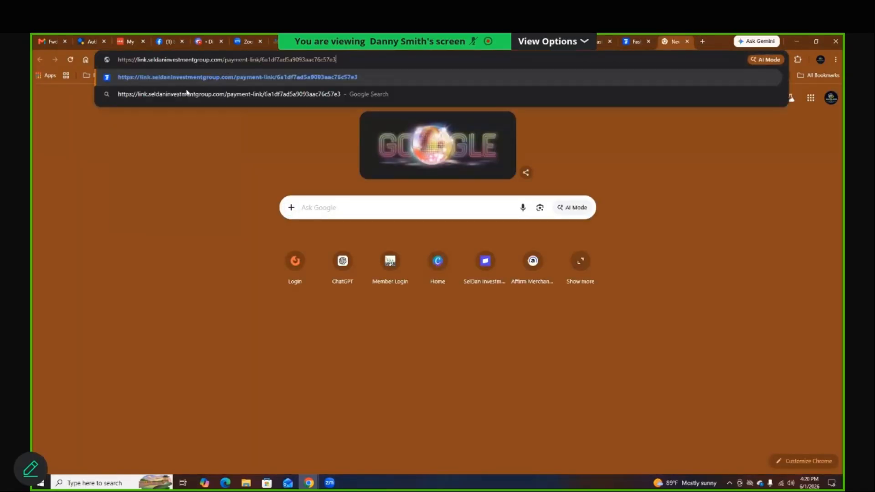
{"action": "key", "text": "Return"}
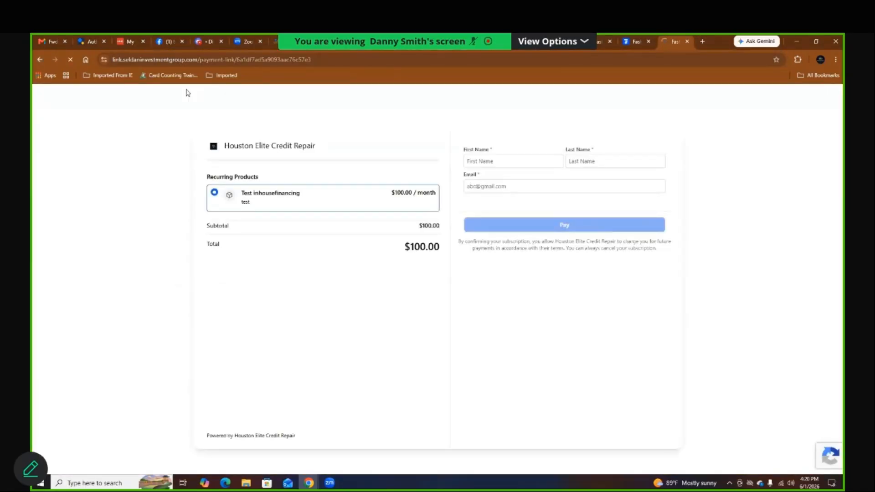
{"action": "double_click", "coordinate": [245, 205]}
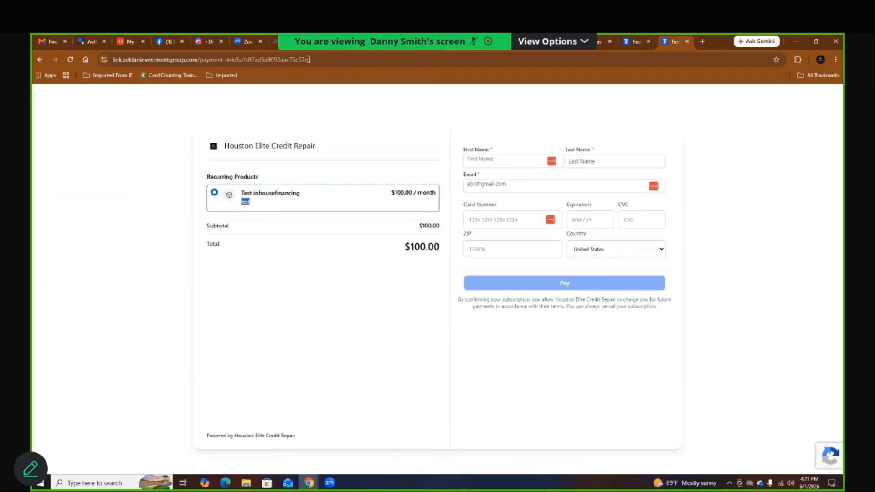
{"action": "left_click", "coordinate": [294, 41]}
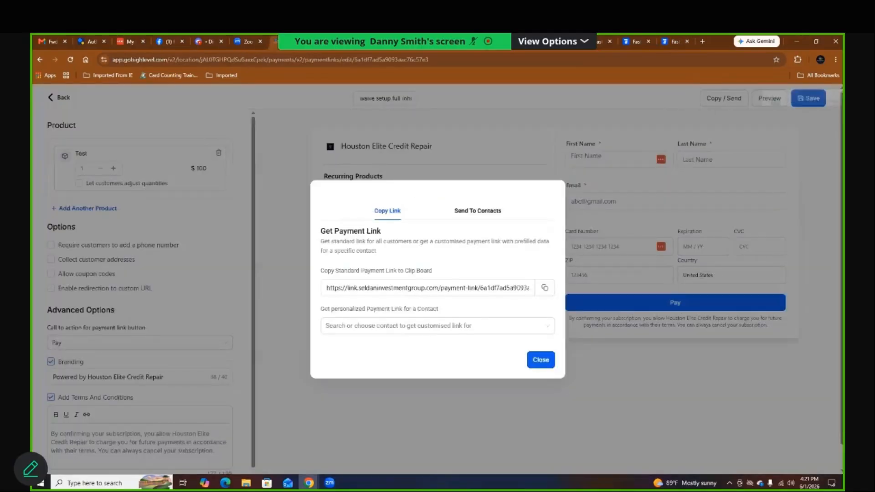
{"action": "left_click", "coordinate": [538, 365]}
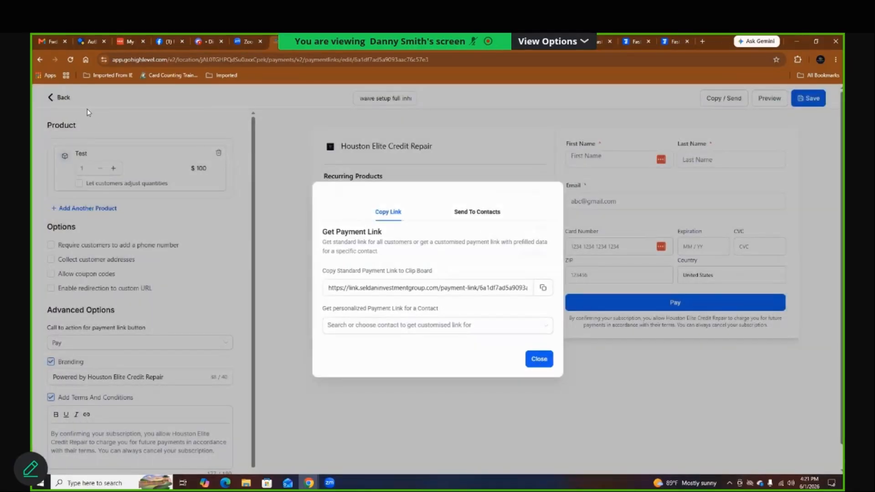
{"action": "left_click", "coordinate": [67, 101]}
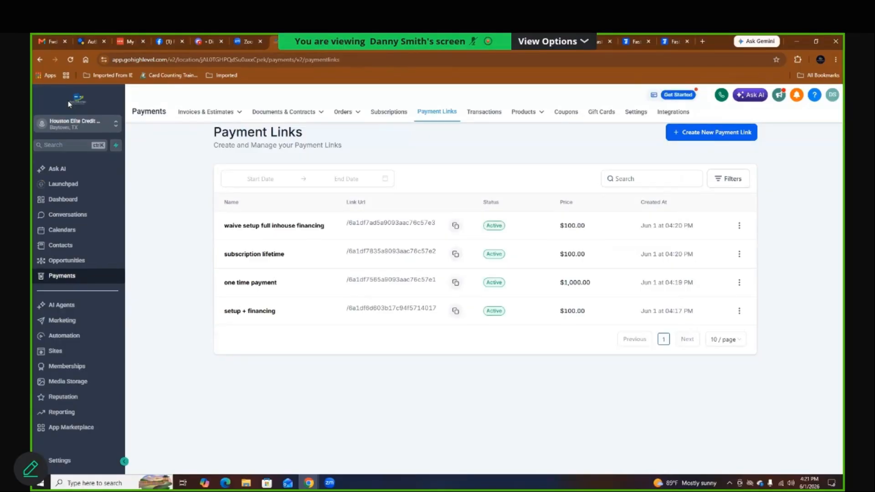
Step: Go to Invoices & Estimates > All Invoices, dismiss the feedback survey, and start a New Invoice
{"action": "left_click", "coordinate": [395, 113]}
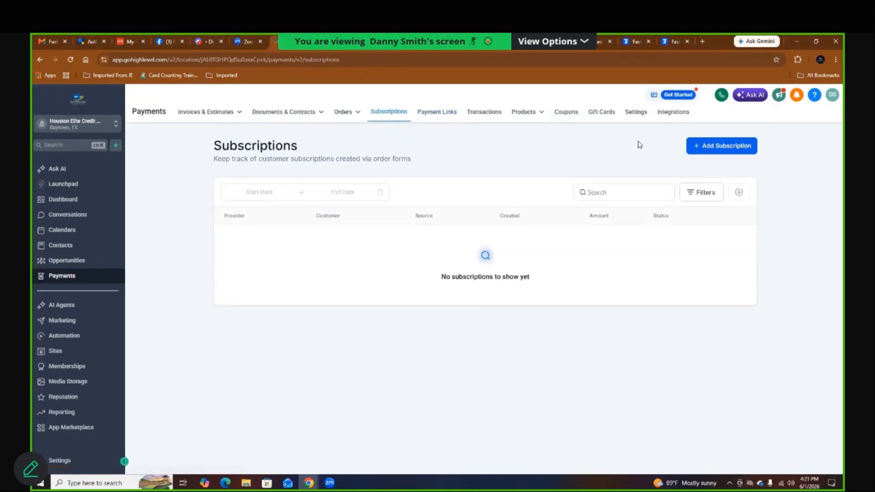
{"action": "mouse_move", "coordinate": [205, 113]}
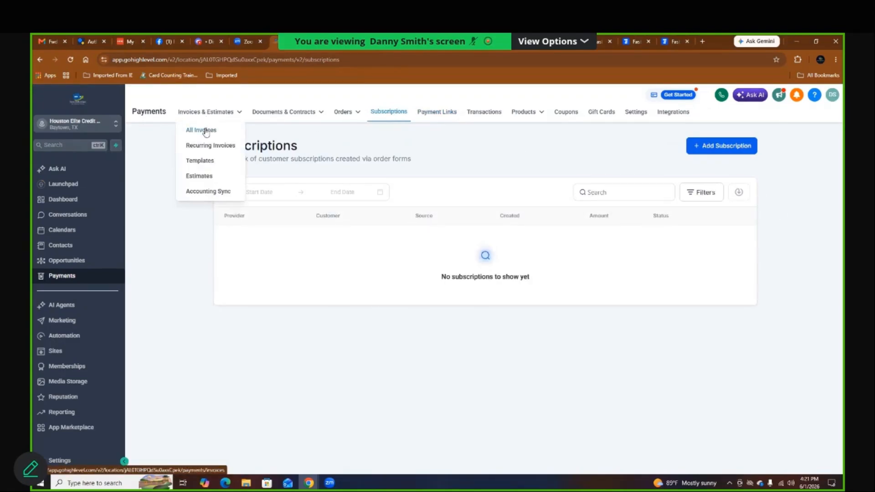
{"action": "left_click", "coordinate": [205, 131]}
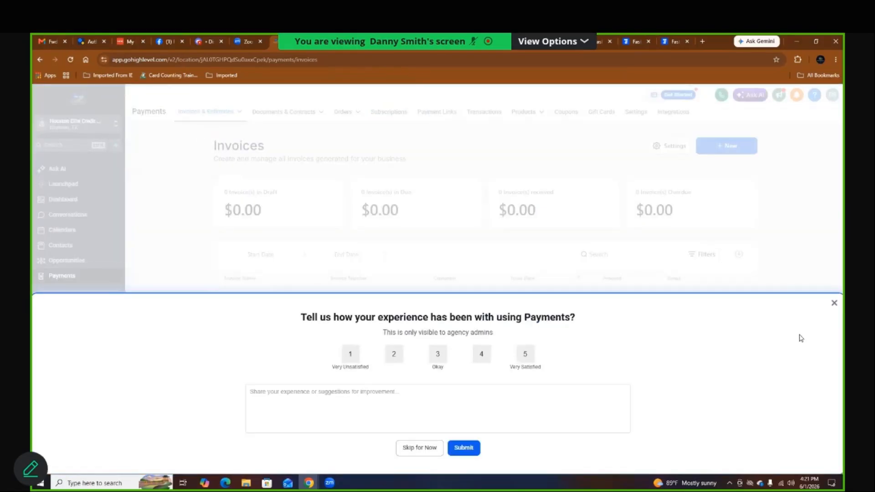
{"action": "left_click", "coordinate": [834, 305]}
{"action": "left_click", "coordinate": [717, 145]}
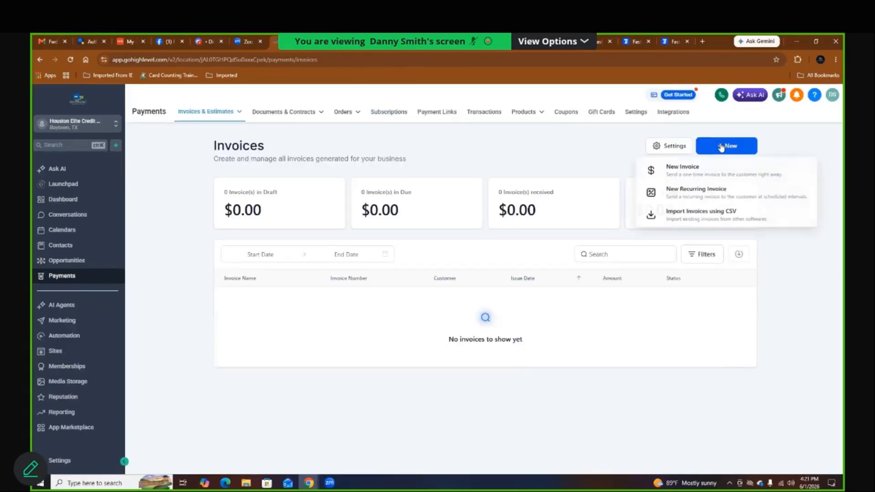
{"action": "left_click", "coordinate": [699, 172]}
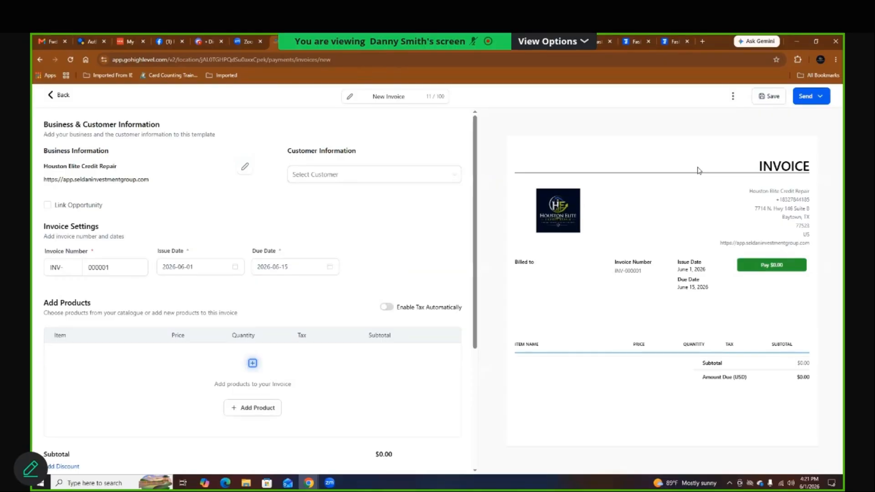
Step: Search for the contact, choose it as the invoice's customer, and add a blank product line
{"action": "left_click", "coordinate": [437, 175]}
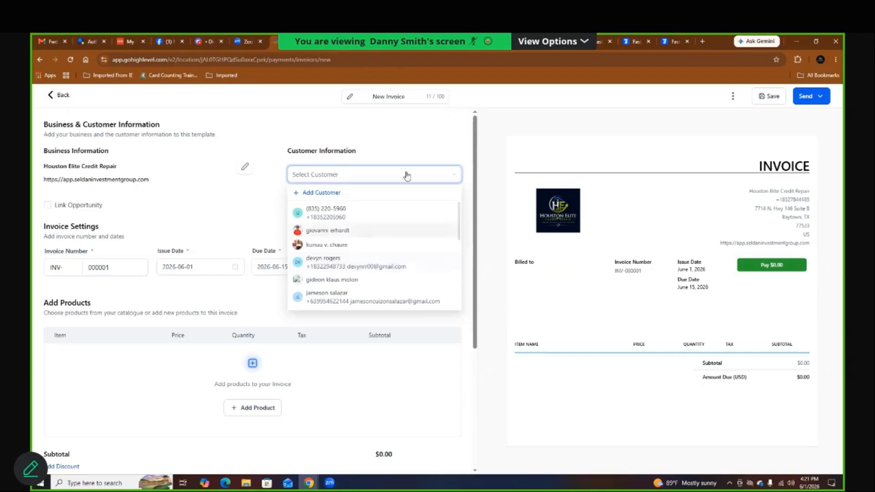
{"action": "type", "text": "dev"}
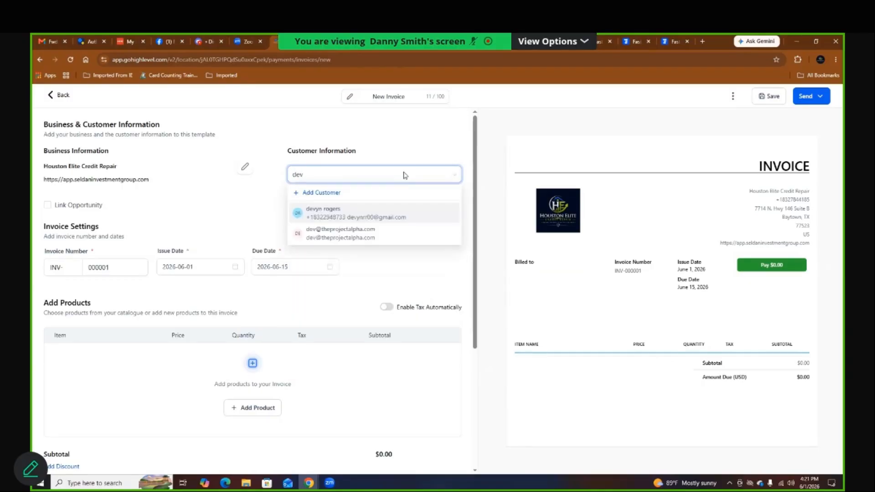
{"action": "left_click", "coordinate": [363, 236]}
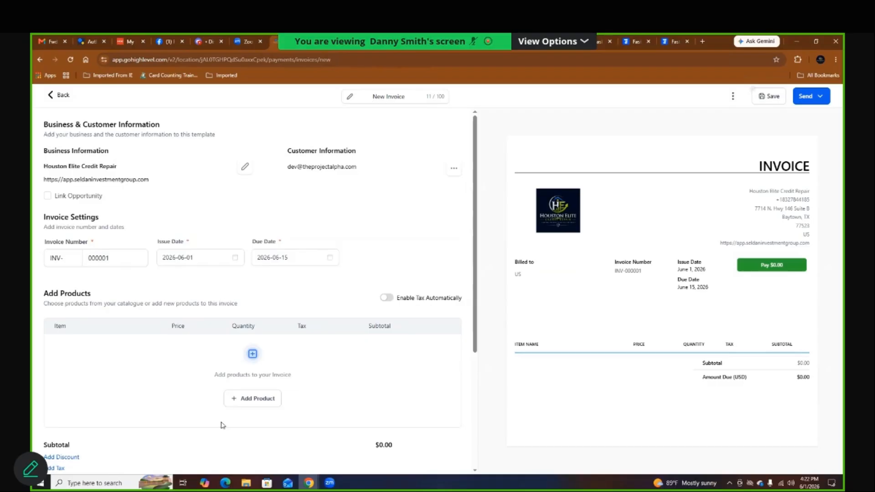
{"action": "left_click", "coordinate": [256, 399]}
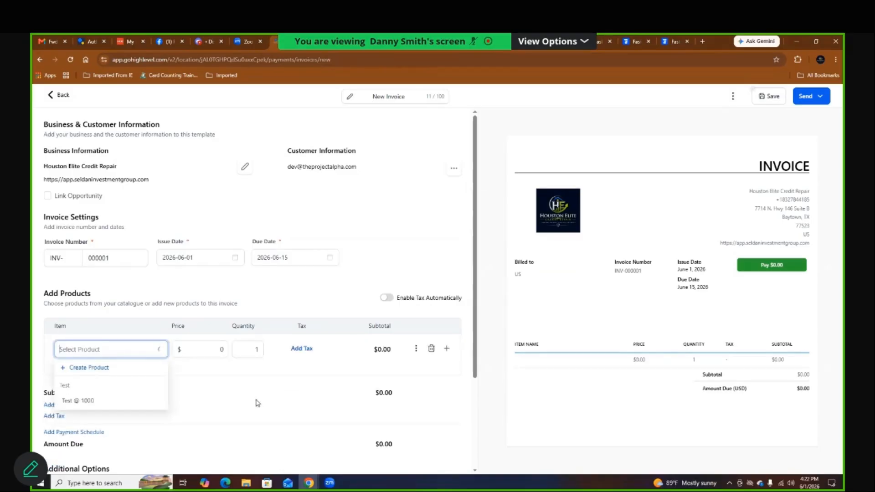
Step: Add the Test product at $1,000 and set the due date to June 3, 2026
{"action": "left_click", "coordinate": [92, 402]}
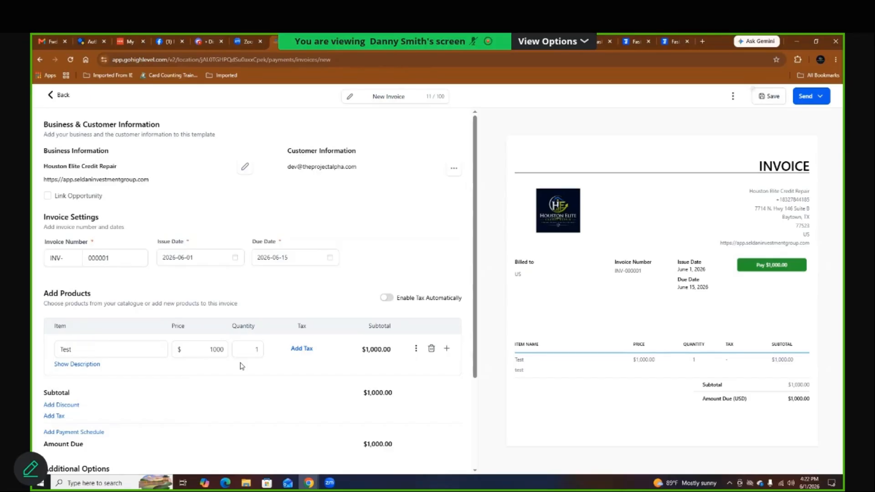
{"action": "left_click", "coordinate": [286, 257]}
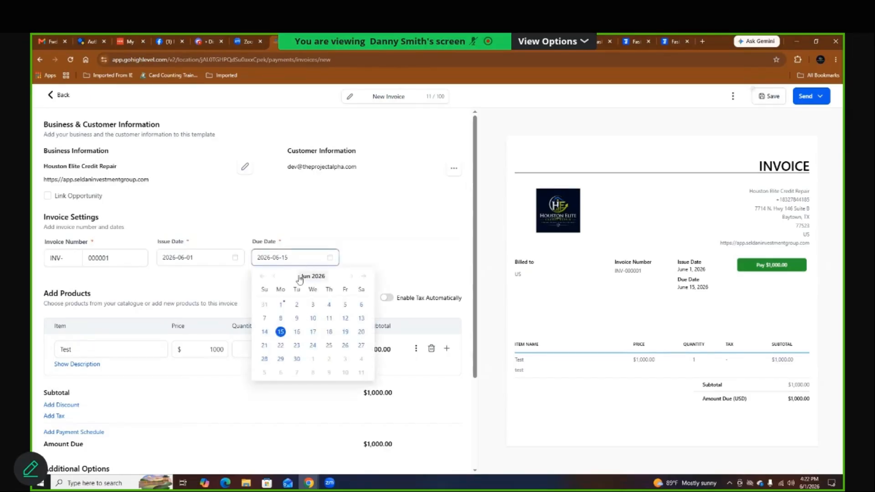
{"action": "left_click", "coordinate": [273, 277]}
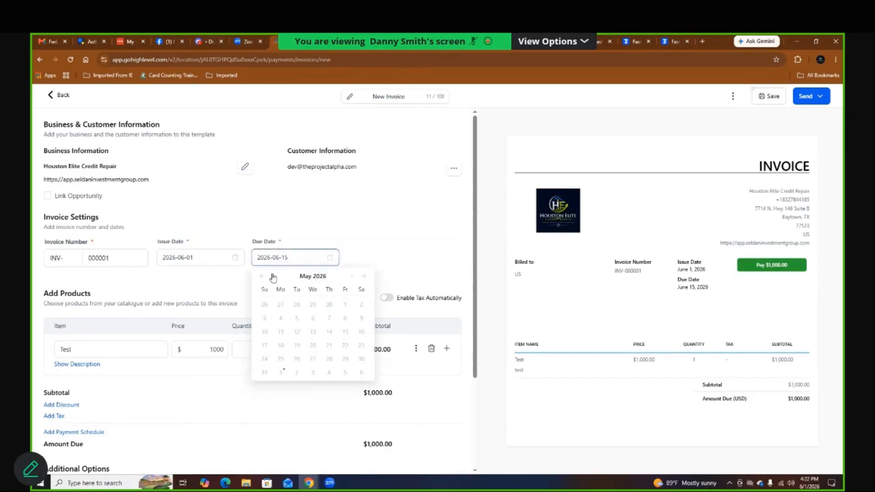
{"action": "left_click", "coordinate": [351, 277]}
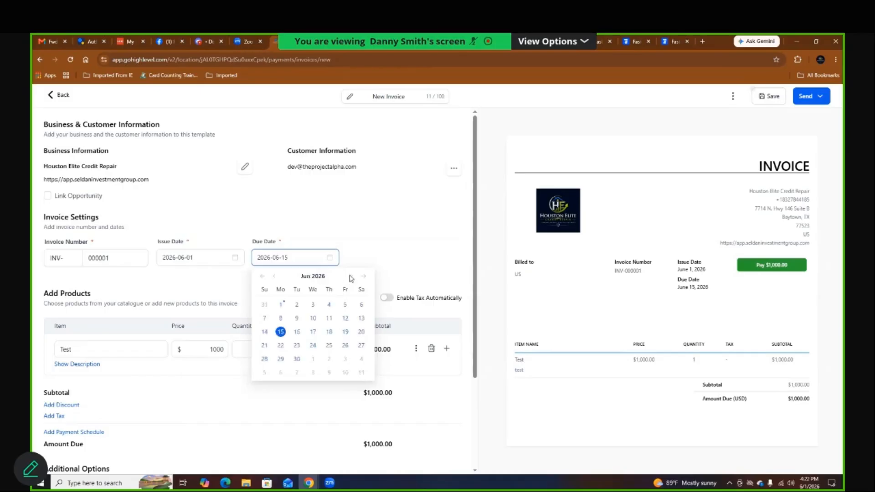
{"action": "left_click", "coordinate": [311, 306]}
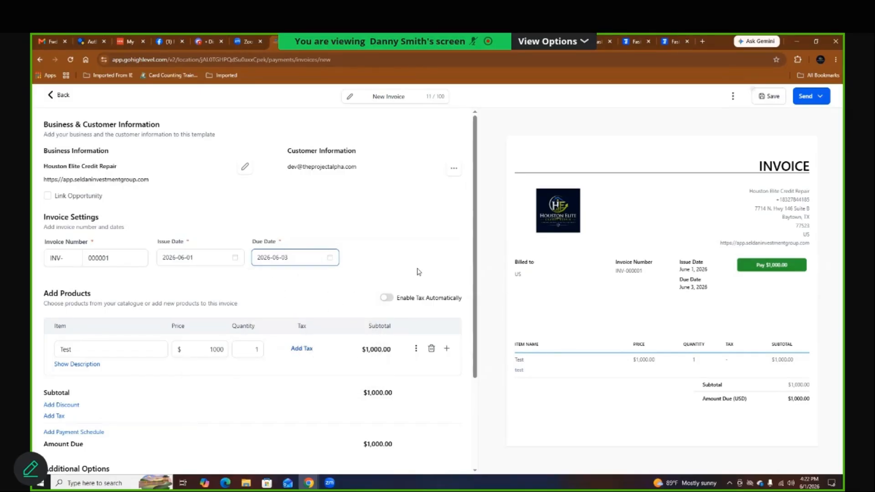
Step: Retitle the invoice 'on etime payment', try saving and sending it, and dismiss the error
{"action": "left_click", "coordinate": [385, 97]}
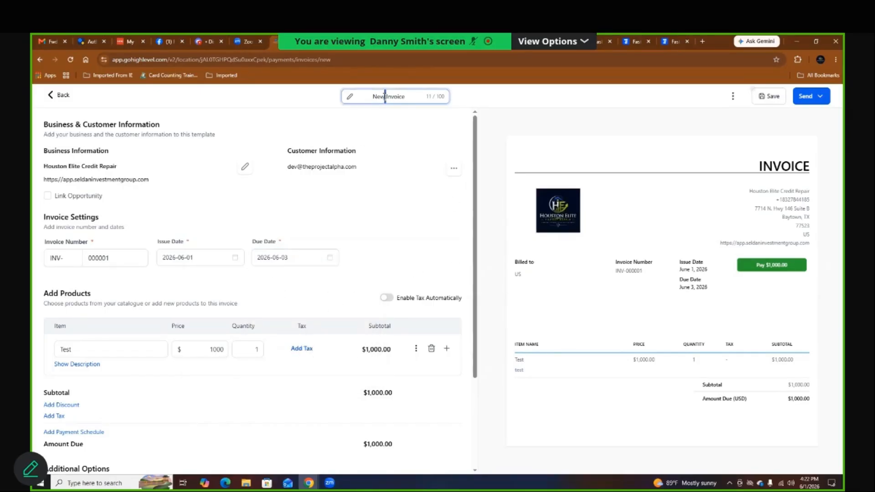
{"action": "triple_click", "coordinate": [386, 97]}
{"action": "type", "text": "on etime payment"}
{"action": "left_click", "coordinate": [766, 101]}
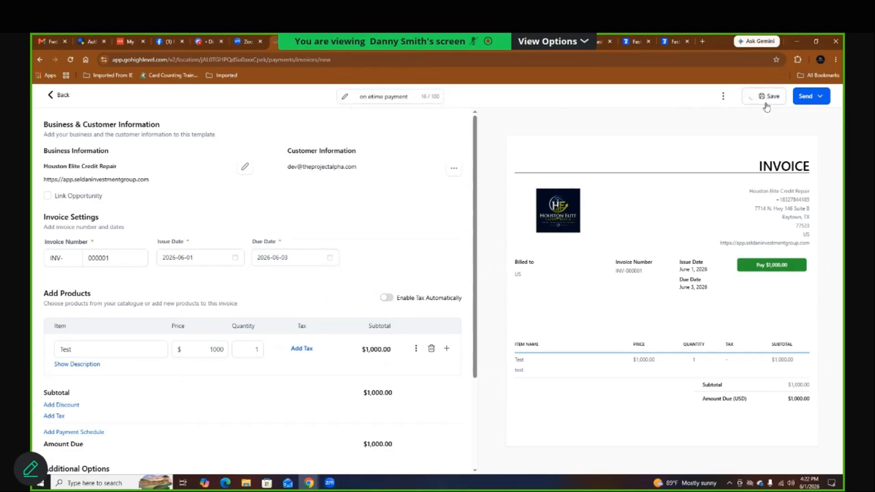
{"action": "left_click", "coordinate": [815, 101]}
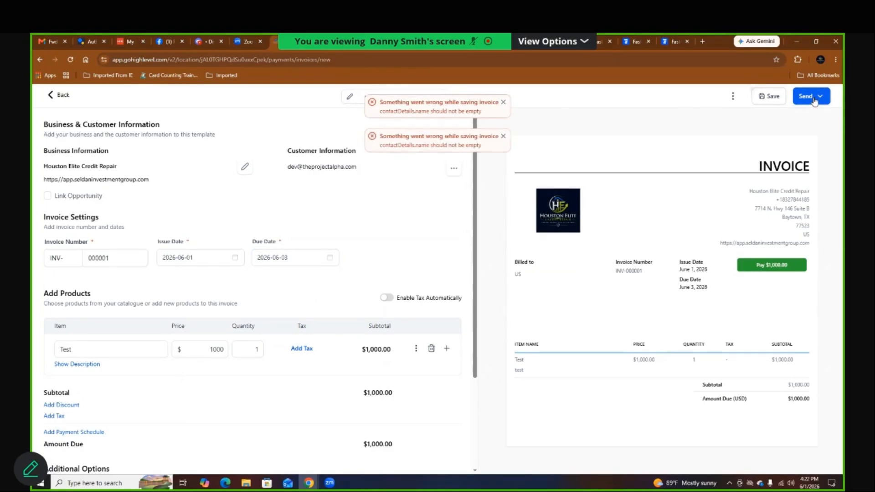
{"action": "left_click", "coordinate": [503, 102]}
{"action": "left_click", "coordinate": [454, 169]}
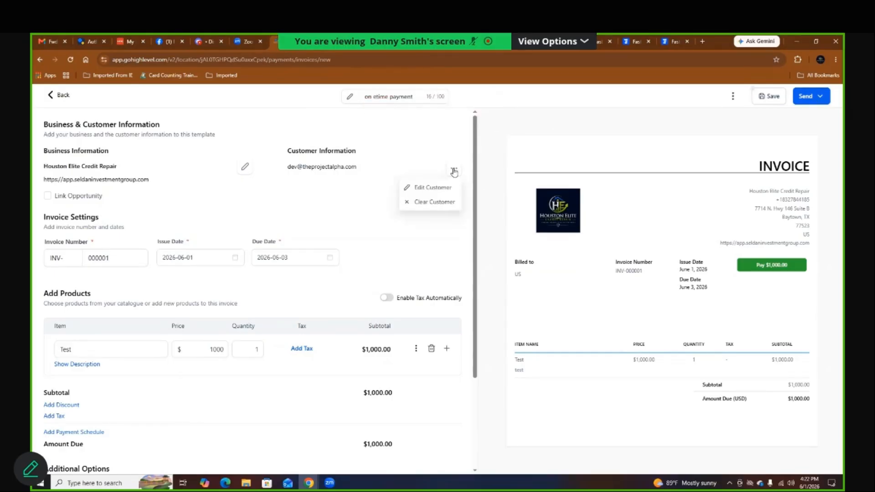
Step: Enter the customer's full name in Edit Customer and save the customer details
{"action": "left_click", "coordinate": [433, 188]}
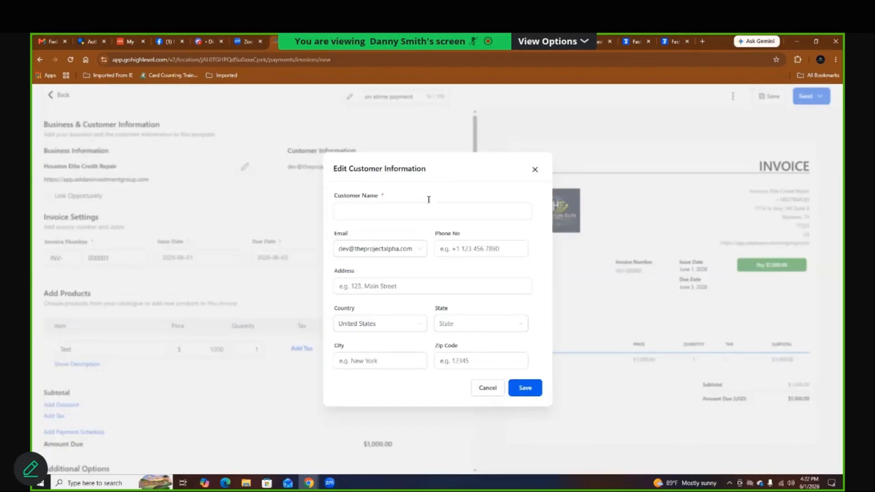
{"action": "left_click", "coordinate": [401, 214]}
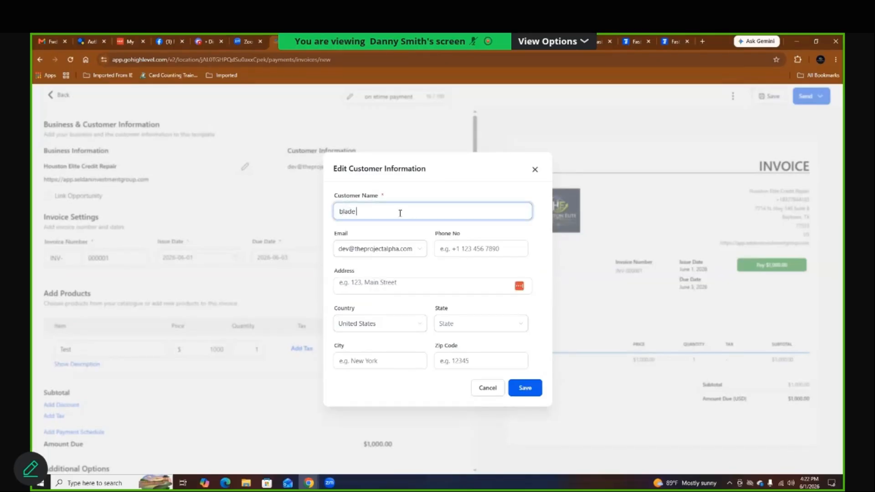
{"action": "left_click", "coordinate": [451, 247]}
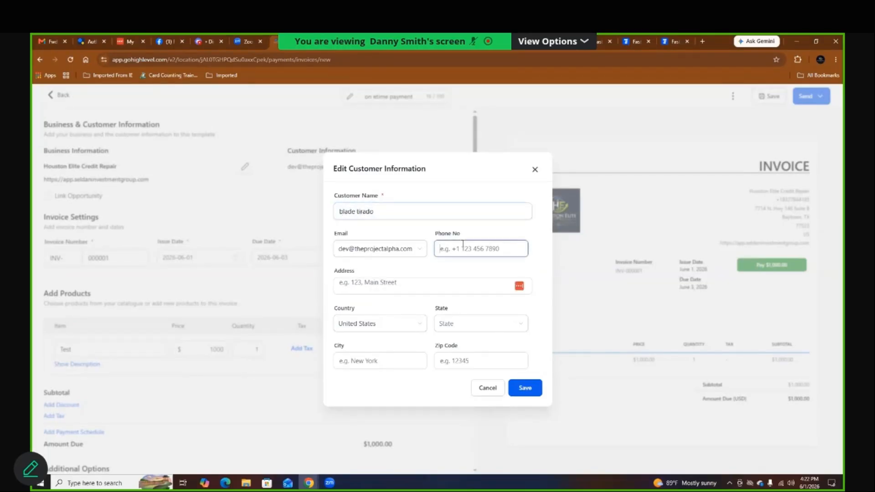
{"action": "left_click", "coordinate": [525, 388]}
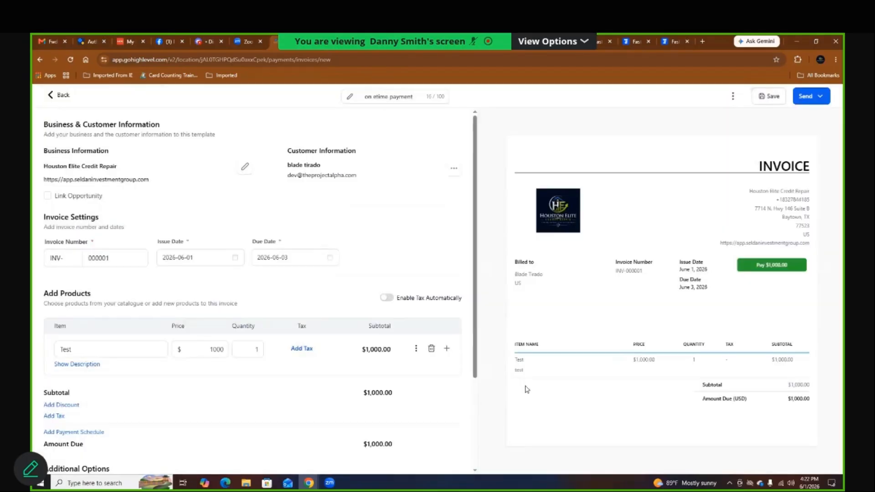
Step: Save the invoice and mark it sent with Copy & Mark as Sent
{"action": "left_click", "coordinate": [778, 97]}
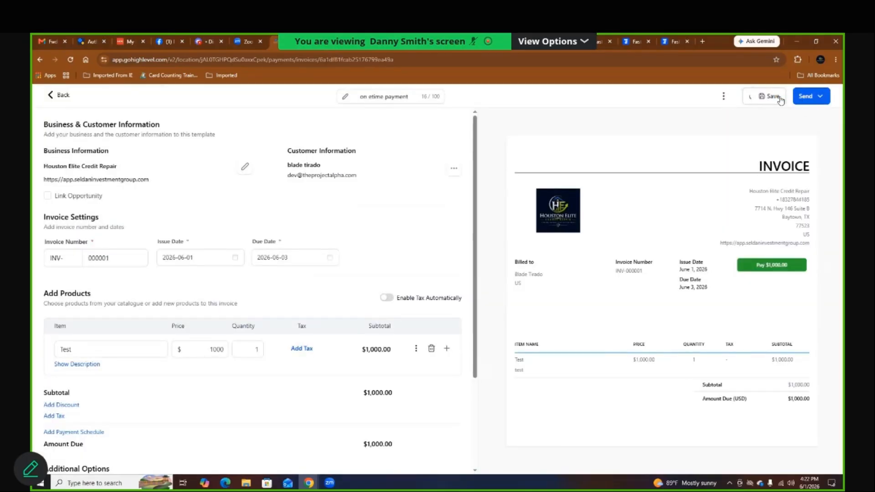
{"action": "left_click", "coordinate": [821, 97]}
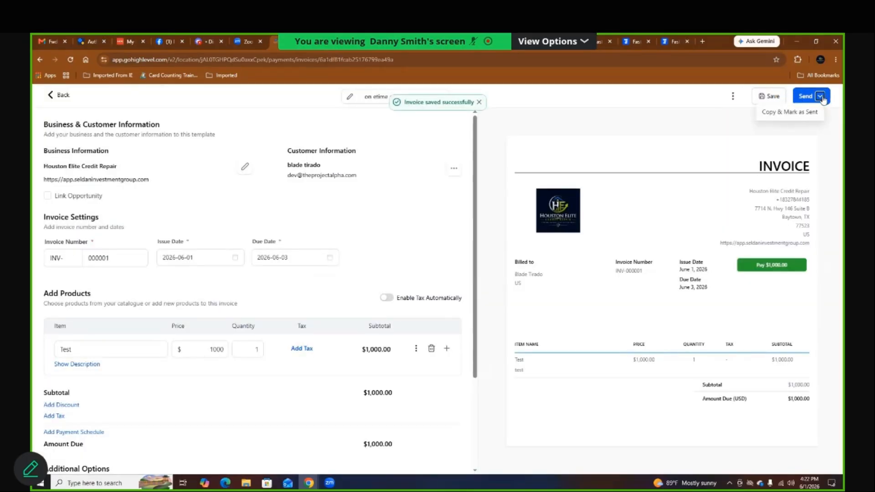
{"action": "left_click", "coordinate": [800, 114]}
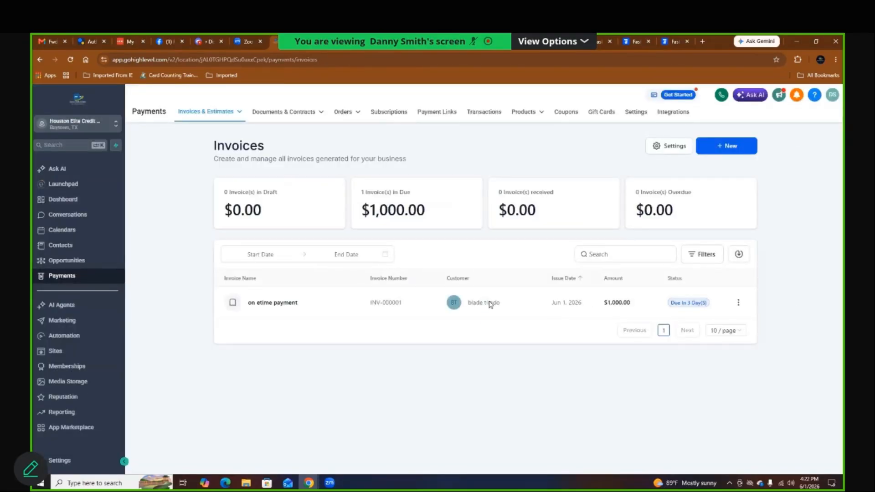
{"action": "left_click", "coordinate": [457, 305]}
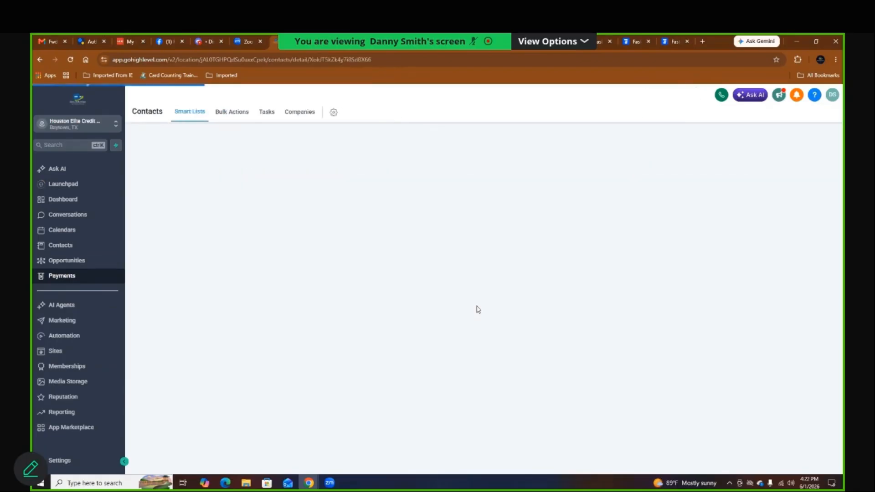
{"action": "right_click", "coordinate": [477, 309]}
{"action": "left_click", "coordinate": [395, 286]}
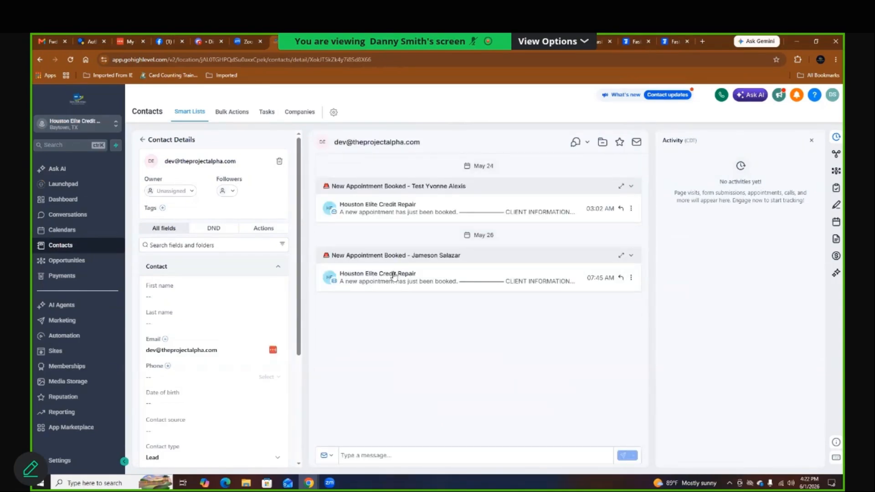
{"action": "left_click", "coordinate": [394, 275]}
{"action": "scroll", "coordinate": [393, 276], "scroll_direction": "down", "scroll_amount": 1}
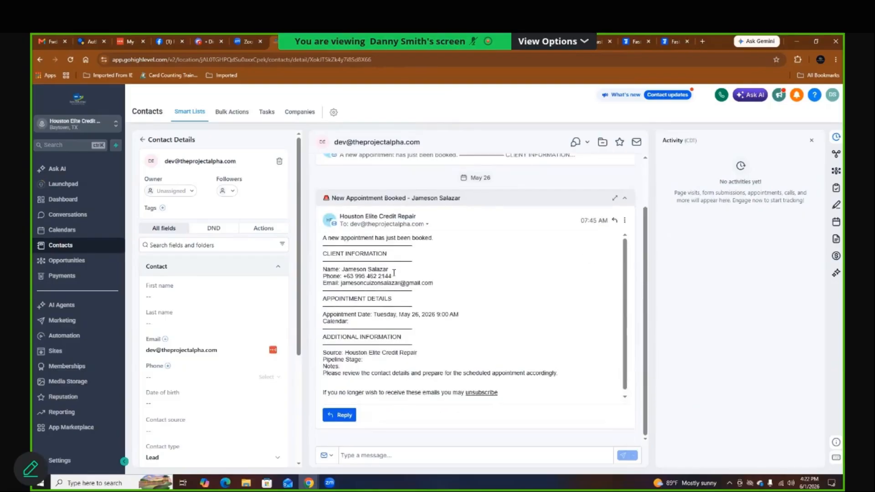
{"action": "left_click", "coordinate": [64, 276]}
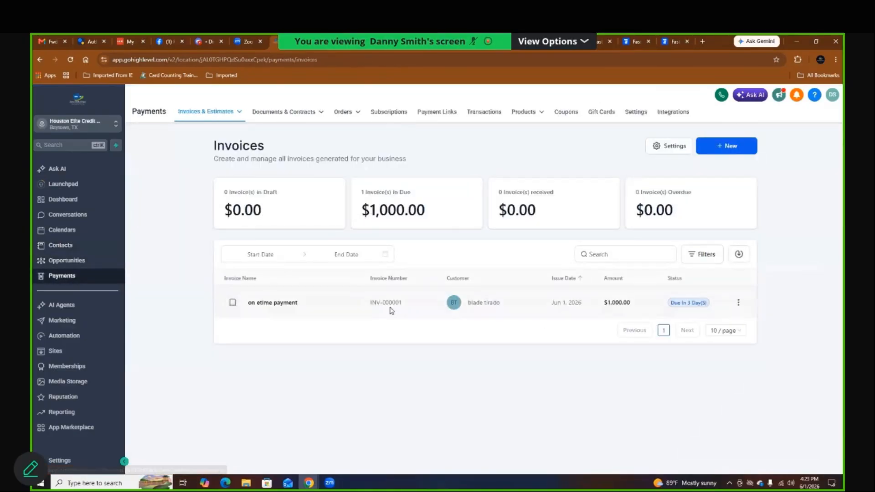
Step: Copy the 'on etime payment' invoice link, email it to the customer, and copy the link from the Invoices list
{"action": "left_click", "coordinate": [278, 304]}
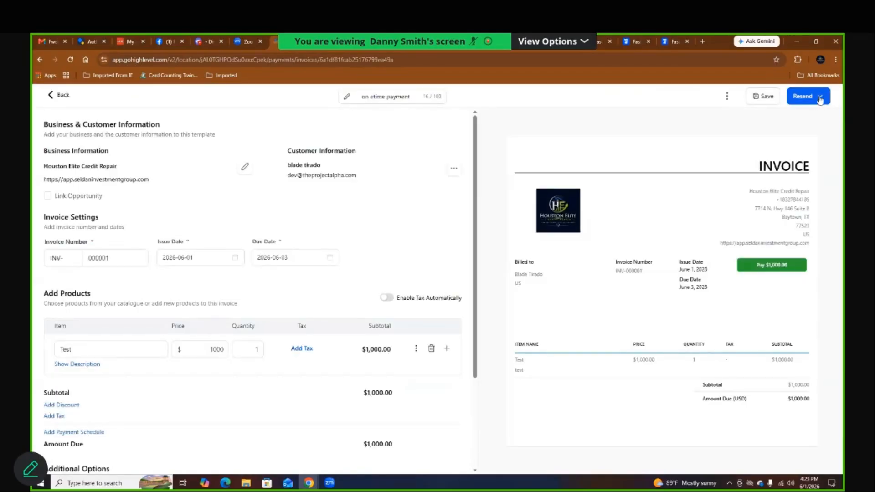
{"action": "left_click", "coordinate": [821, 97]}
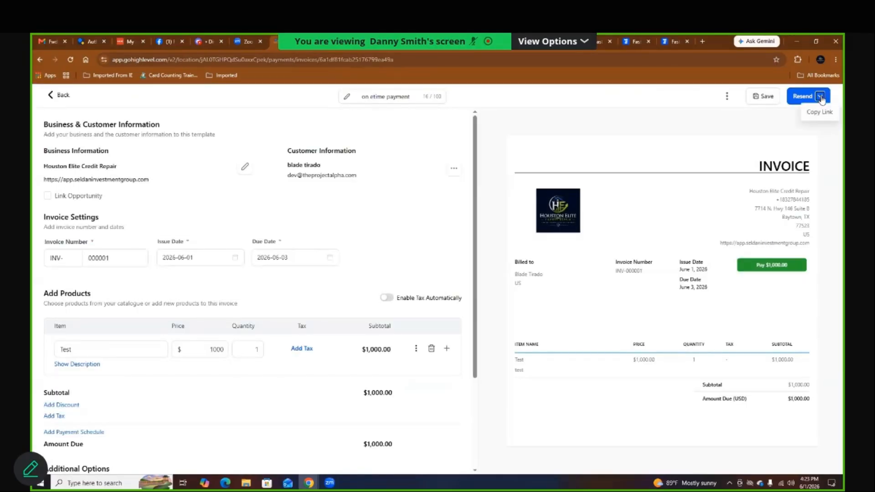
{"action": "left_click", "coordinate": [814, 113]}
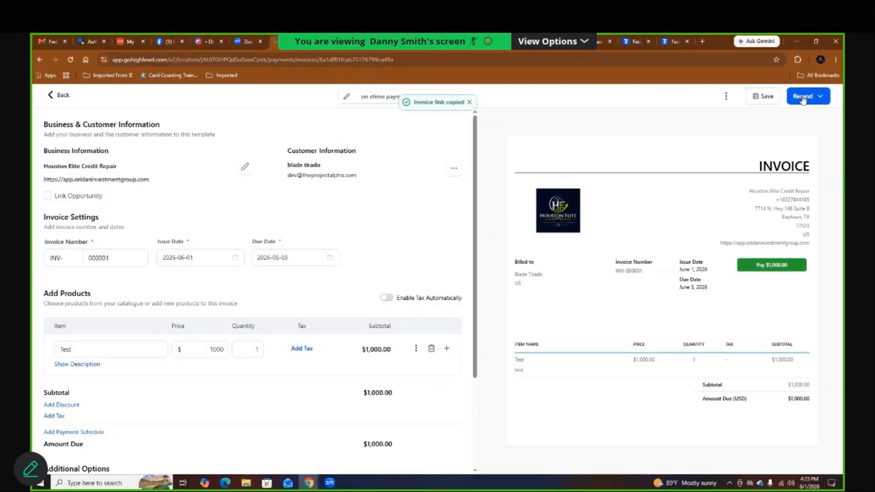
{"action": "left_click", "coordinate": [806, 100]}
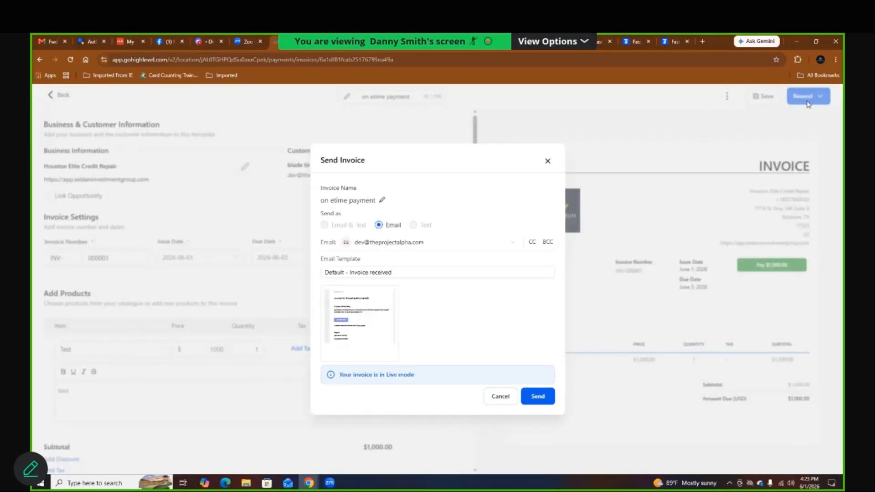
{"action": "left_click", "coordinate": [542, 397]}
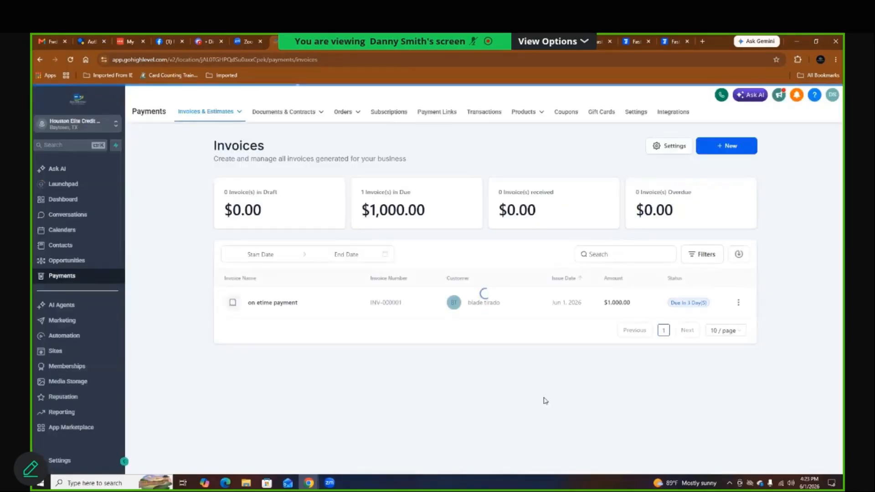
{"action": "left_click", "coordinate": [738, 305]}
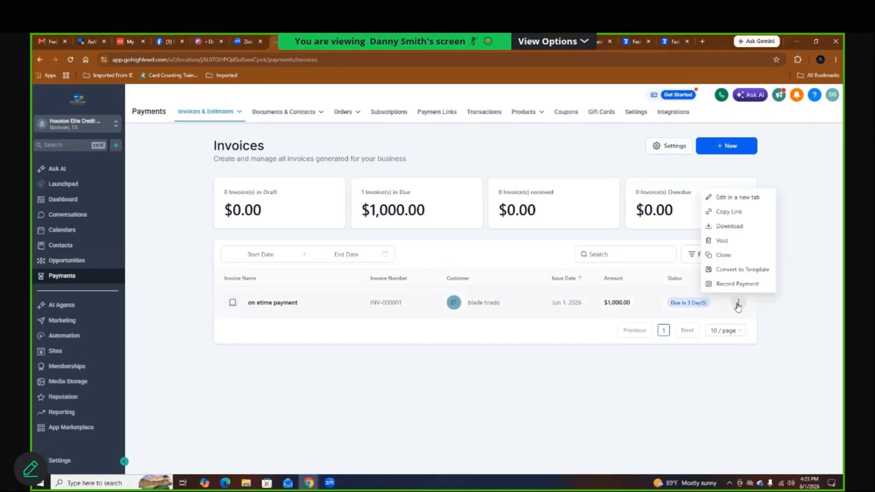
{"action": "left_click", "coordinate": [738, 213]}
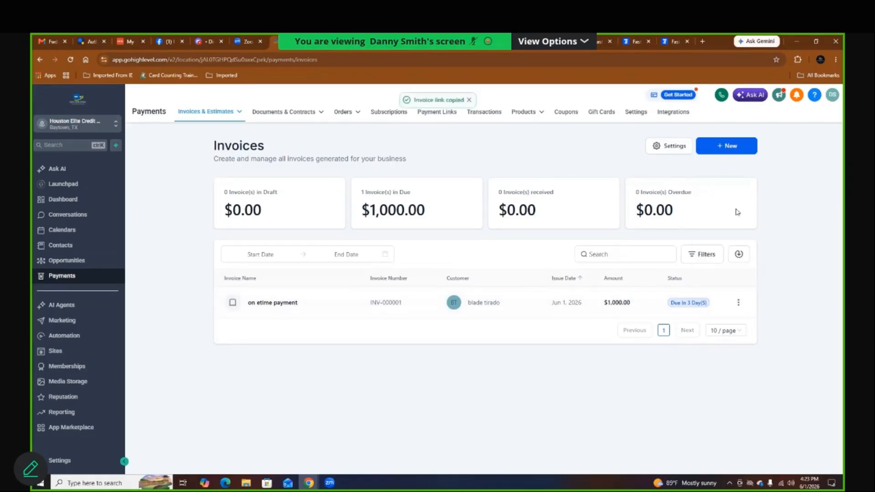
Step: Load the pasted invoice link in a new tab and open its Pay $1,000.00 card form
{"action": "left_click", "coordinate": [702, 41]}
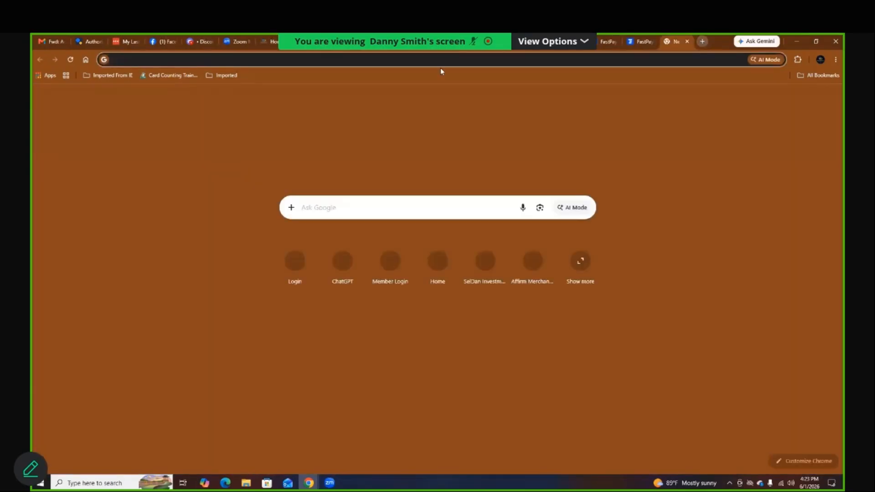
{"action": "key", "text": "super+v"}
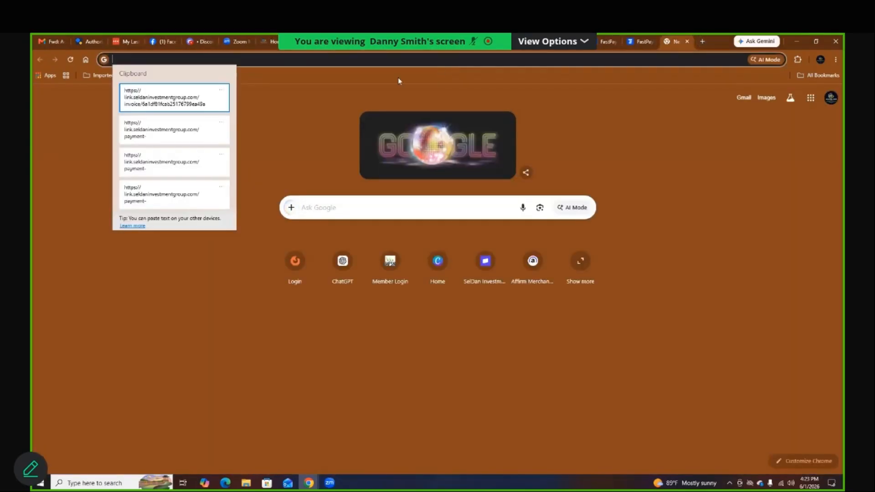
{"action": "left_click", "coordinate": [159, 97]}
{"action": "key", "text": "Return"}
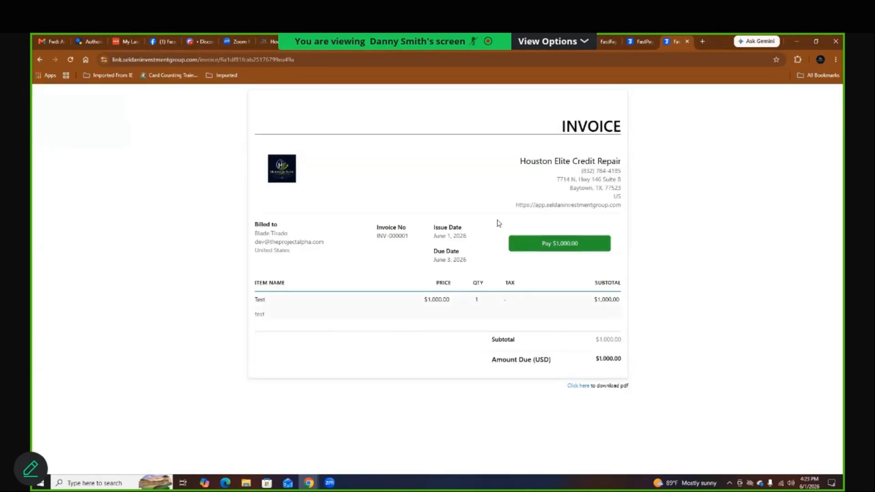
{"action": "left_click", "coordinate": [548, 245]}
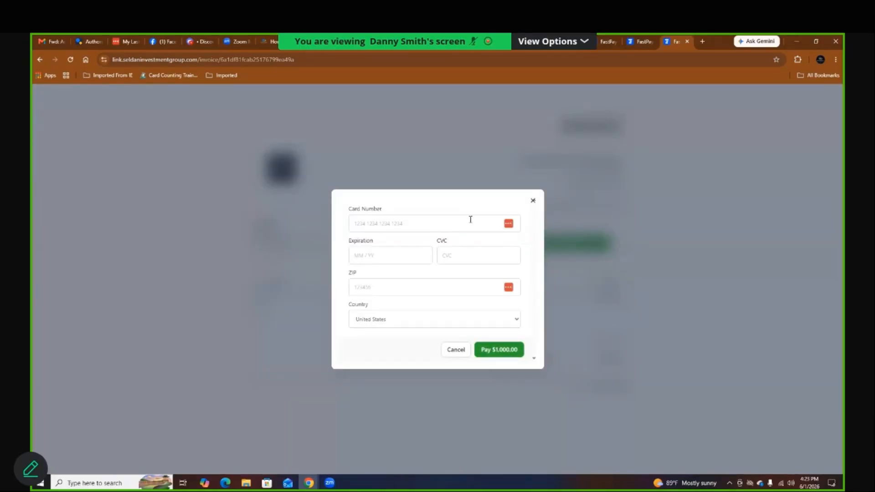
{"action": "left_click", "coordinate": [272, 42]}
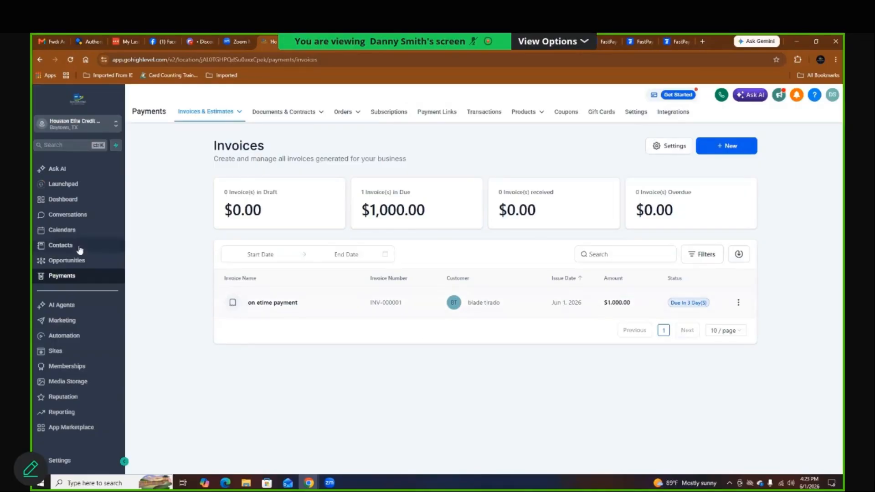
Step: Open the customer's contact record and view INV-000001 from the expanded Invoice received email
{"action": "left_click", "coordinate": [454, 304]}
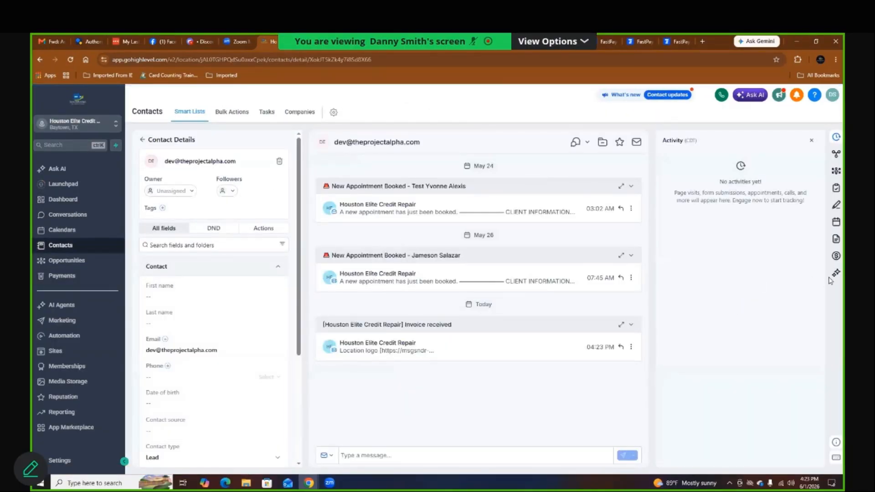
{"action": "left_click", "coordinate": [500, 349]}
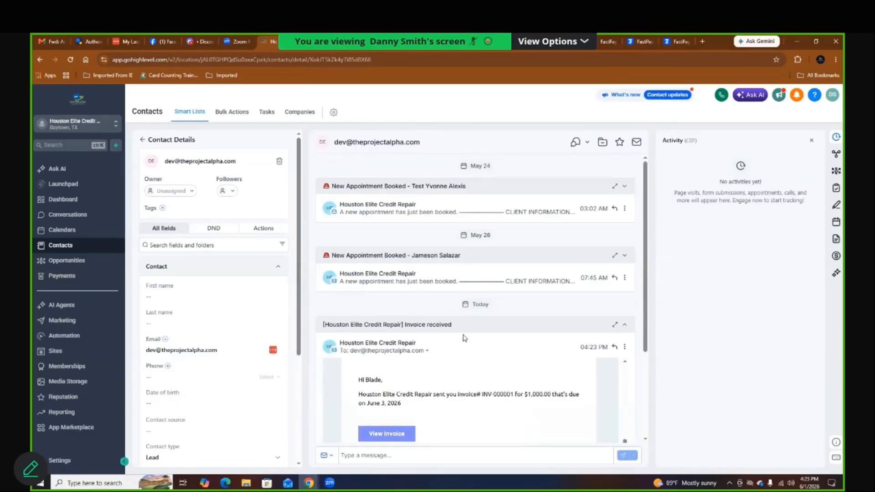
{"action": "scroll", "coordinate": [464, 338], "scroll_direction": "down", "scroll_amount": 1}
{"action": "scroll", "coordinate": [464, 338], "scroll_direction": "down", "scroll_amount": 1}
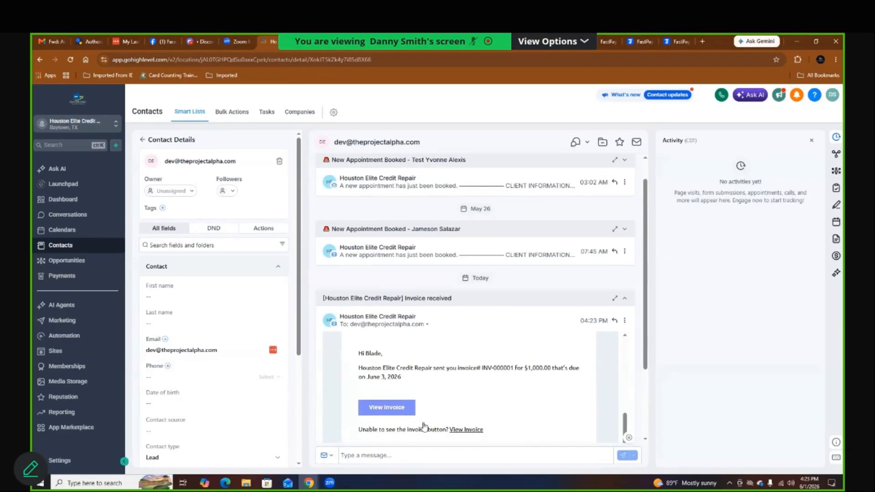
{"action": "left_click", "coordinate": [393, 409]}
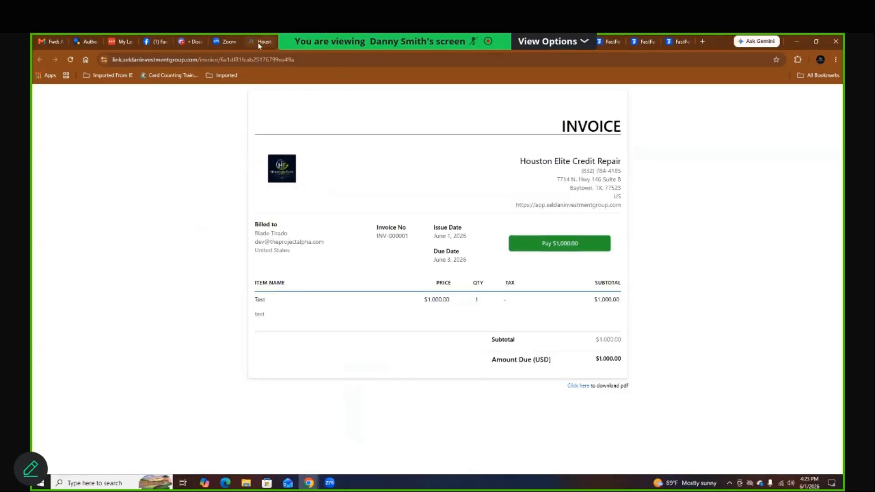
{"action": "left_click", "coordinate": [258, 42]}
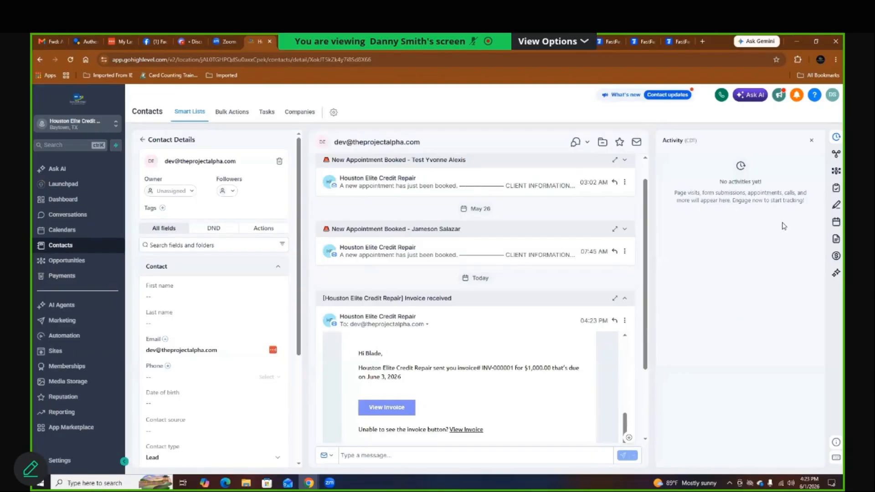
Step: Draft a subscription starting July 1, 2026 with the subscription lifetime product, then close it unsaved
{"action": "left_click", "coordinate": [835, 257]}
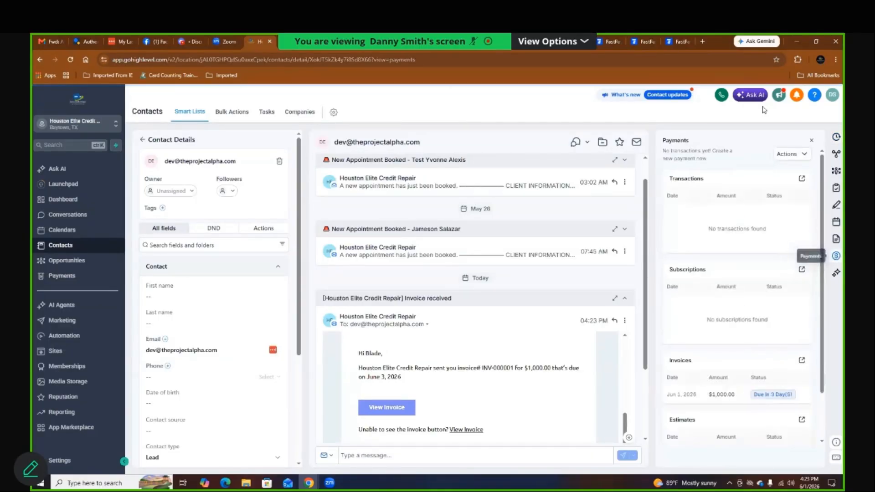
{"action": "left_click", "coordinate": [785, 154]}
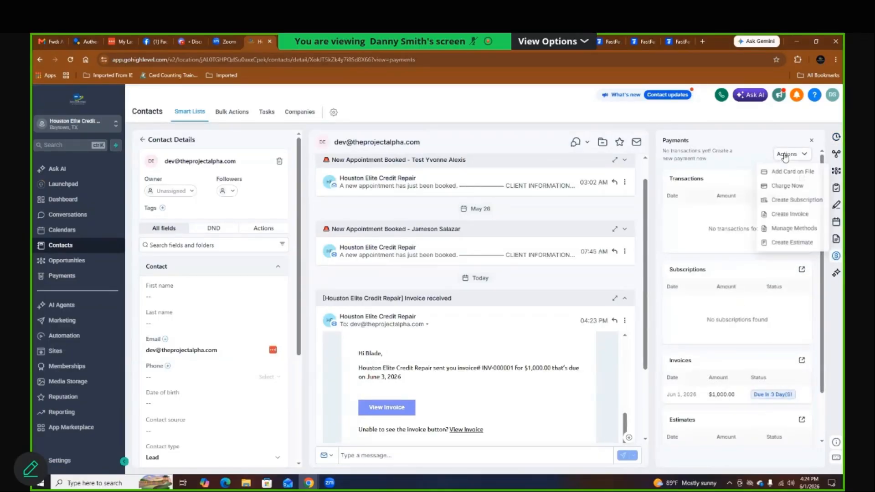
{"action": "left_click", "coordinate": [785, 203]}
{"action": "left_click", "coordinate": [301, 205]}
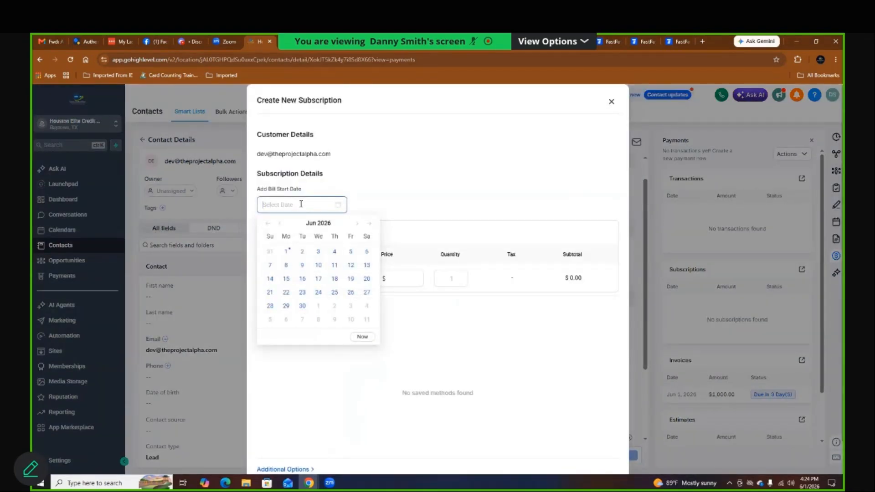
{"action": "left_click", "coordinate": [357, 223]}
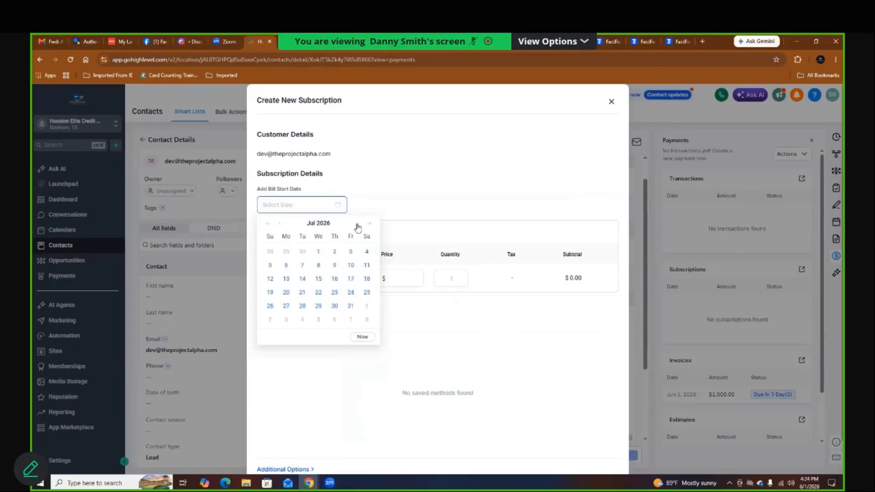
{"action": "left_click", "coordinate": [319, 251]}
{"action": "left_click", "coordinate": [324, 279]}
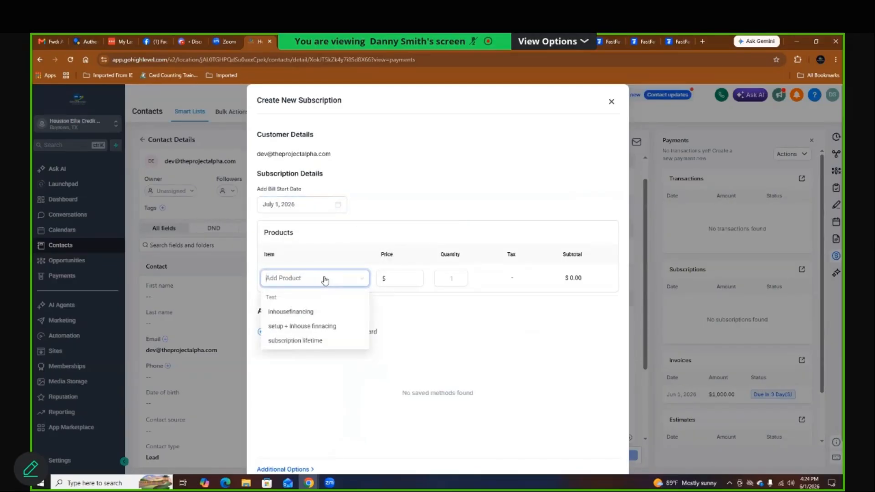
{"action": "left_click", "coordinate": [311, 342]}
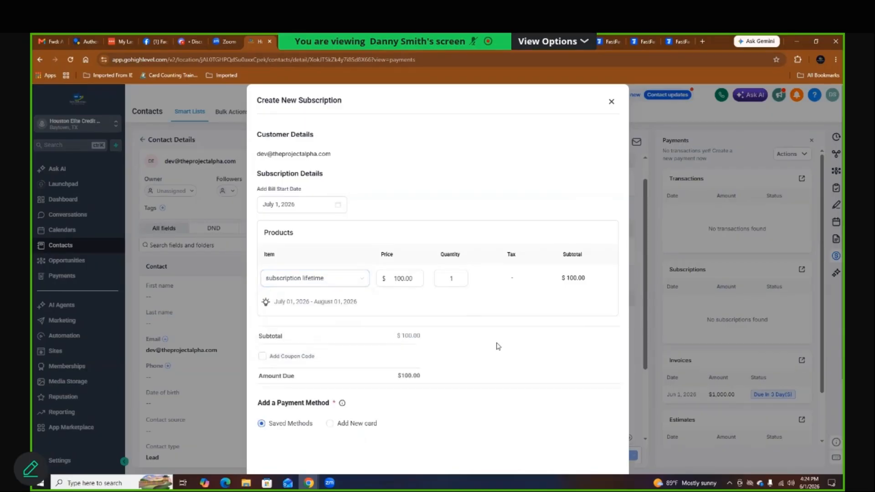
{"action": "scroll", "coordinate": [485, 360], "scroll_direction": "down", "scroll_amount": 1}
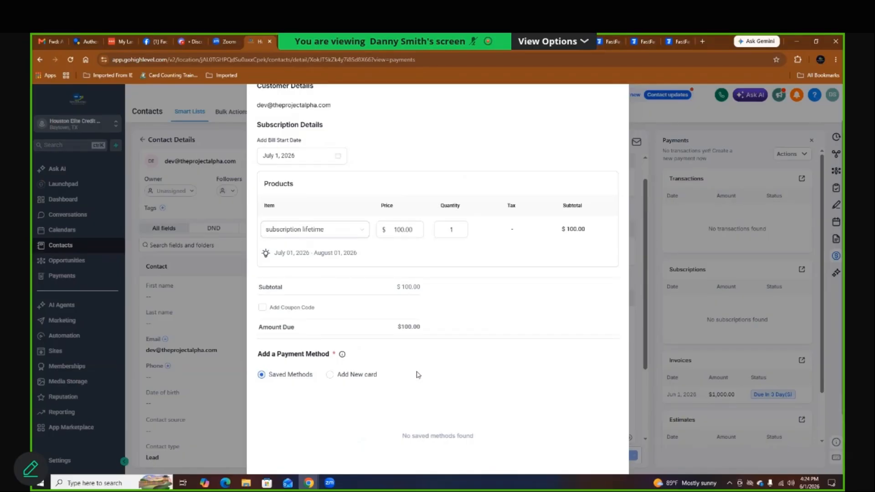
{"action": "scroll", "coordinate": [479, 328], "scroll_direction": "up", "scroll_amount": 1}
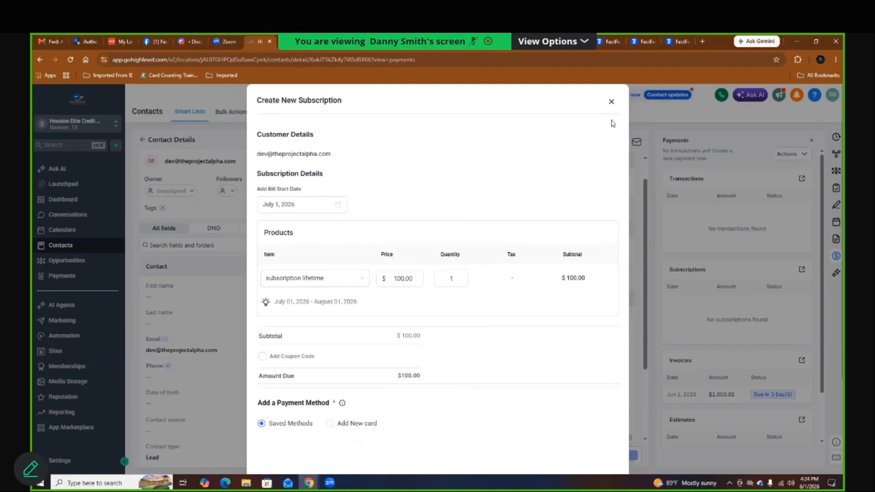
{"action": "left_click", "coordinate": [610, 103]}
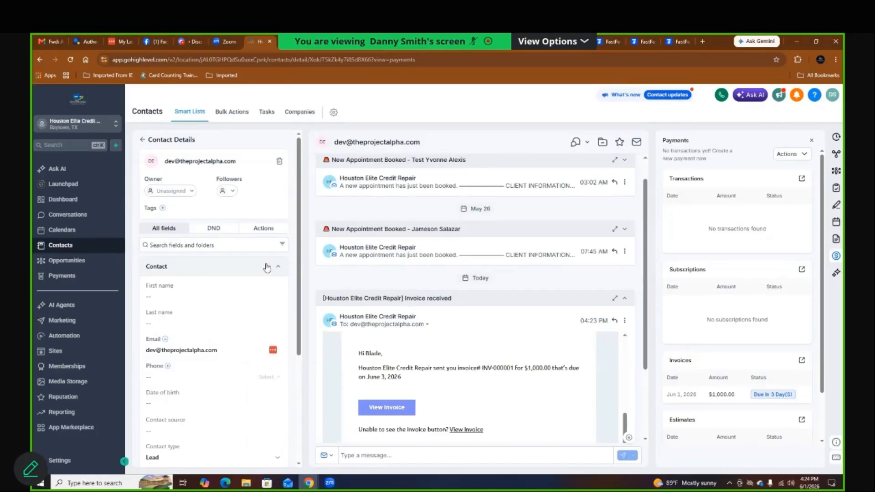
Step: From the appointment email's Details, follow the Workflow link to the Appointment Confirmation execution logs
{"action": "left_click", "coordinate": [261, 229]}
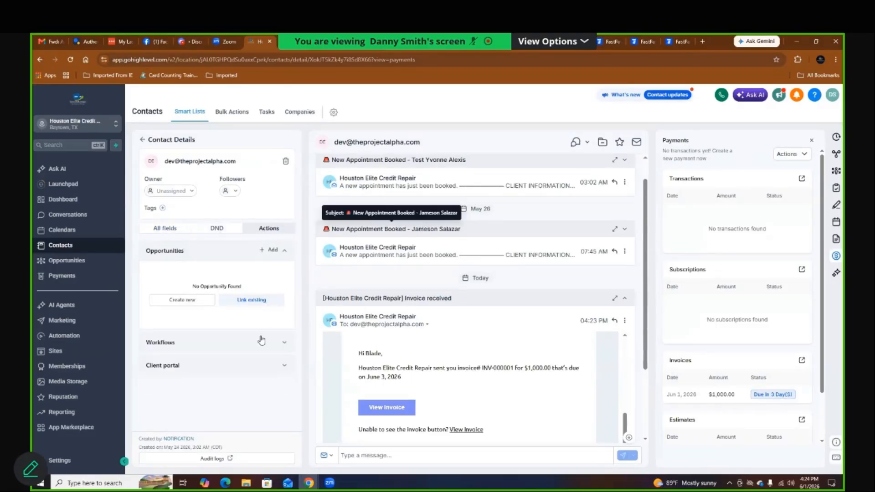
{"action": "left_click", "coordinate": [235, 348]}
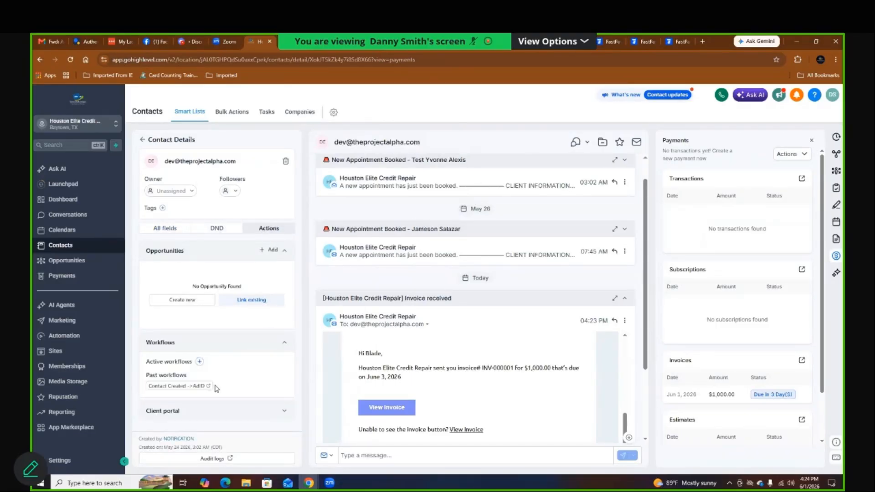
{"action": "left_click", "coordinate": [429, 187]}
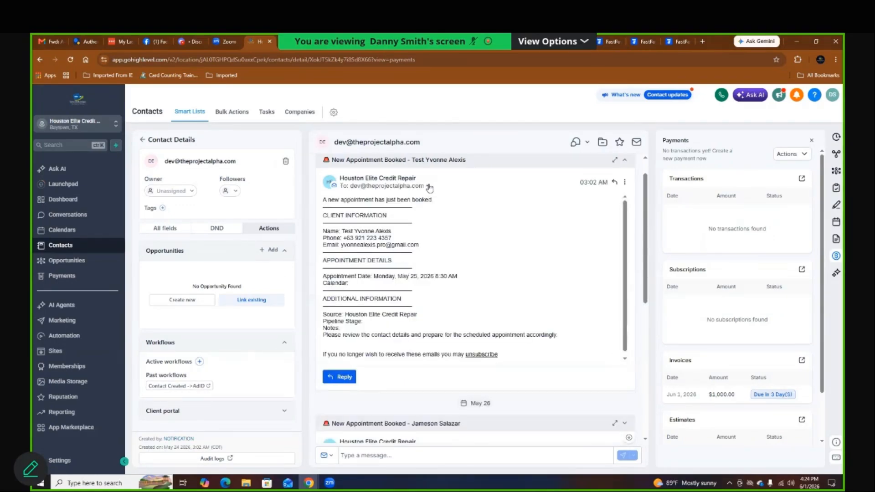
{"action": "left_click", "coordinate": [624, 183]}
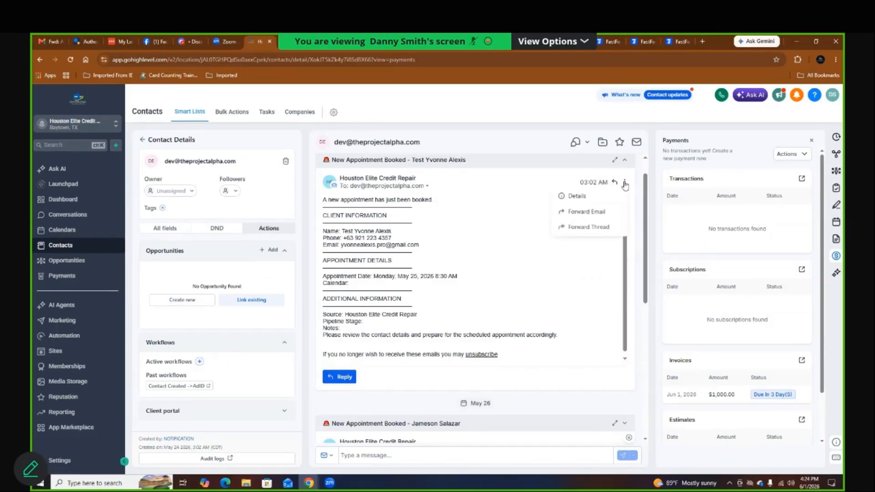
{"action": "left_click", "coordinate": [598, 198]}
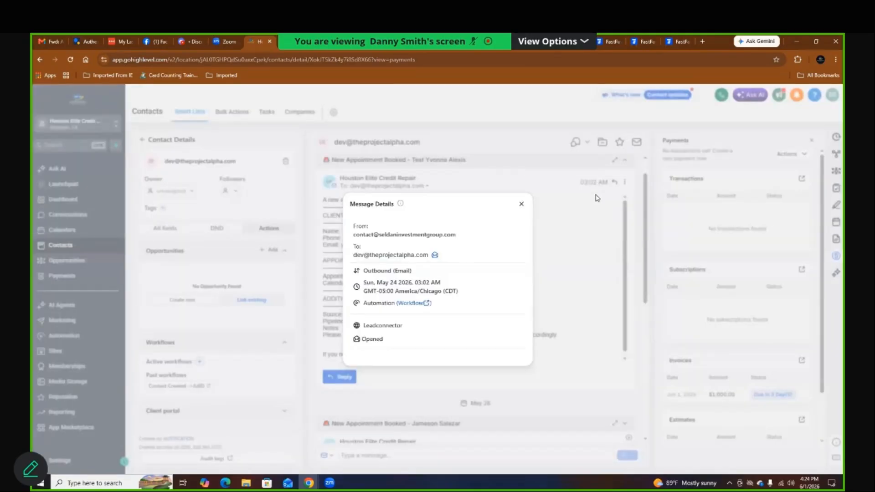
{"action": "left_click", "coordinate": [412, 303]}
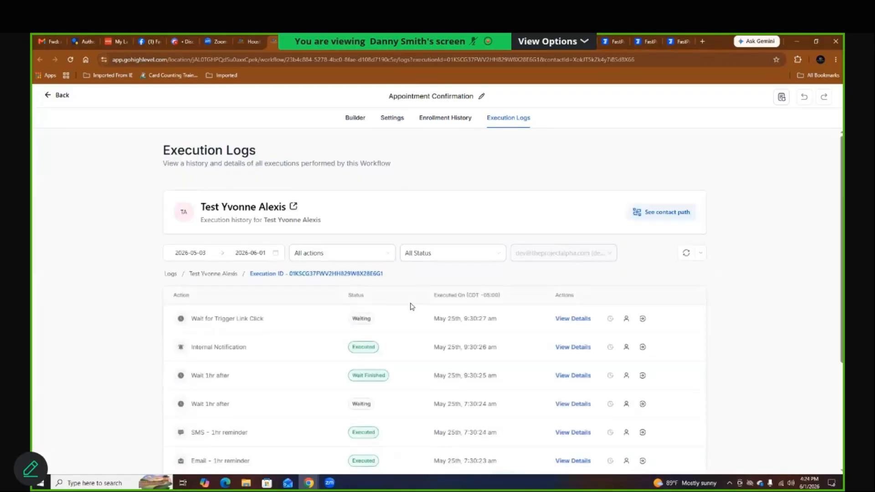
Step: In Builder, set the Internal Notification's To User Type to Particular User with two selected users
{"action": "left_click", "coordinate": [360, 120]}
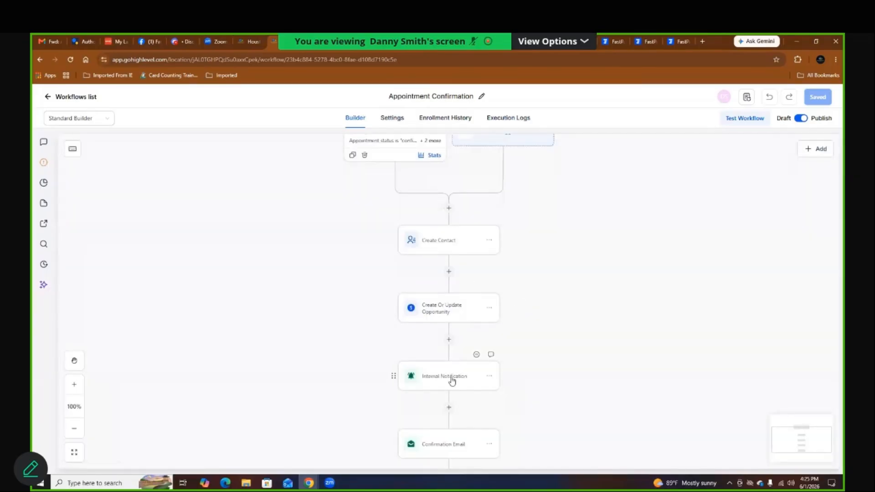
{"action": "left_click", "coordinate": [450, 377]}
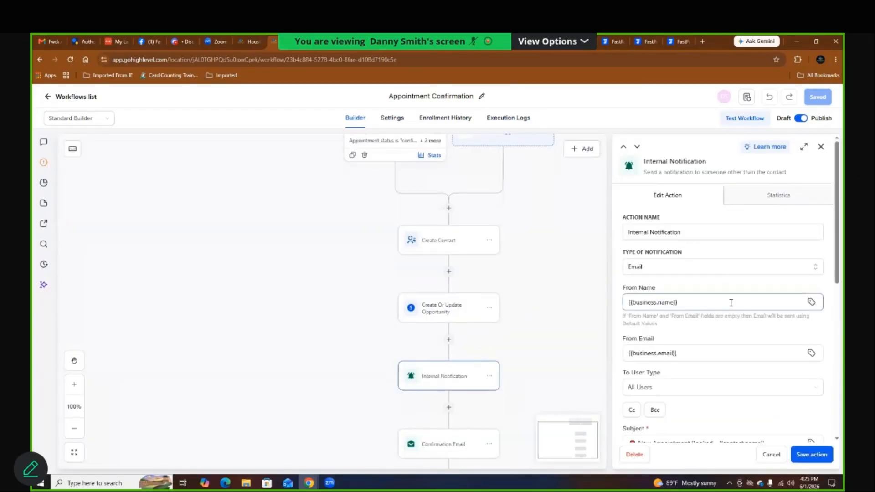
{"action": "scroll", "coordinate": [706, 319], "scroll_direction": "down", "scroll_amount": 1}
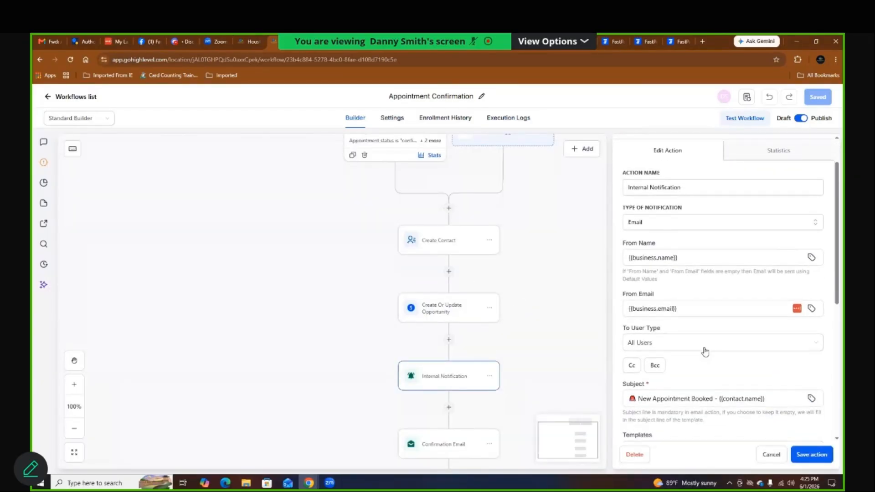
{"action": "left_click", "coordinate": [698, 347]}
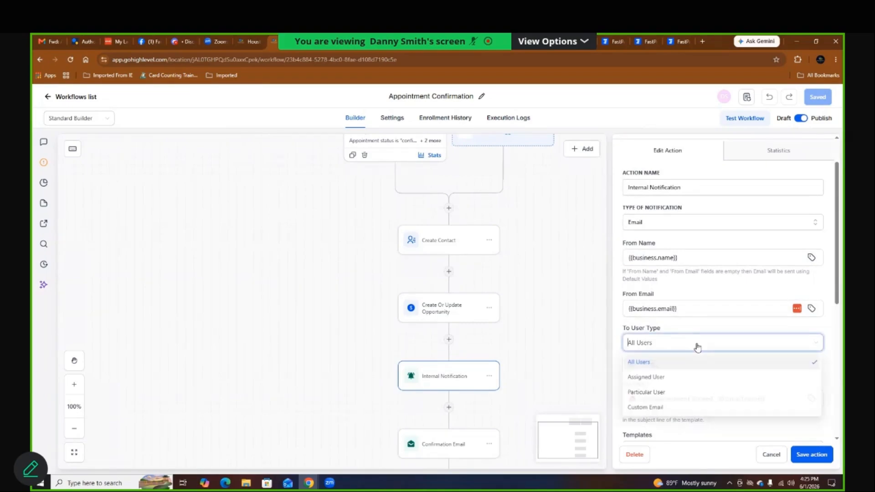
{"action": "left_click", "coordinate": [654, 393]}
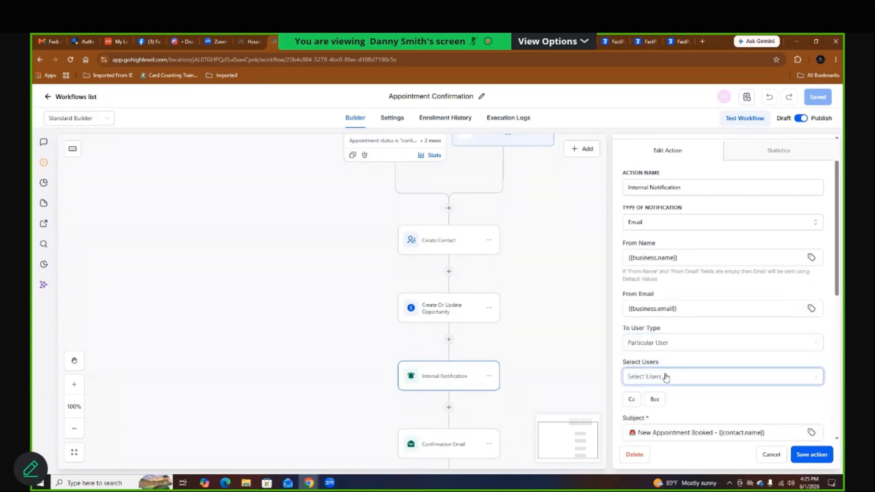
{"action": "left_click", "coordinate": [664, 376]}
{"action": "left_click", "coordinate": [659, 411]}
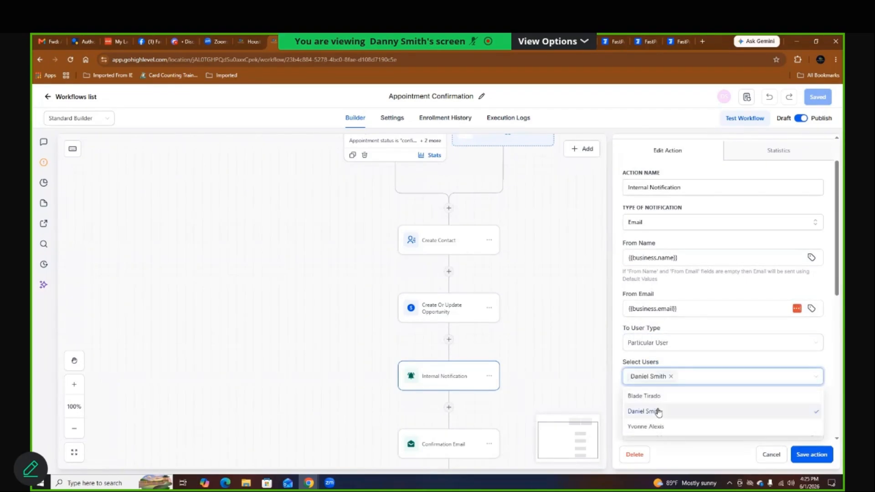
{"action": "left_click", "coordinate": [660, 427]}
{"action": "left_click", "coordinate": [812, 455]}
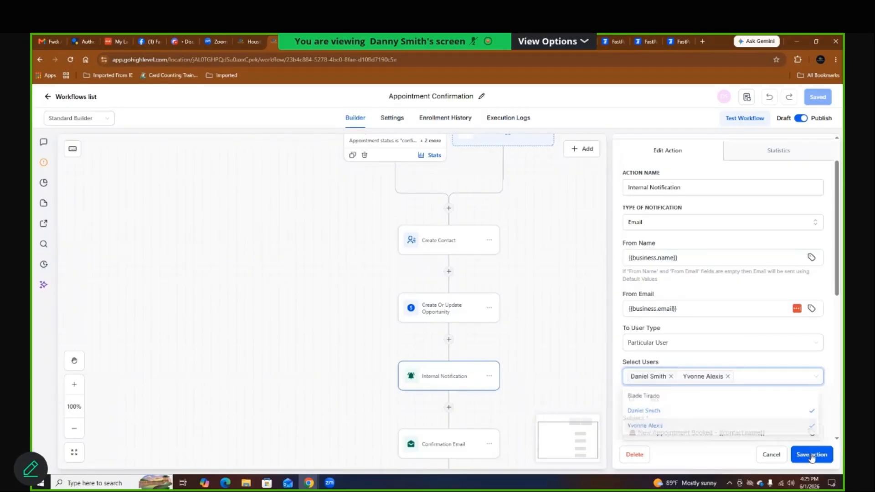
{"action": "scroll", "coordinate": [496, 402], "scroll_direction": "down", "scroll_amount": 5}
{"action": "scroll", "coordinate": [497, 402], "scroll_direction": "left", "scroll_amount": 5}
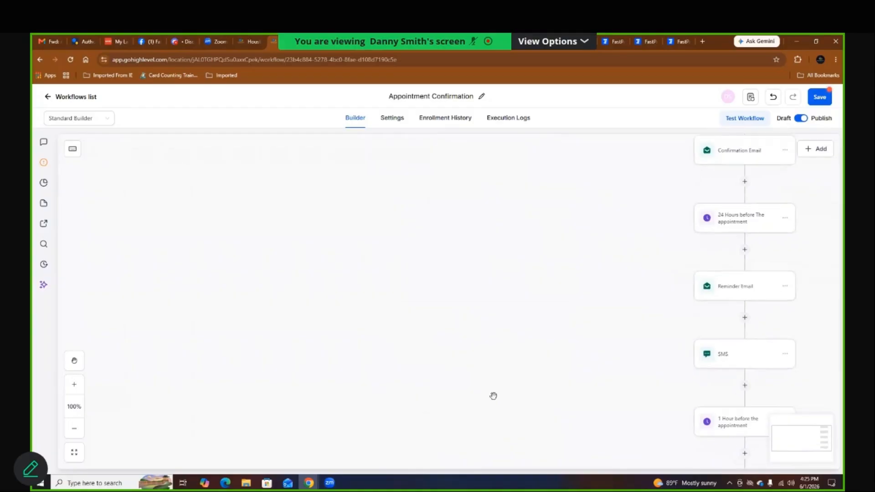
Step: Inspect the later Internal Notification step on the canvas and cancel without changes
{"action": "scroll", "coordinate": [493, 396], "scroll_direction": "right", "scroll_amount": 4}
{"action": "scroll", "coordinate": [494, 396], "scroll_direction": "down", "scroll_amount": 2}
{"action": "scroll", "coordinate": [493, 396], "scroll_direction": "right", "scroll_amount": 5}
{"action": "scroll", "coordinate": [493, 396], "scroll_direction": "up", "scroll_amount": 2}
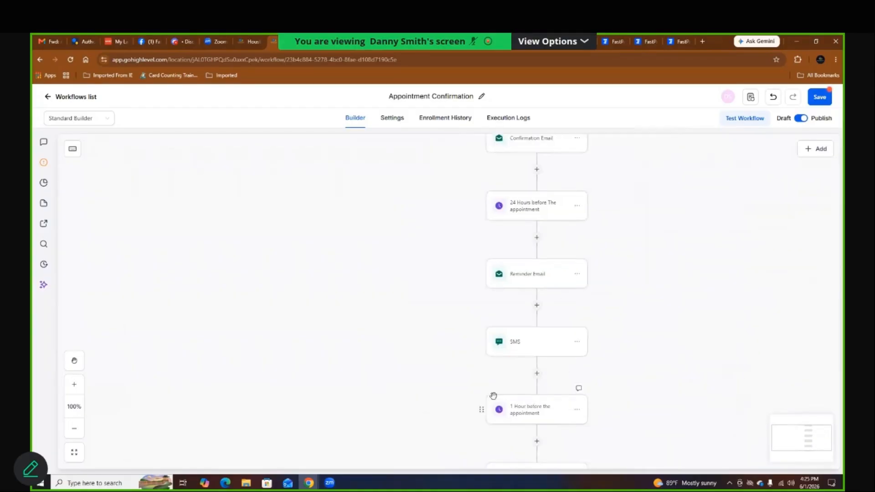
{"action": "scroll", "coordinate": [494, 396], "scroll_direction": "down", "scroll_amount": 3}
{"action": "scroll", "coordinate": [494, 396], "scroll_direction": "left", "scroll_amount": 1}
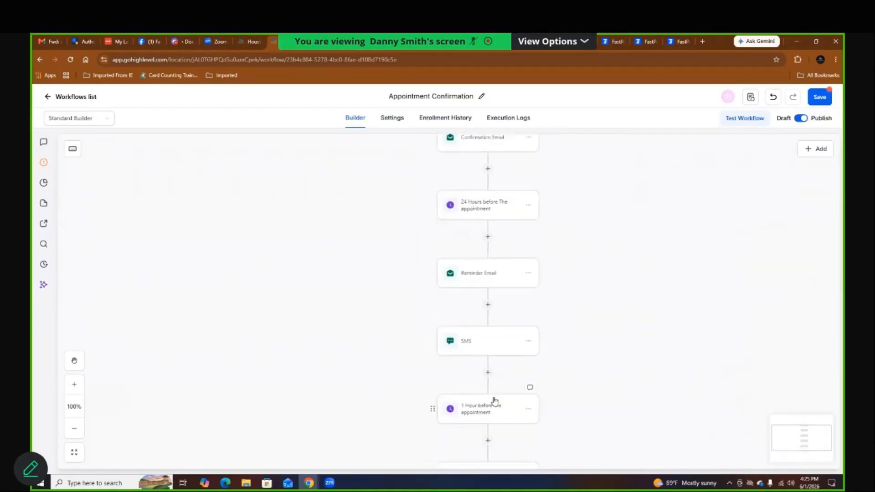
{"action": "scroll", "coordinate": [494, 401], "scroll_direction": "down", "scroll_amount": 8}
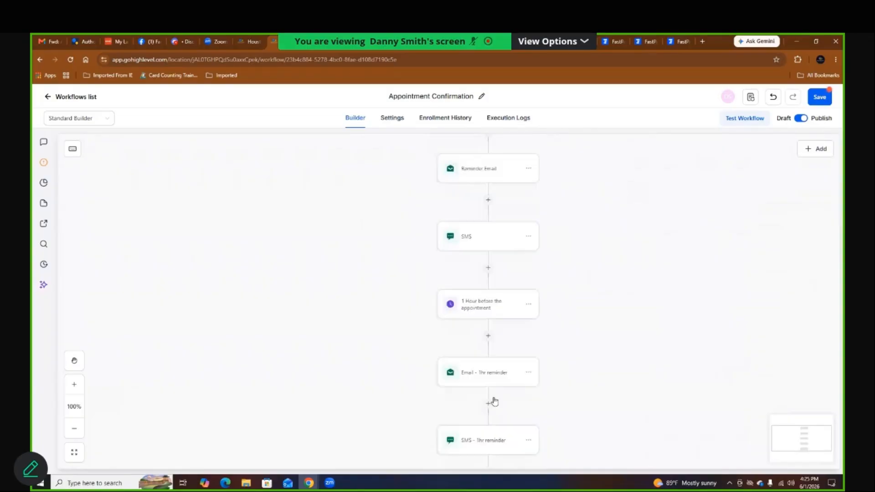
{"action": "scroll", "coordinate": [495, 401], "scroll_direction": "left", "scroll_amount": 2}
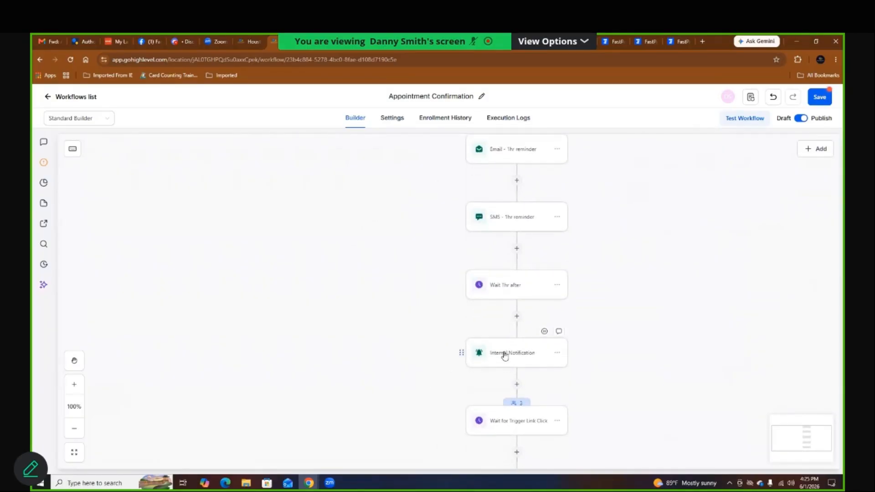
{"action": "left_click", "coordinate": [505, 356]}
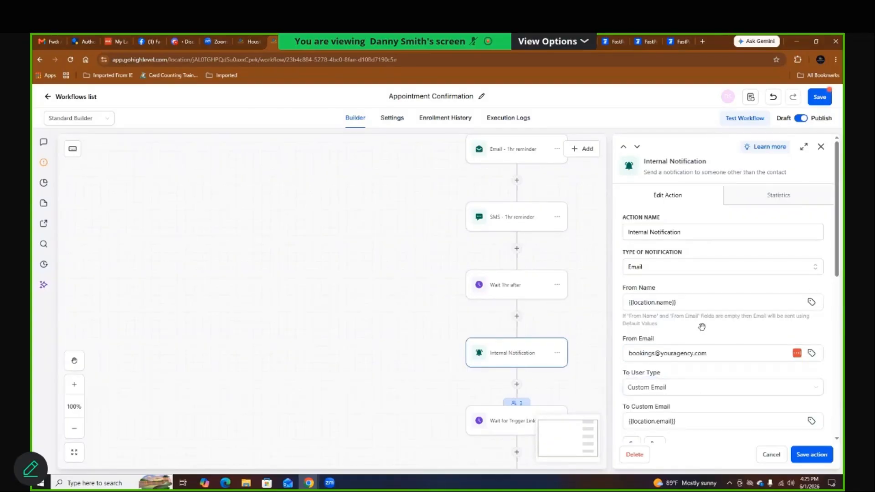
{"action": "left_click", "coordinate": [770, 454]}
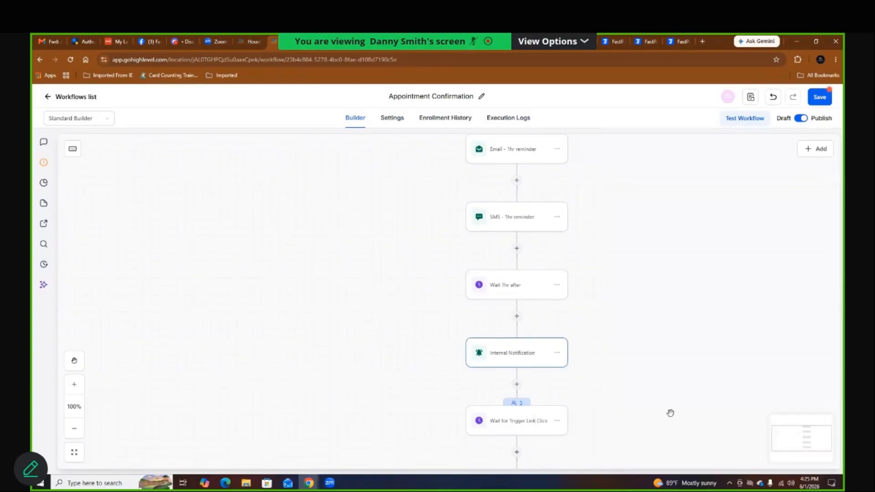
Step: Save the Appointment Confirmation workflow and close its tab
{"action": "left_click_drag", "start_coordinate": [804, 442], "coordinate": [815, 491]}
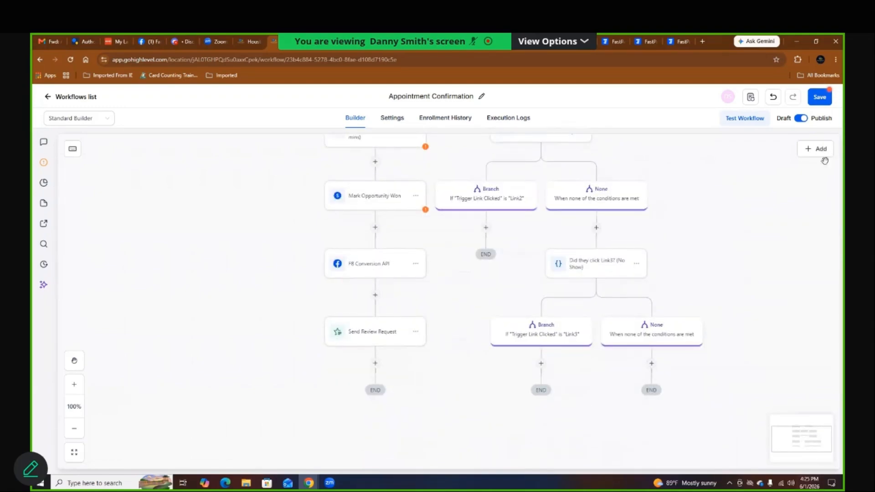
{"action": "left_click", "coordinate": [816, 96]}
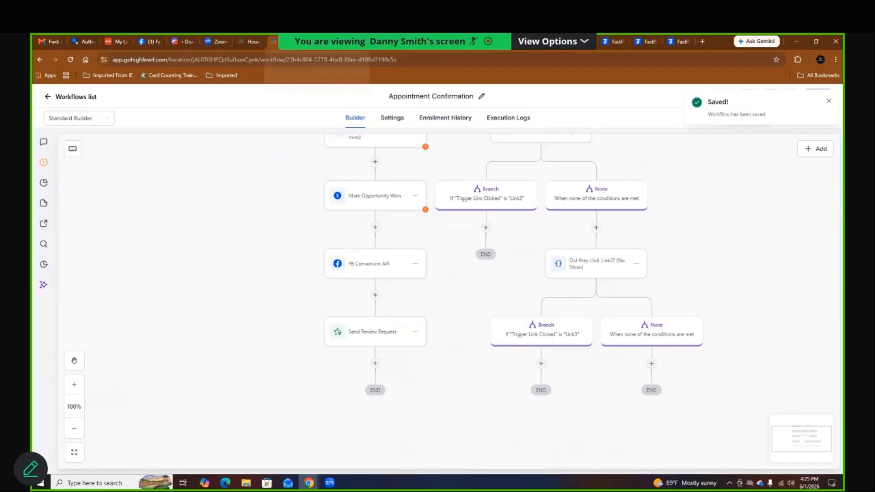
{"action": "left_click", "coordinate": [290, 42]}
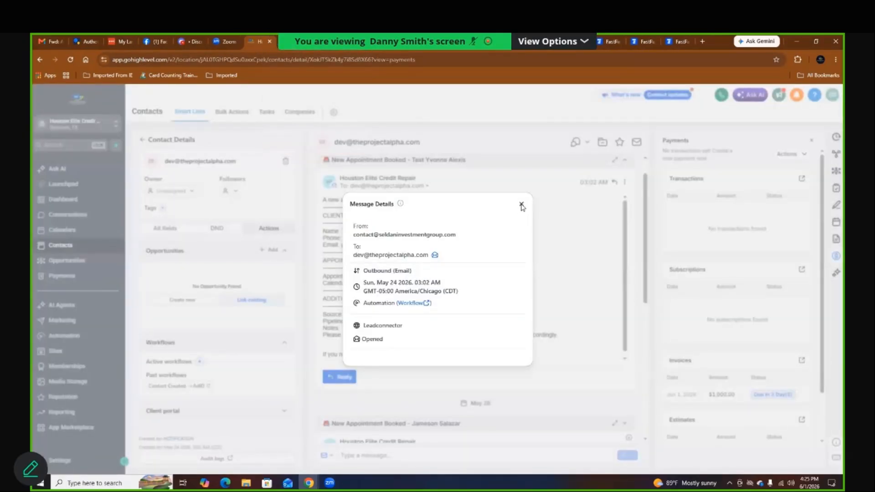
Step: Close the Message Details panel and scroll through the contact record
{"action": "left_click", "coordinate": [521, 205]}
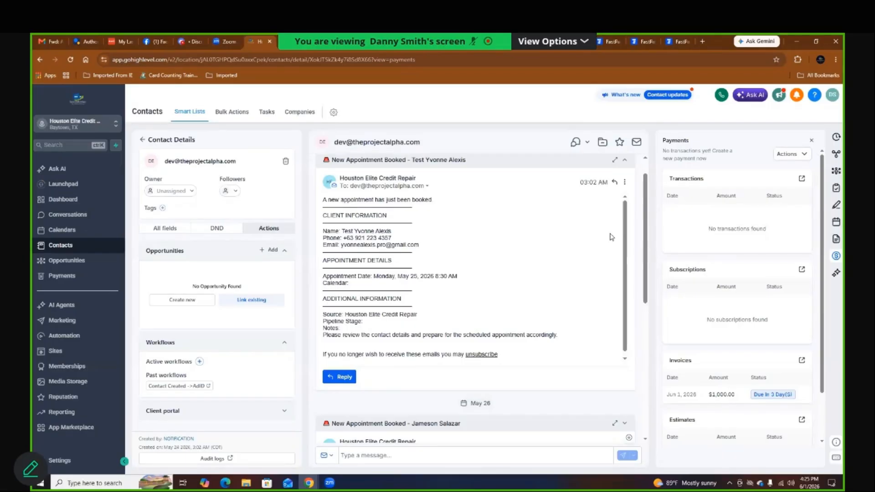
{"action": "left_click_drag", "start_coordinate": [643, 229], "coordinate": [636, 401]}
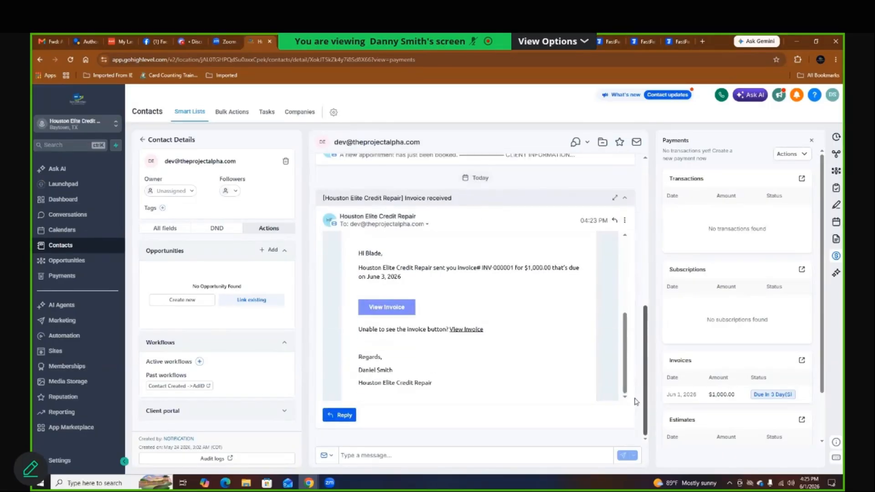
{"action": "left_click_drag", "start_coordinate": [645, 344], "coordinate": [646, 167]}
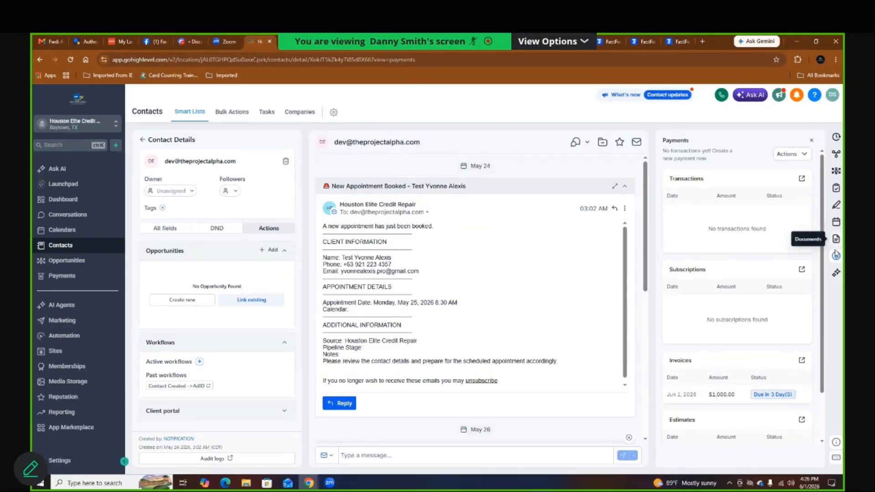
Step: Open and discard a new invoice from Payments, then collapse the appointment and Invoice received emails
{"action": "left_click", "coordinate": [795, 154]}
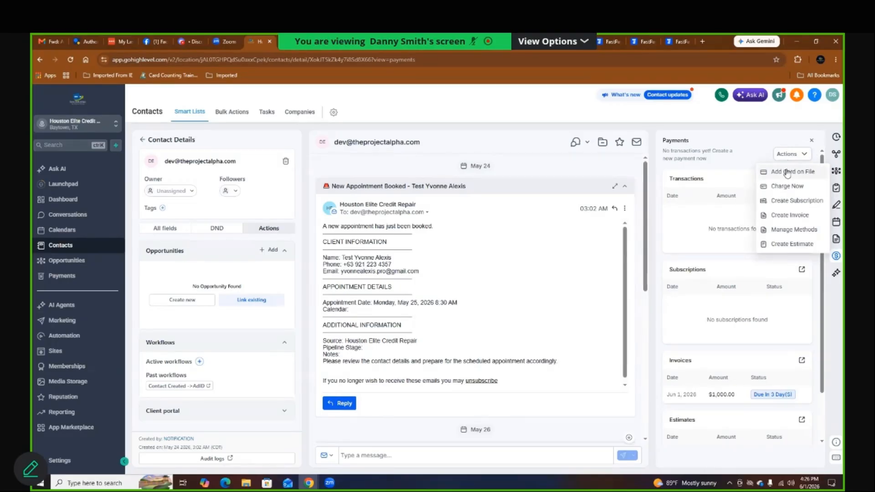
{"action": "left_click", "coordinate": [778, 216]}
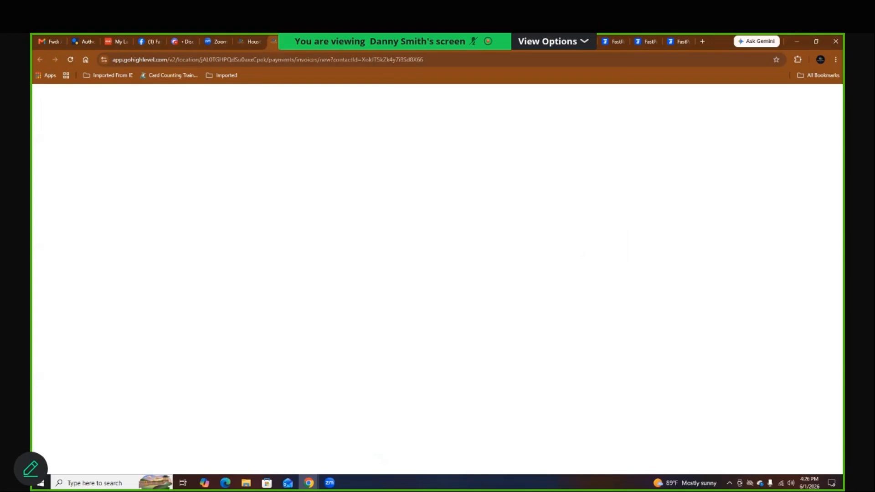
{"action": "left_click", "coordinate": [291, 42]}
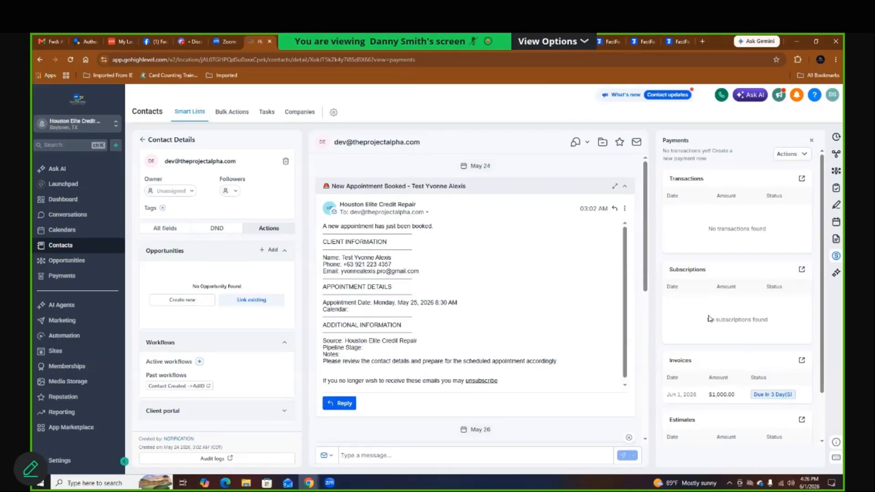
{"action": "left_click", "coordinate": [626, 188]}
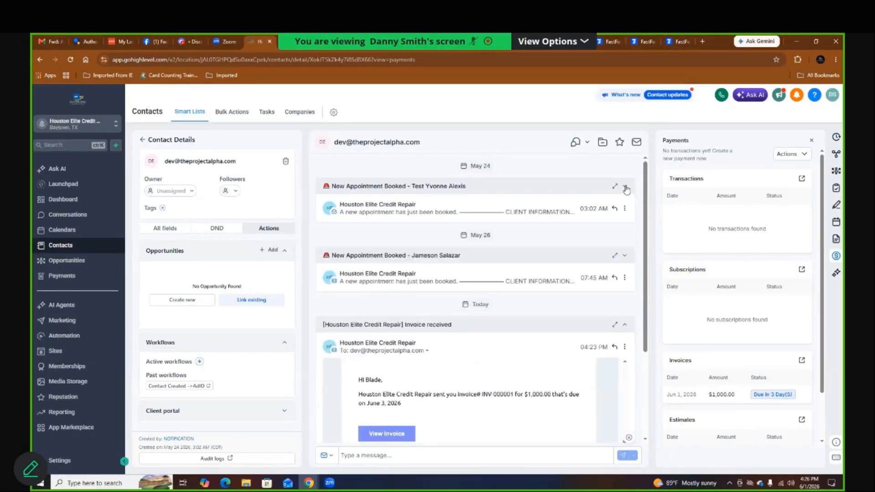
{"action": "left_click", "coordinate": [626, 325]}
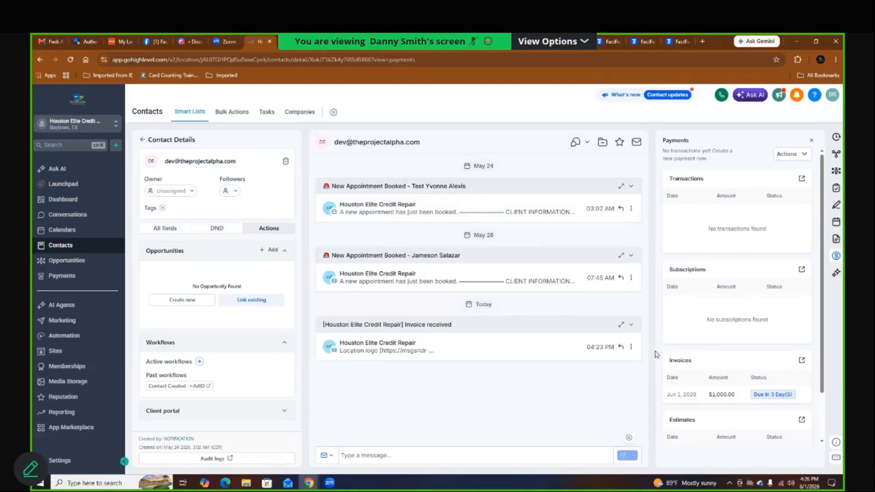